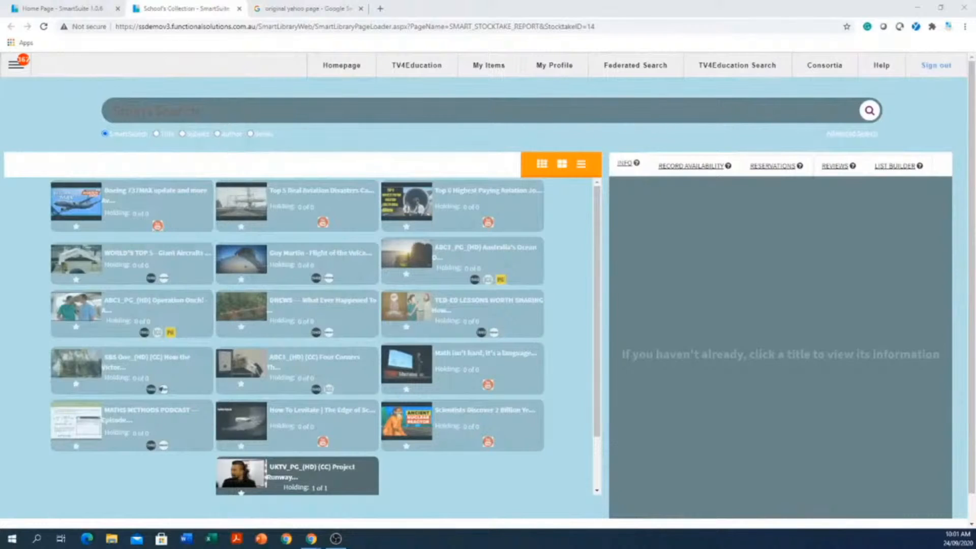
# - Open the library homepage and look over its reading and video category links
pyautogui.click(338, 70)
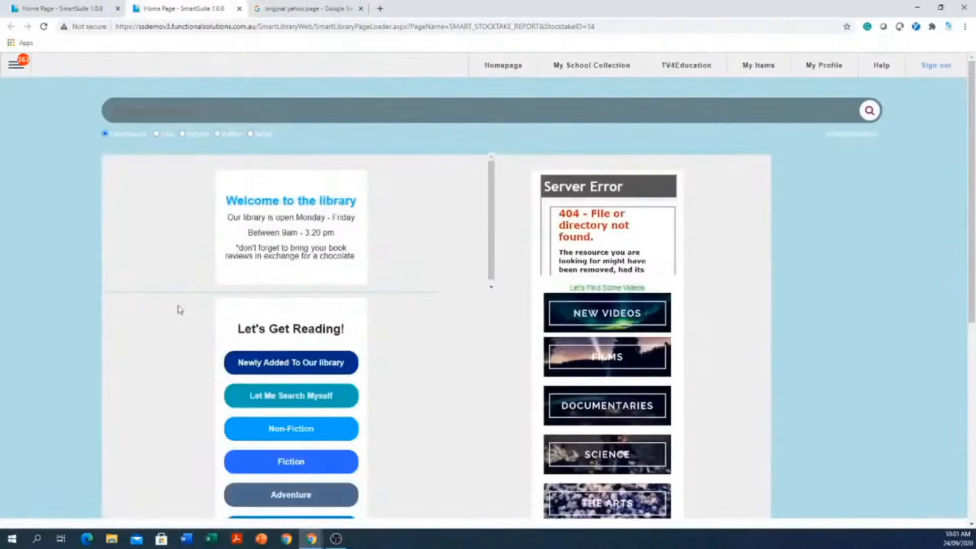
pyautogui.scroll(-5, 678, 322)
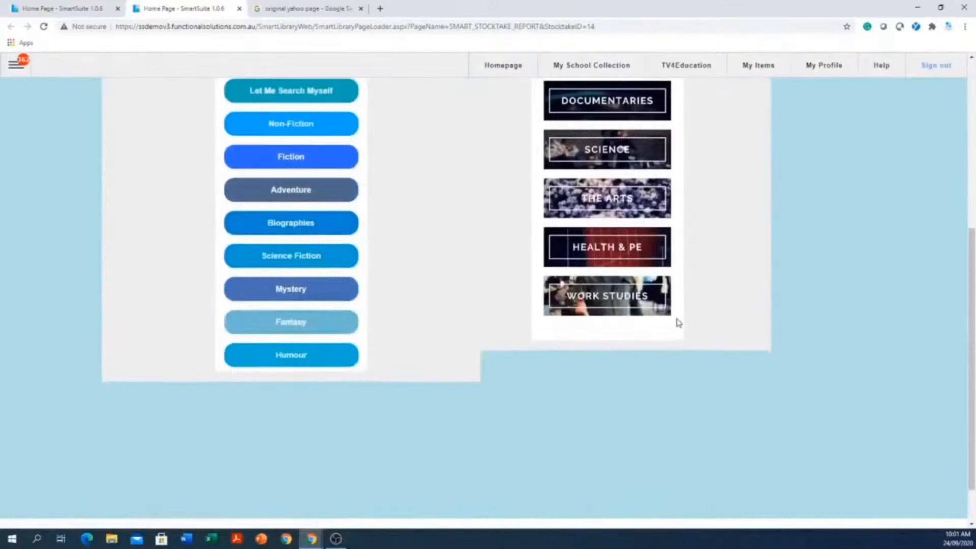
pyautogui.scroll(5, 679, 322)
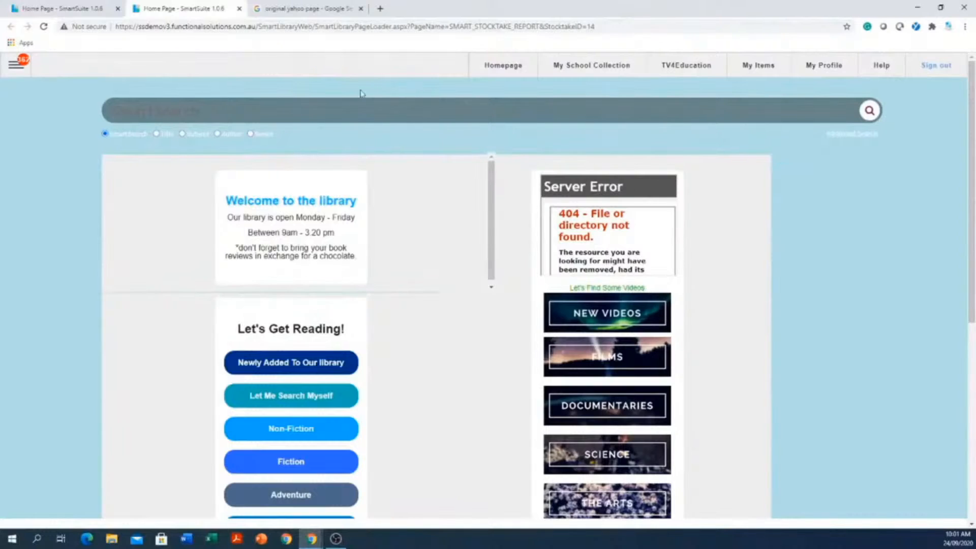
# - Examine several early Yahoo homepage designs in the Google image results for "original yahoo page"
pyautogui.click(304, 14)
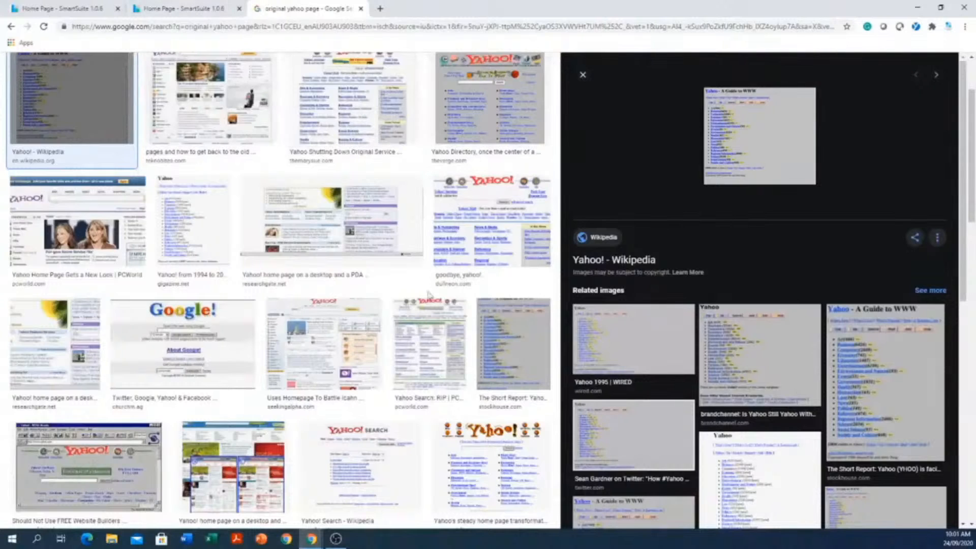
pyautogui.scroll(-6, 752, 462)
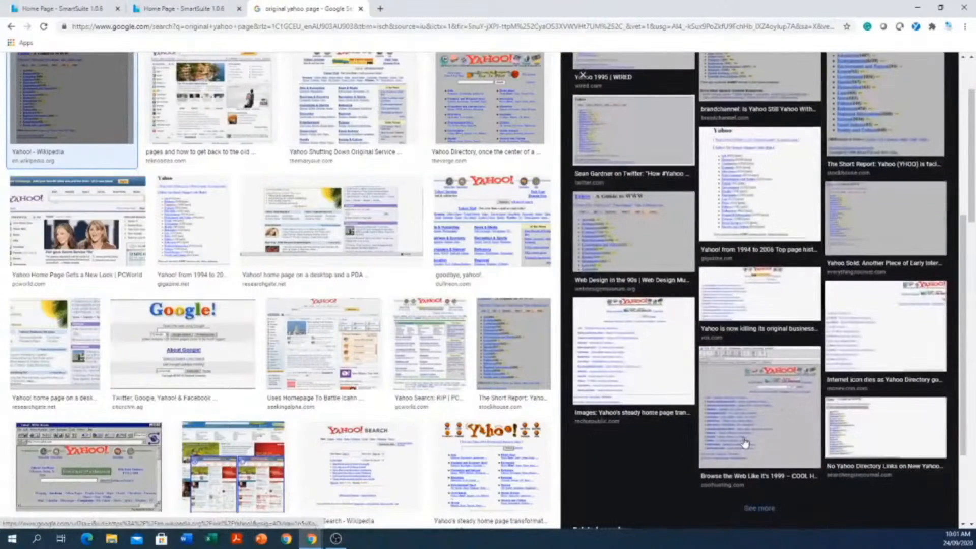
pyautogui.click(306, 359)
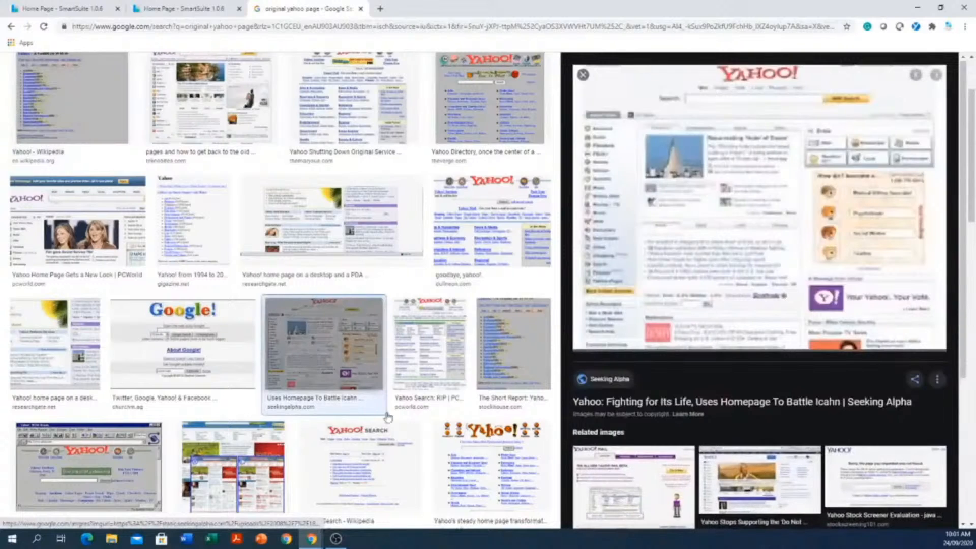
pyautogui.click(515, 468)
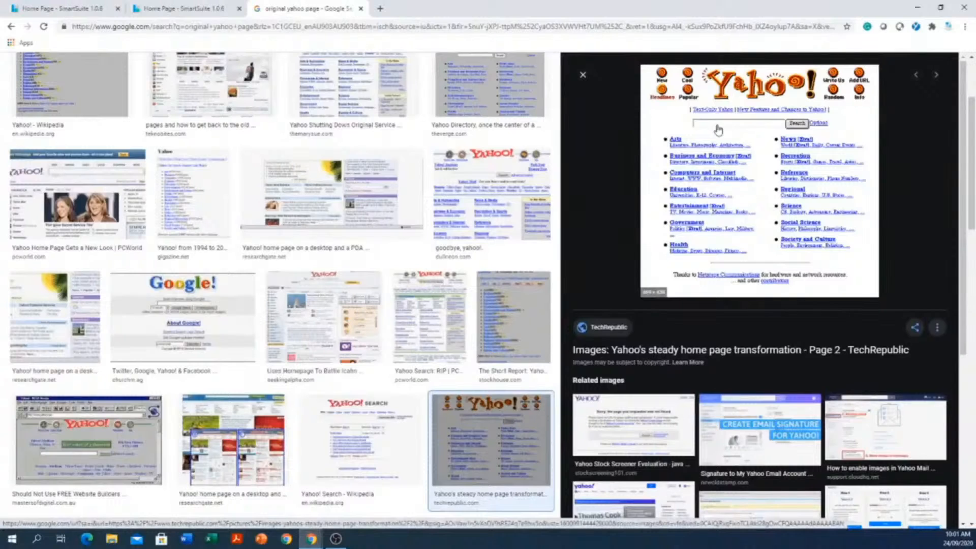
pyautogui.click(33, 311)
pyautogui.click(219, 460)
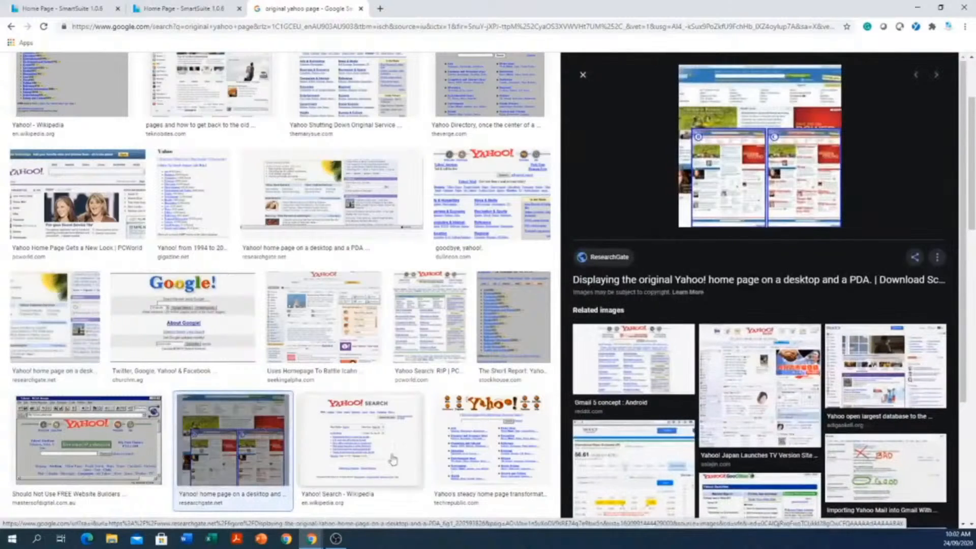
pyautogui.click(494, 458)
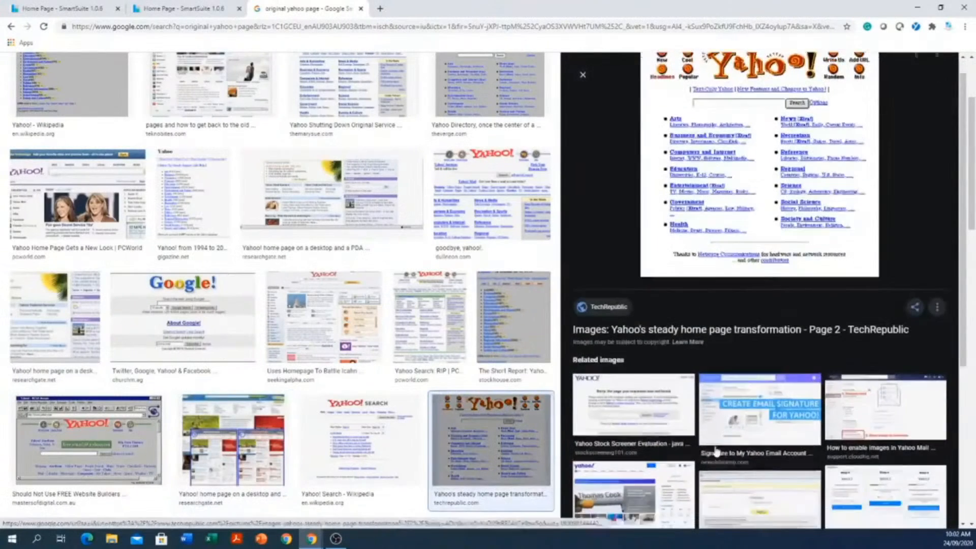
pyautogui.scroll(-5, 714, 446)
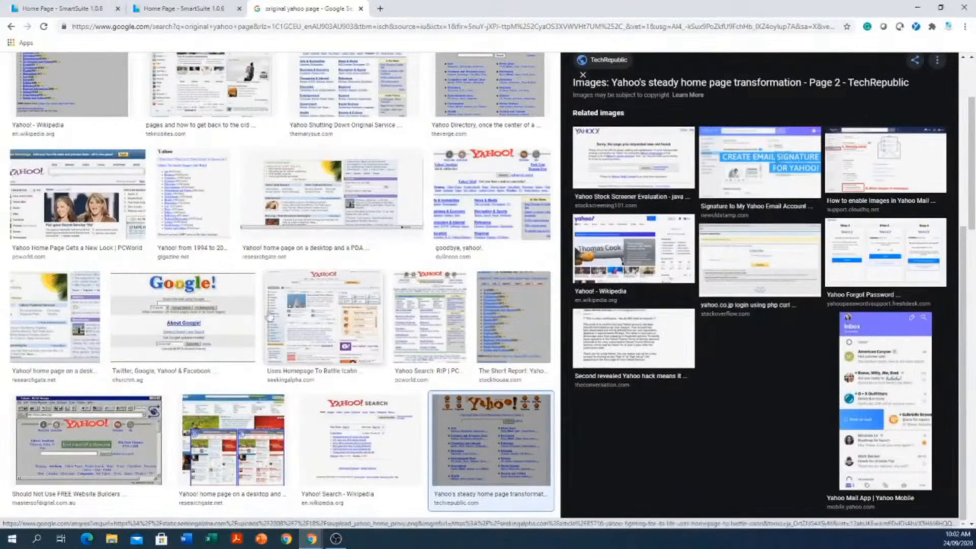
pyautogui.scroll(2, 308, 320)
pyautogui.scroll(1, 308, 320)
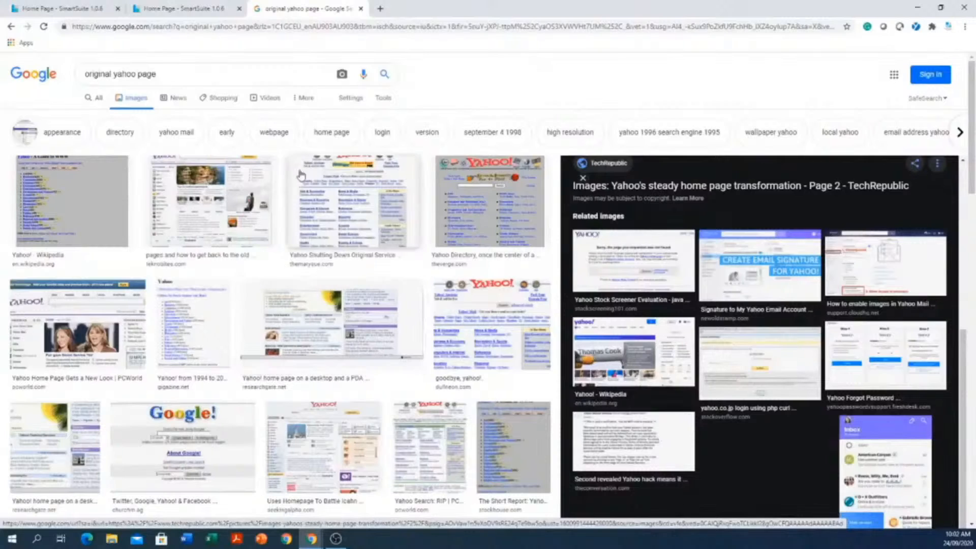
# - Search Google for "cat" in a new browser tab and look through the first page of results
pyautogui.click(380, 9)
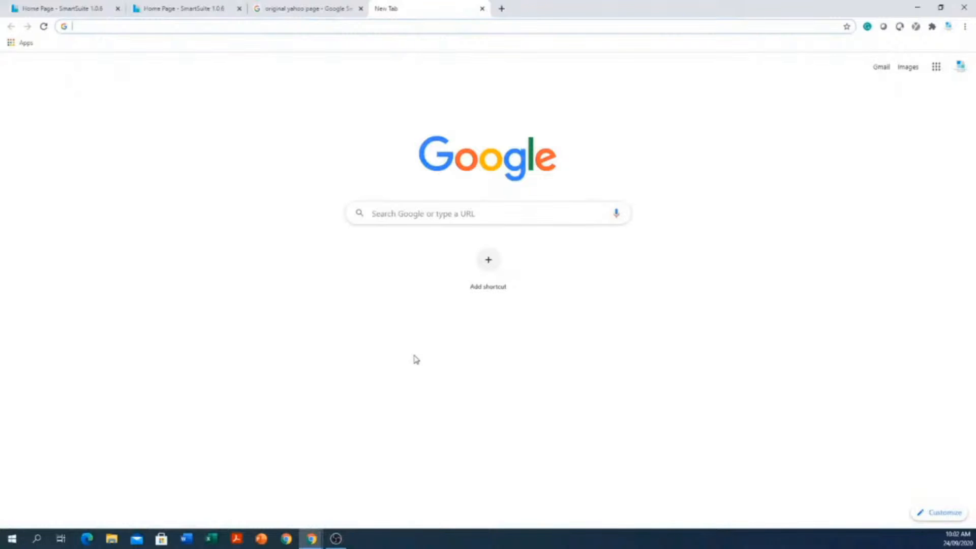
pyautogui.click(452, 214)
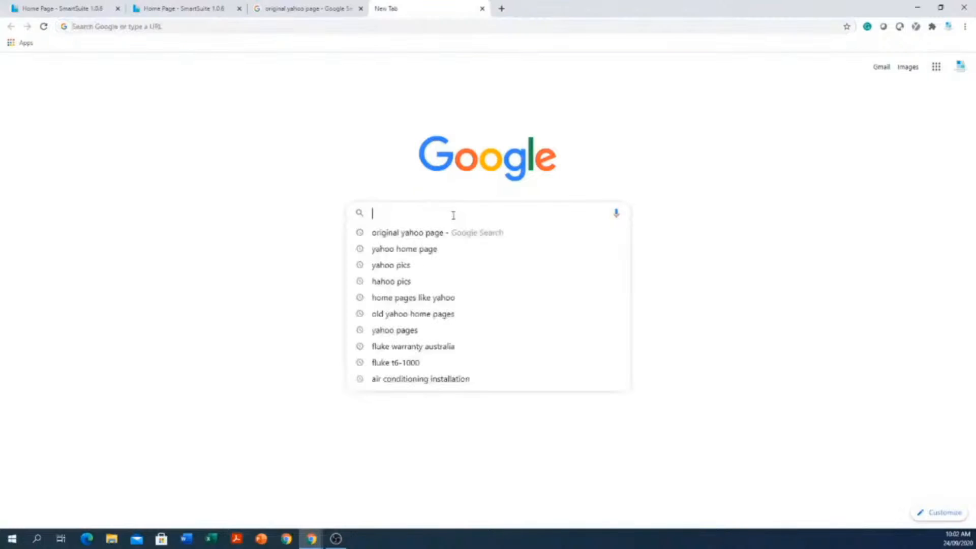
pyautogui.write('cat')
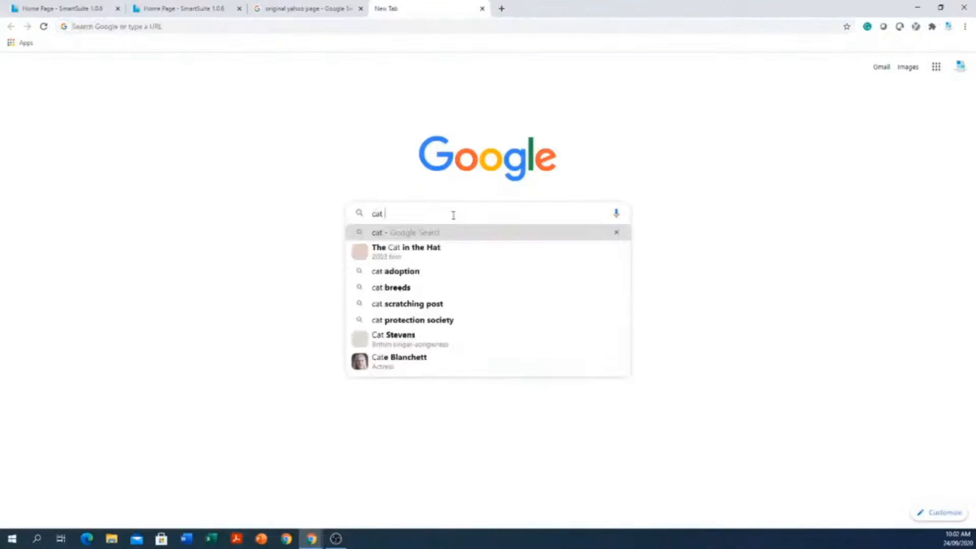
pyautogui.press('Return')
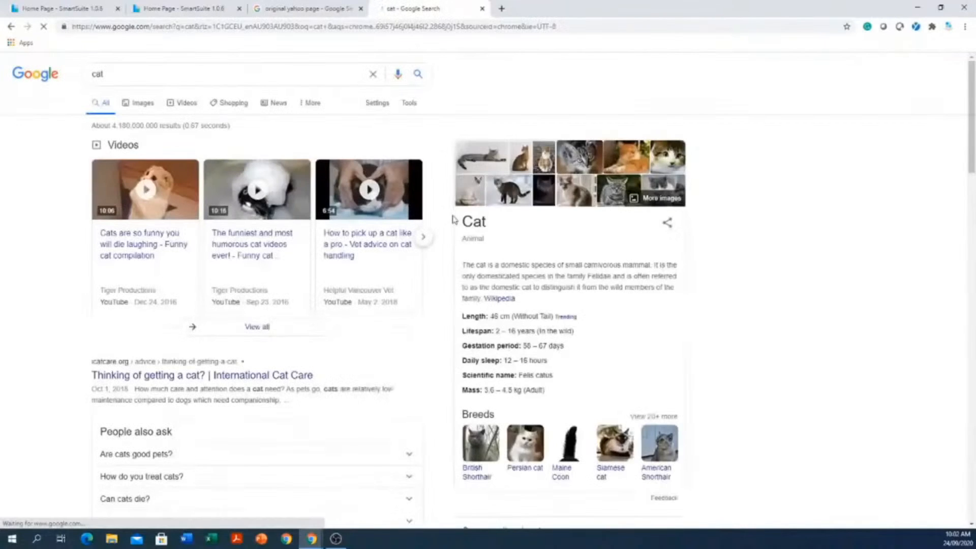
pyautogui.scroll(-2, 343, 339)
pyautogui.scroll(-5, 343, 339)
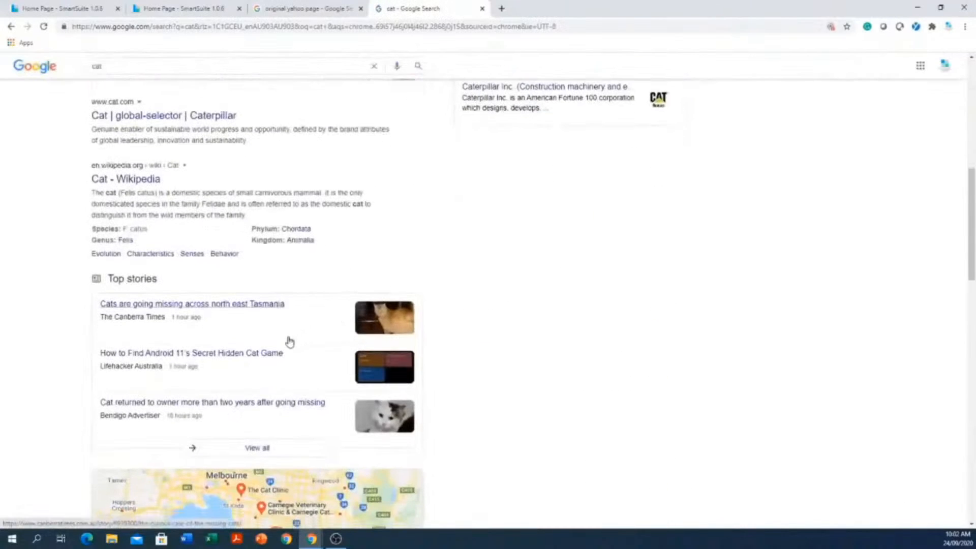
pyautogui.scroll(-6, 290, 342)
pyautogui.scroll(-10, 275, 349)
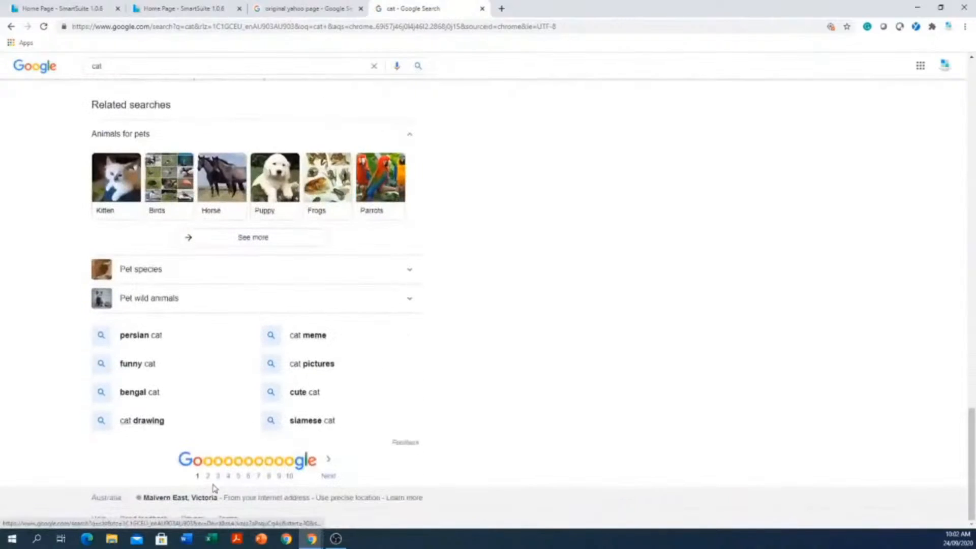
# - Look through page 2 of the Google cat results, and open page 5
pyautogui.click(210, 476)
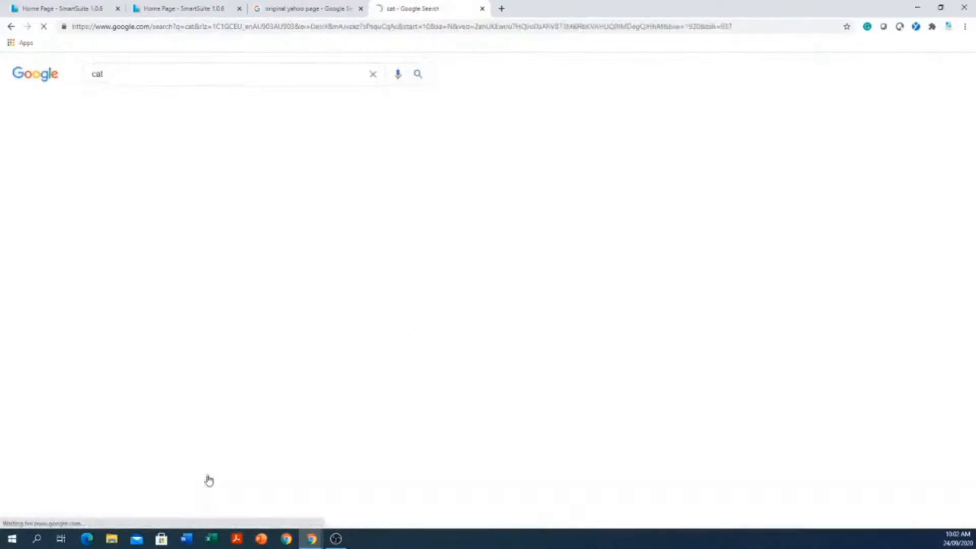
pyautogui.scroll(-14, 208, 481)
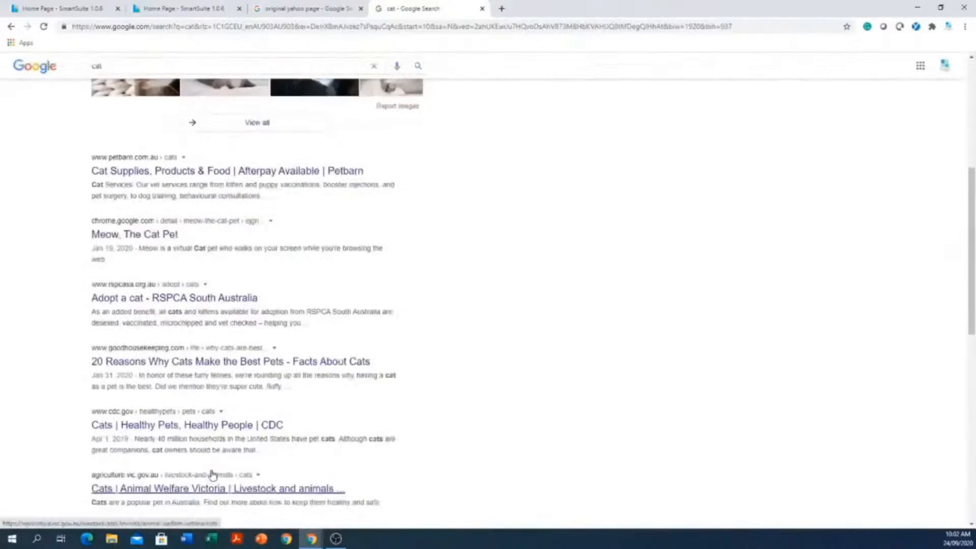
pyautogui.scroll(-2, 232, 474)
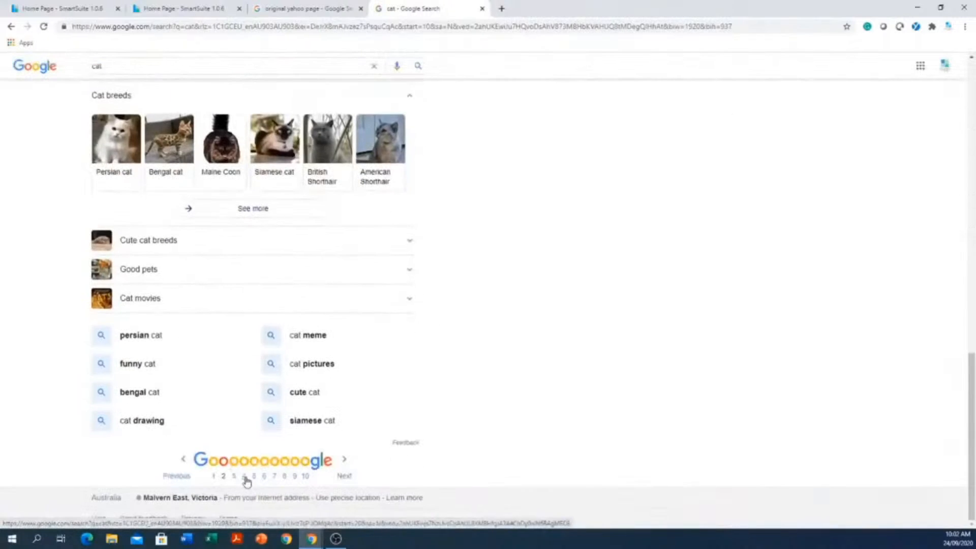
pyautogui.click(254, 478)
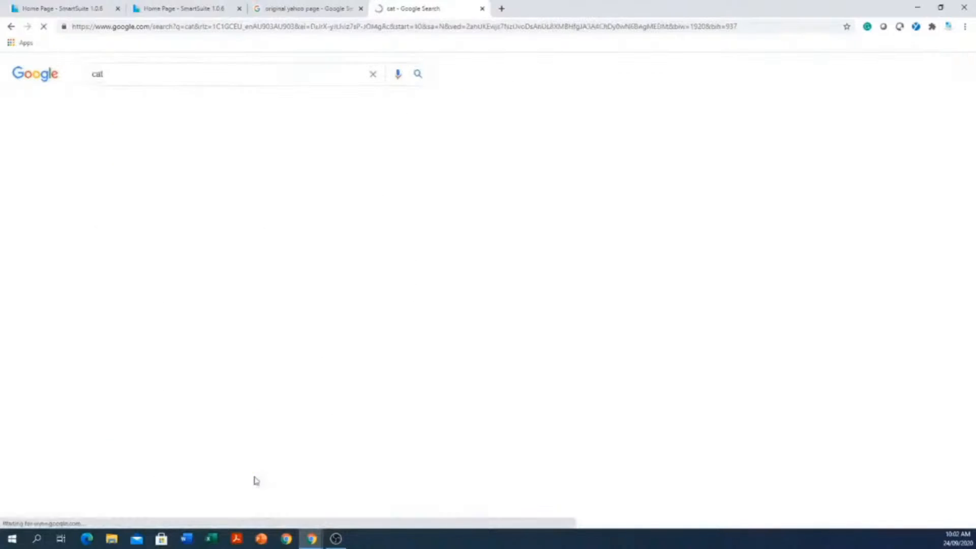
# - Revisit the Yahoo image results, return to the library site and open My School Collection
pyautogui.click(332, 15)
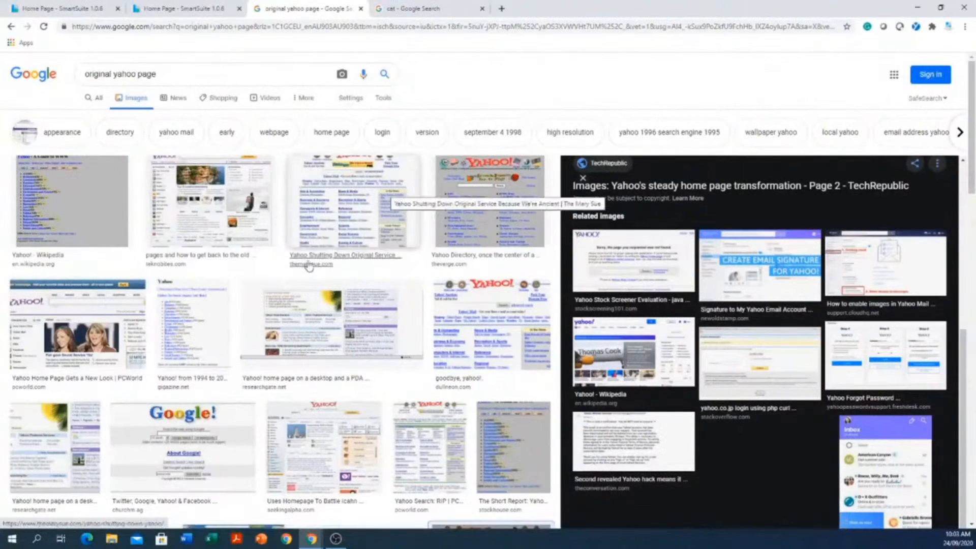
pyautogui.click(156, 12)
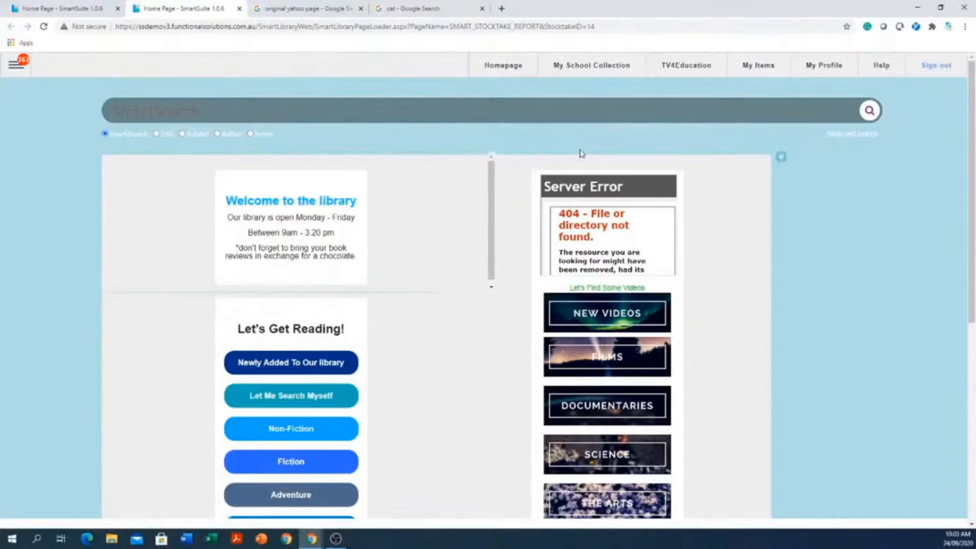
pyautogui.click(583, 70)
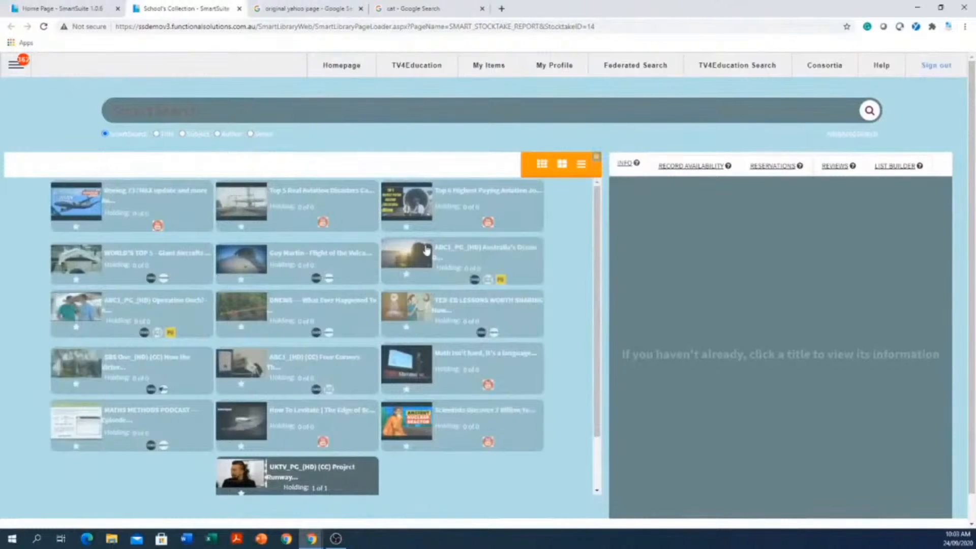
# - Browse the titles in the school collection, continuing well down the list
pyautogui.click(337, 63)
pyautogui.scroll(-2, 578, 230)
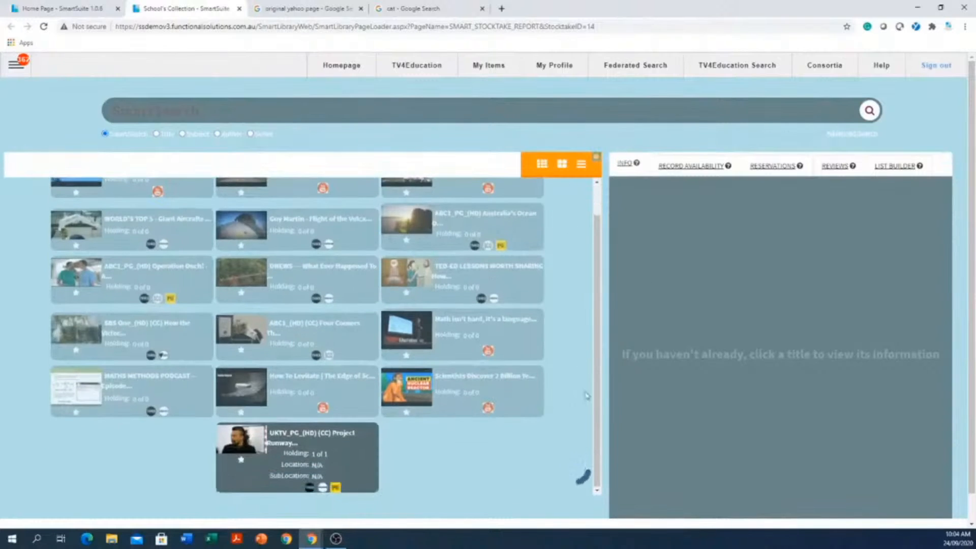
pyautogui.scroll(-5, 567, 274)
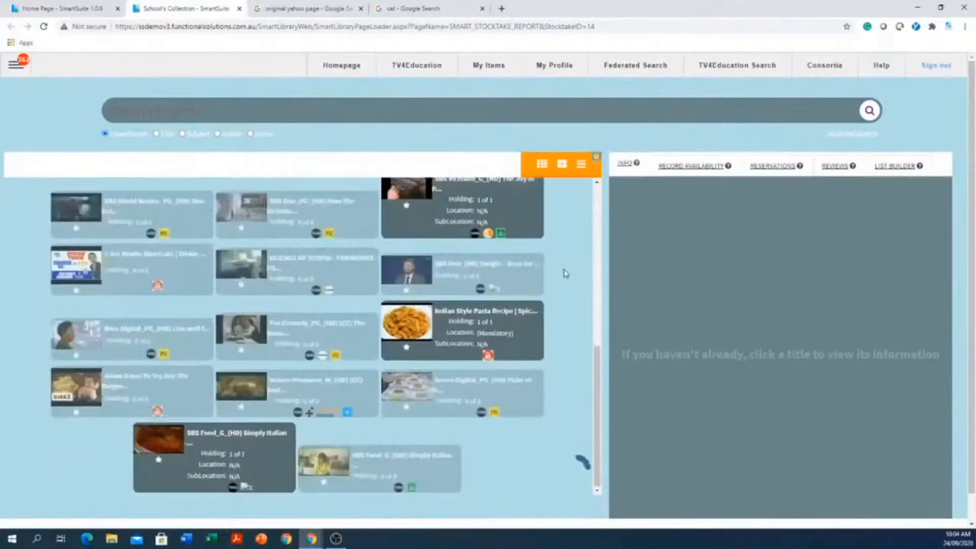
pyautogui.scroll(-5, 564, 273)
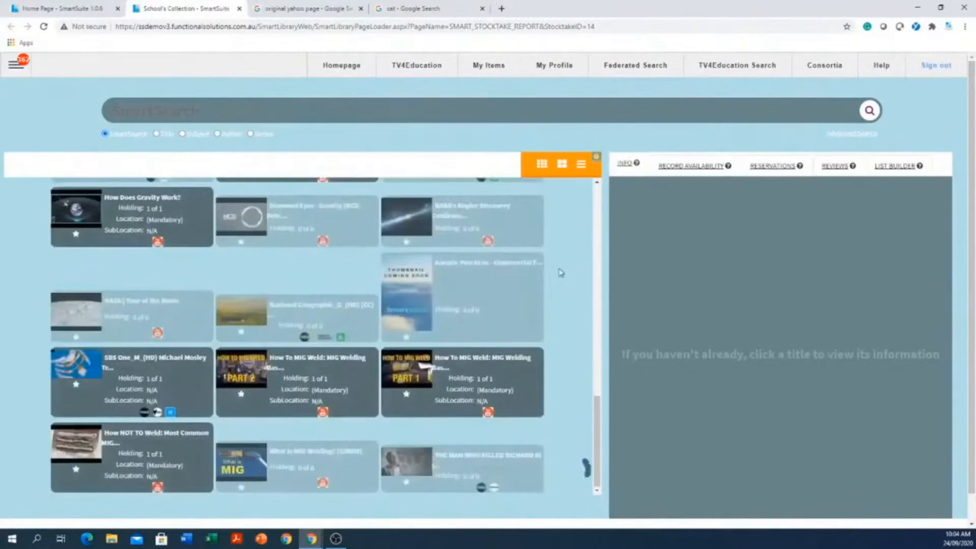
pyautogui.scroll(-5, 561, 273)
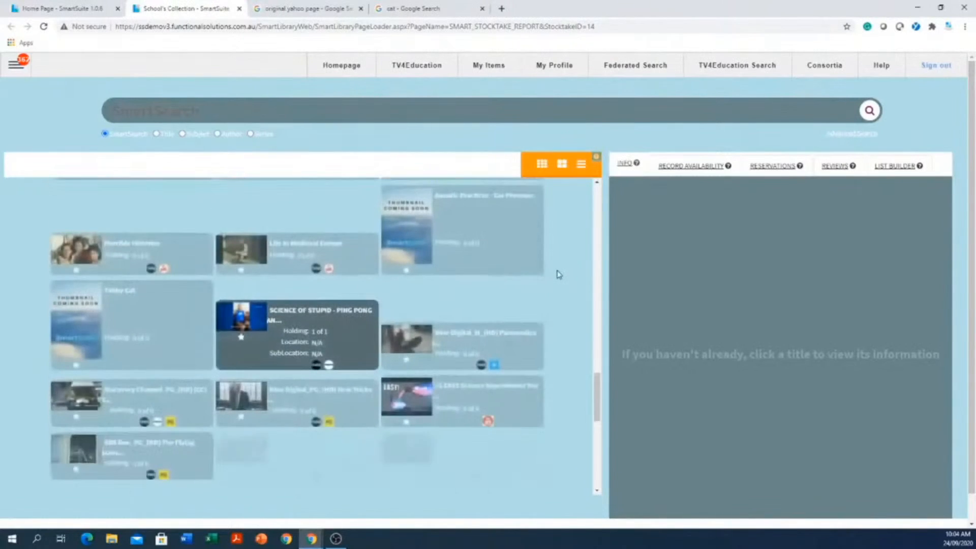
# - Run a SmartSearch for "cat" in the school collection
pyautogui.click(428, 111)
pyautogui.write('cat')
pyautogui.press('Return')
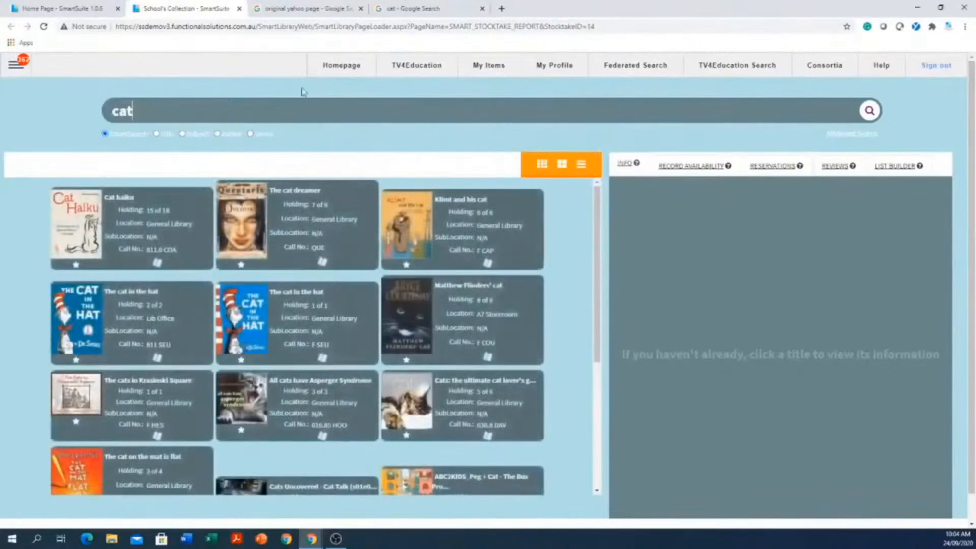
# - Replace the search term with "dahl" and run the search
pyautogui.moveTo(140, 107); pyautogui.dragTo(35, 117)
pyautogui.write('dahl')
pyautogui.press('Return')
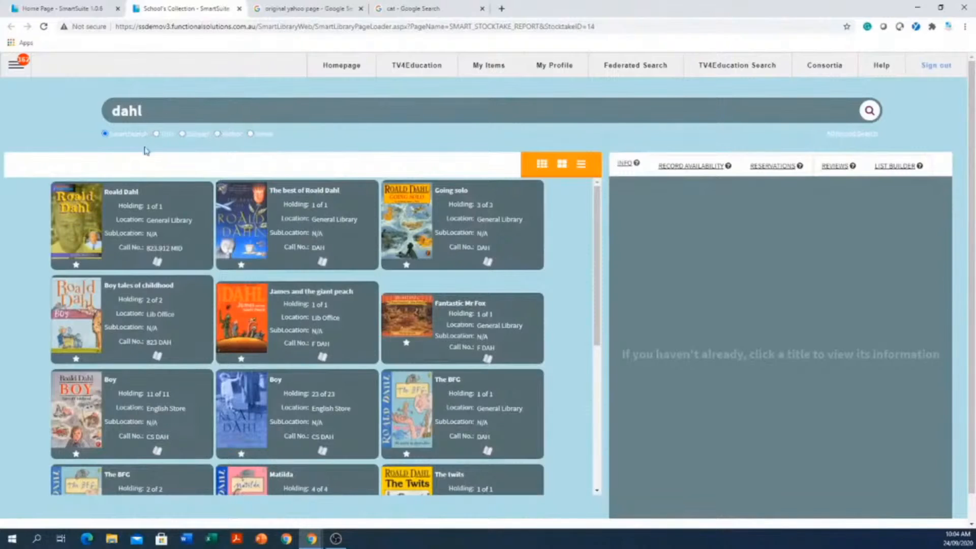
# - Change the search term back to "cat" and rerun the collection search
pyautogui.doubleClick(127, 111)
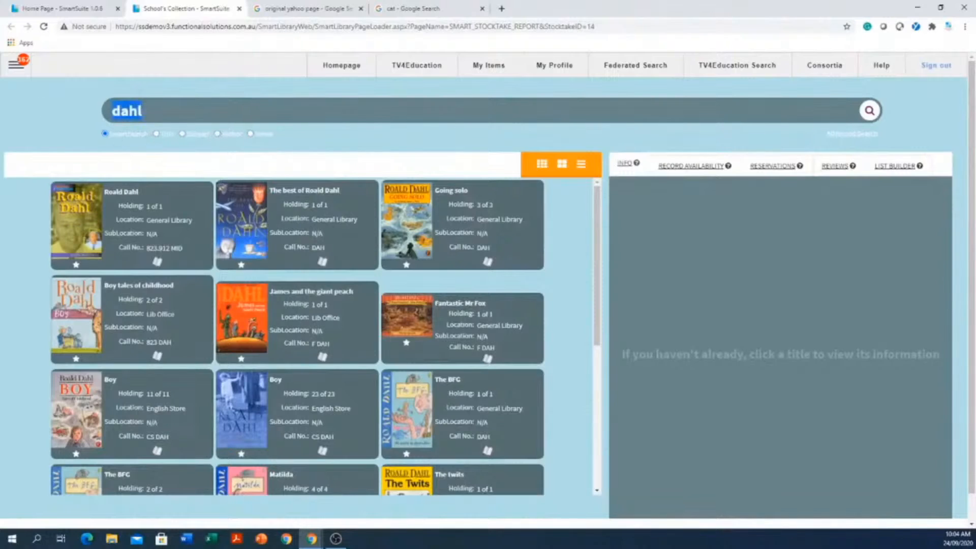
pyautogui.write('cat')
pyautogui.press('Return')
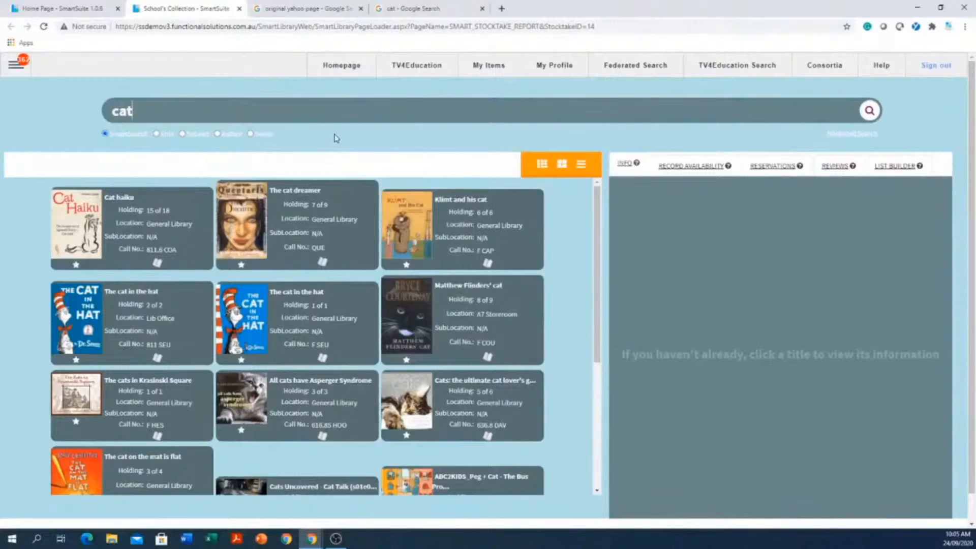
# - Display the collection titles as a compact thumbnail grid, switch to the detailed list layout, and browse the entries
pyautogui.click(543, 164)
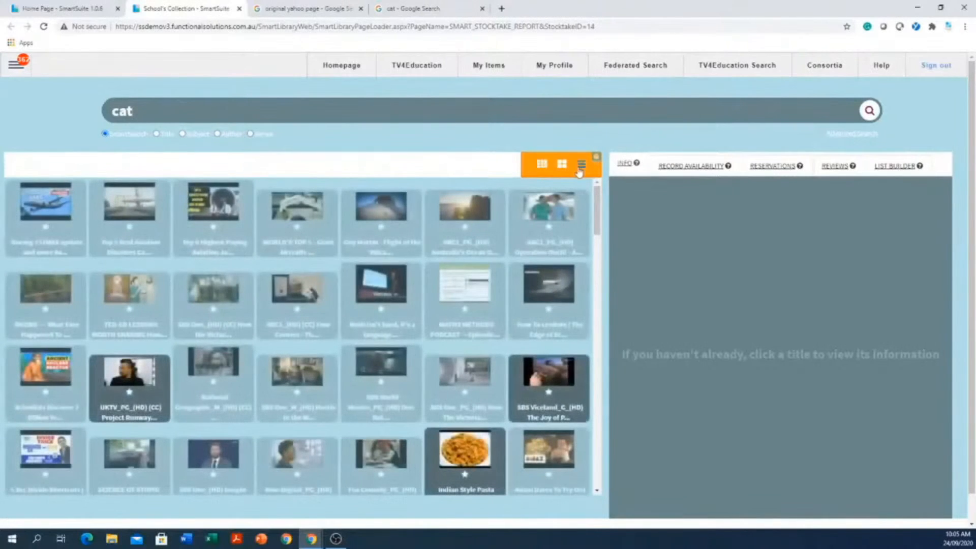
pyautogui.click(582, 165)
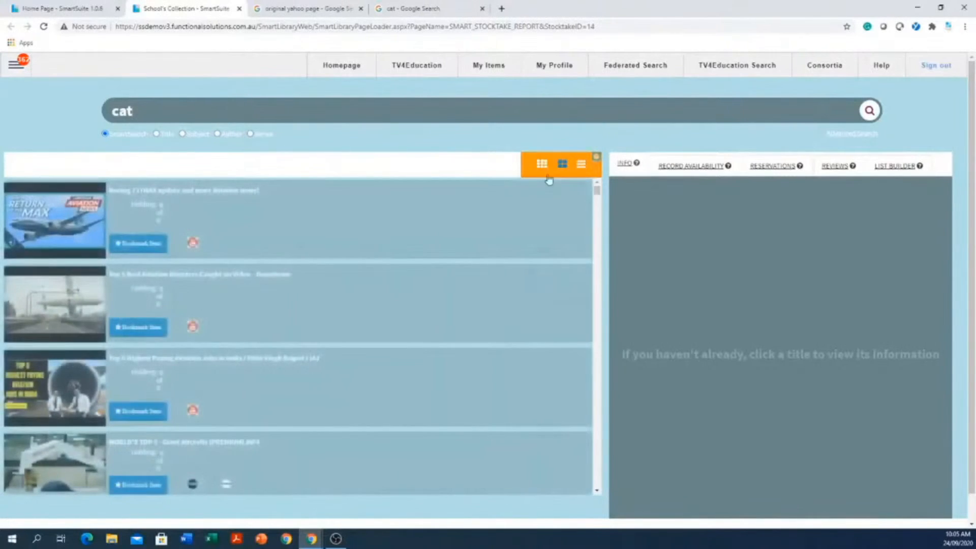
pyautogui.scroll(-8, 427, 203)
pyautogui.scroll(-4, 425, 204)
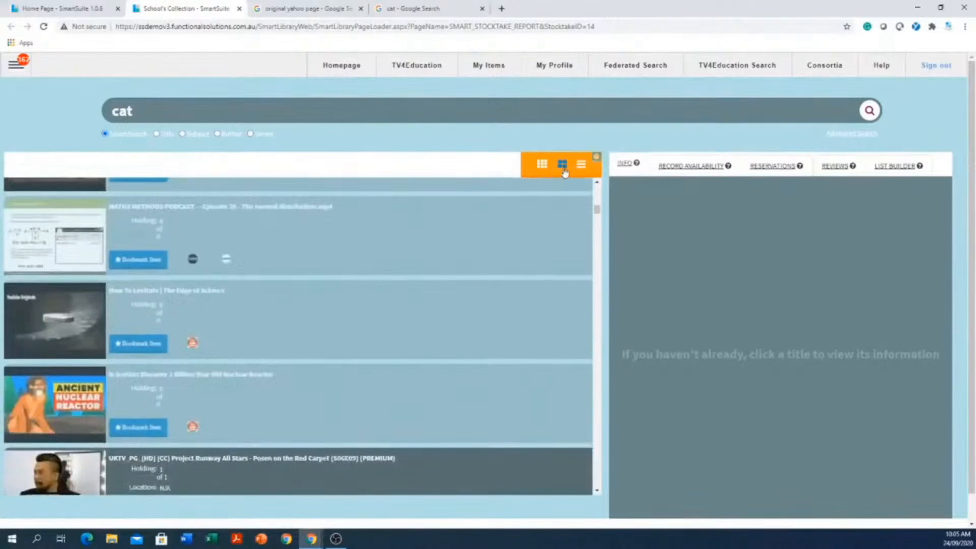
# - Switch the "cat" results to the medium grid layout and browse the title cards
pyautogui.click(562, 165)
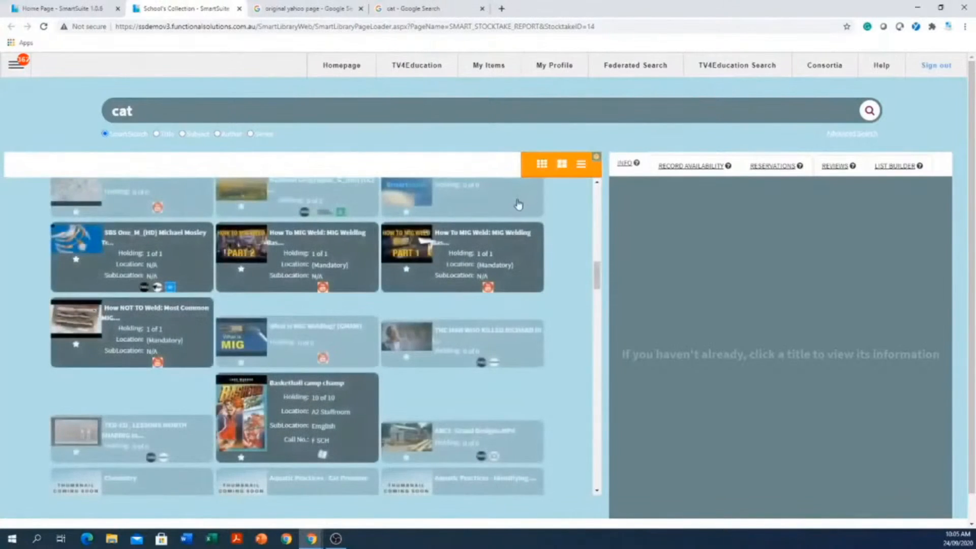
pyautogui.scroll(-3, 474, 214)
pyautogui.scroll(-8, 474, 213)
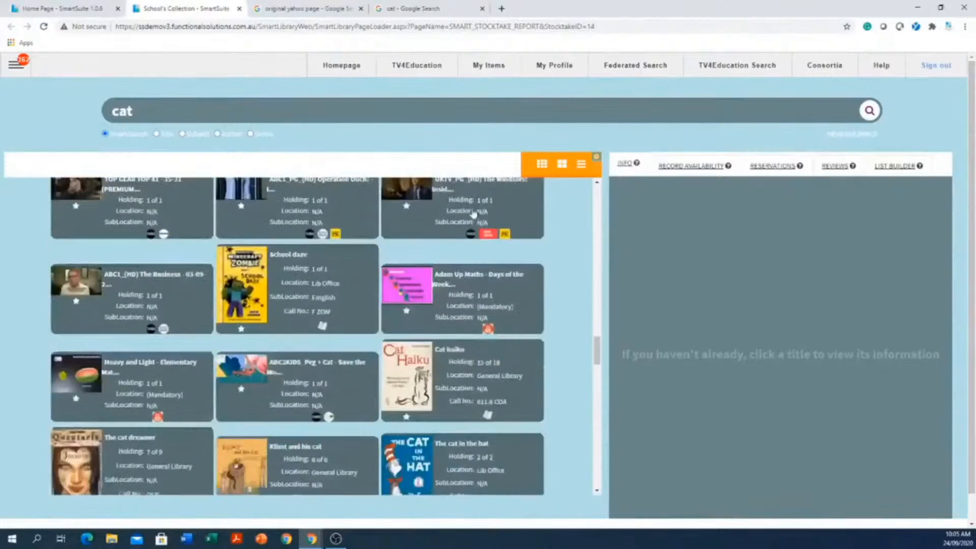
pyautogui.scroll(-1, 473, 209)
pyautogui.scroll(-16, 473, 208)
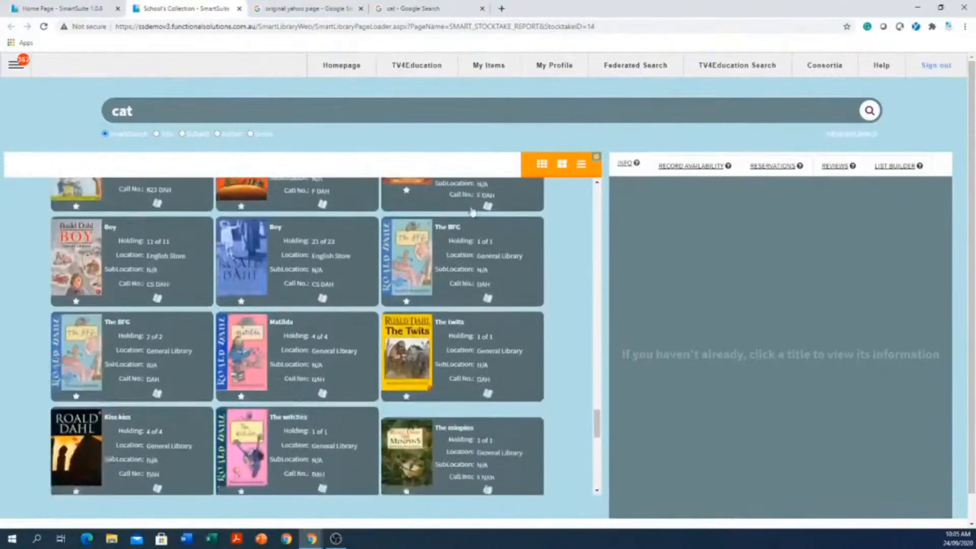
pyautogui.scroll(-6, 472, 209)
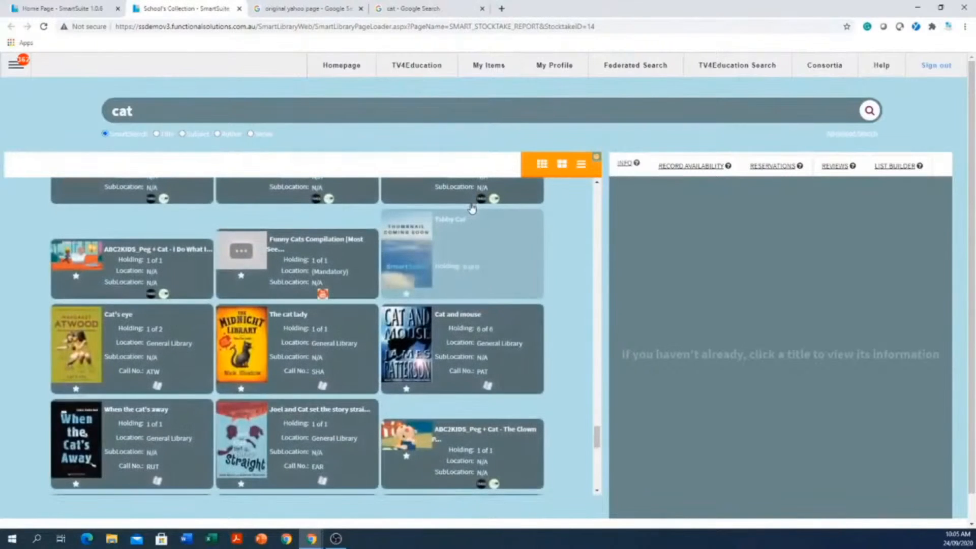
# - Open TV4Education Search, load more "cat" results, and view the "Game time!" book record before closing it
pyautogui.click(742, 73)
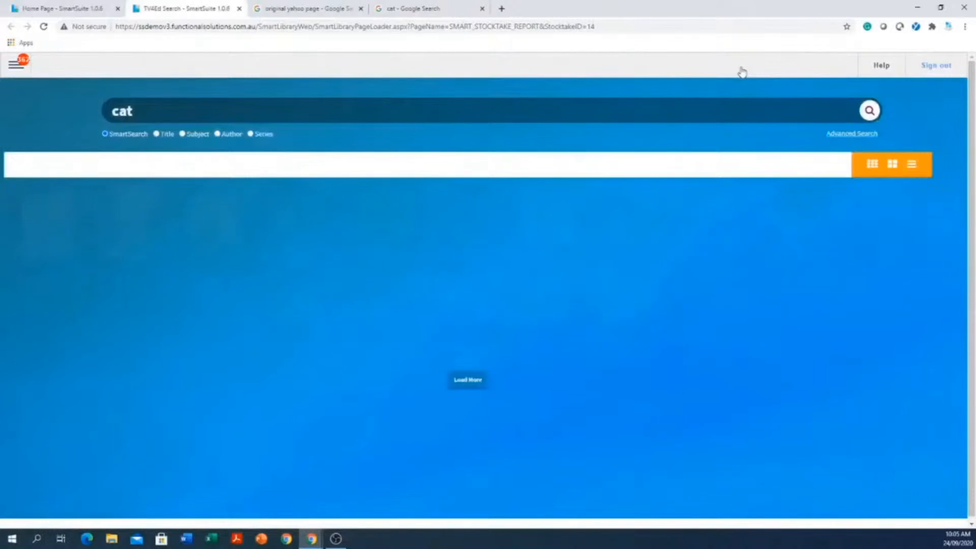
pyautogui.click(486, 385)
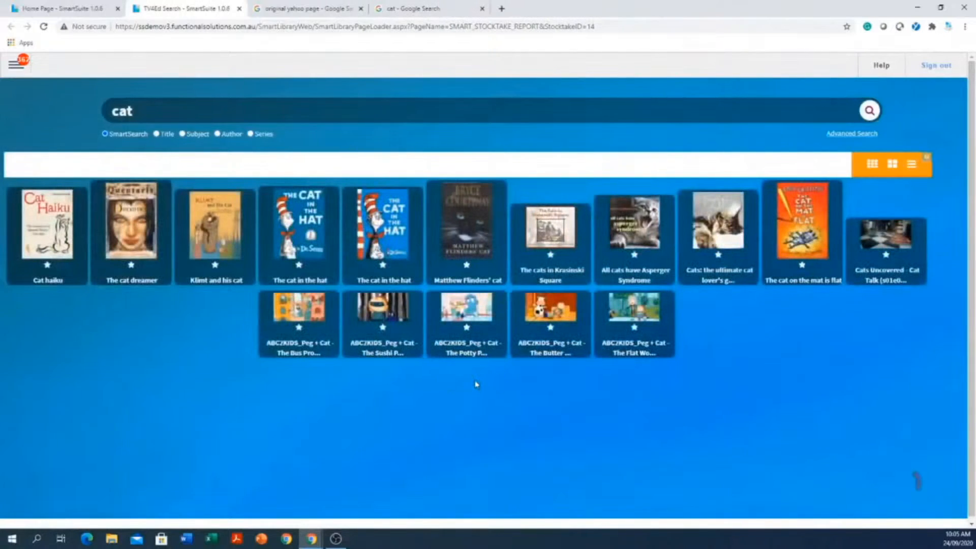
pyautogui.scroll(-4, 418, 474)
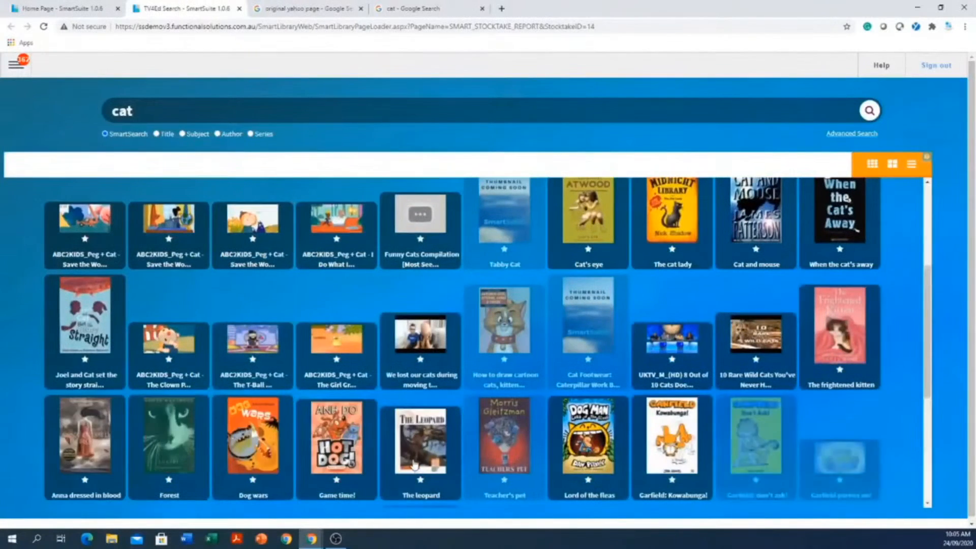
pyautogui.click(344, 441)
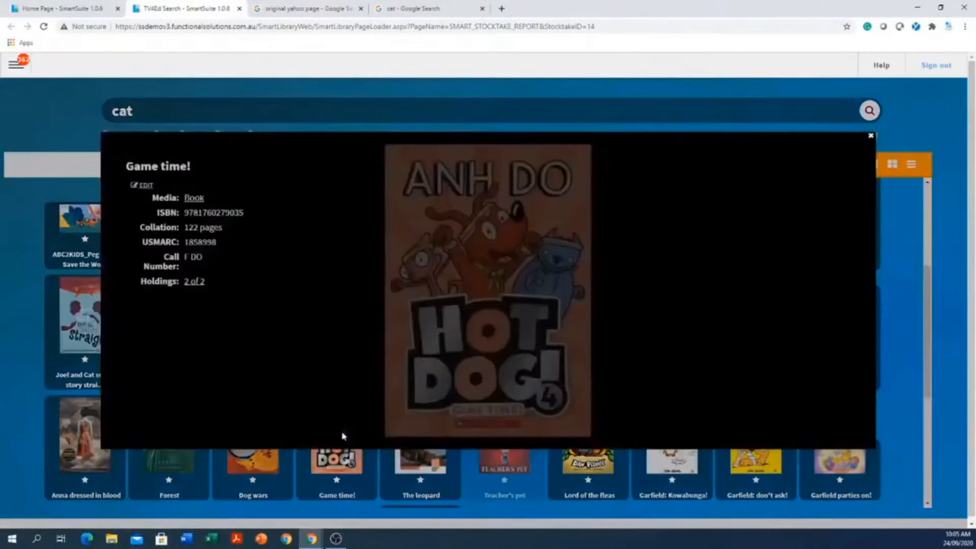
pyautogui.click(870, 136)
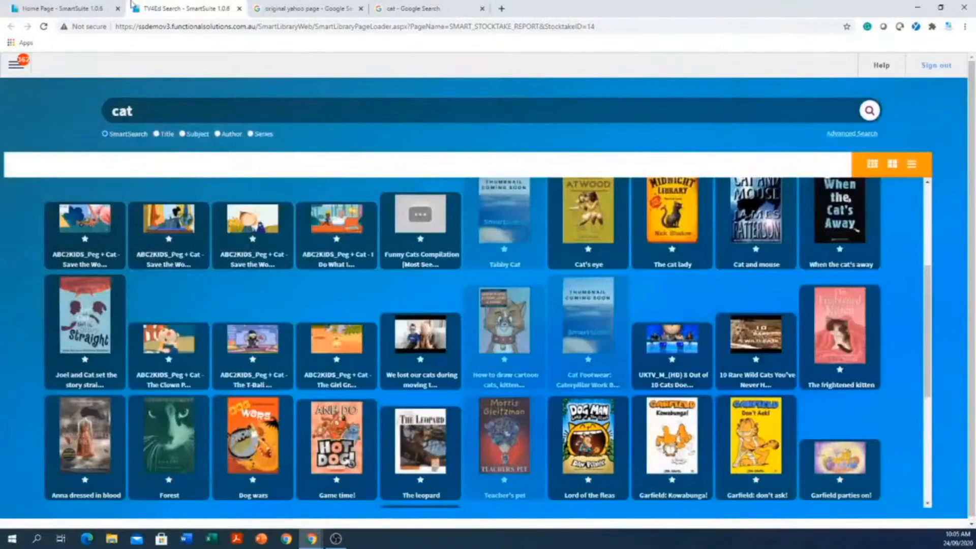
# - Return to the Home Page browser tab, open My School Collection, and run a search for "cat"
pyautogui.click(15, 65)
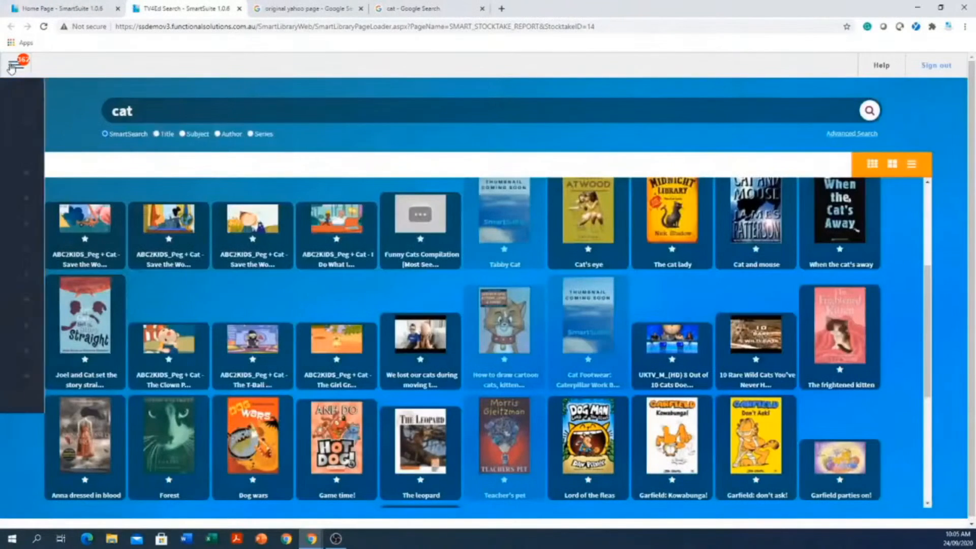
pyautogui.click(76, 8)
pyautogui.click(595, 66)
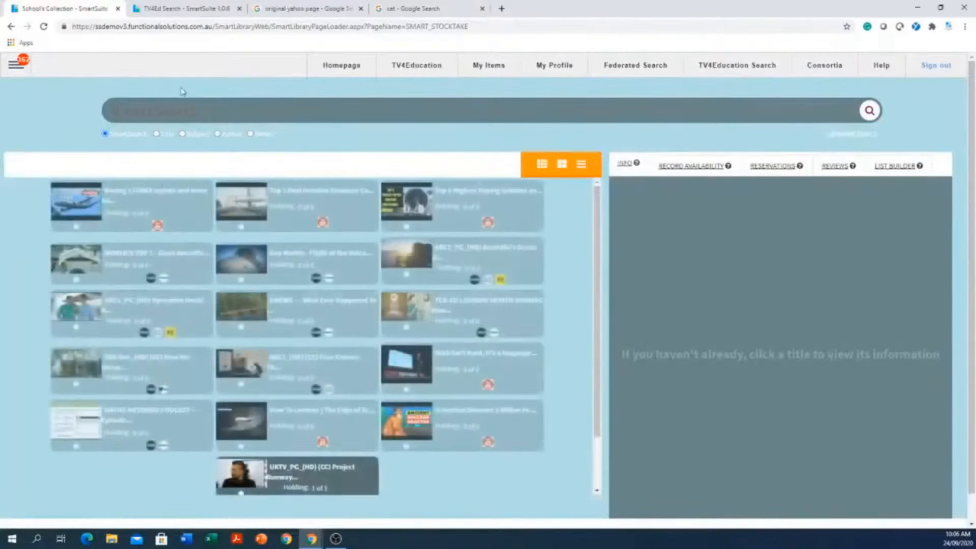
pyautogui.click(184, 113)
pyautogui.write('cat')
pyautogui.press('Return')
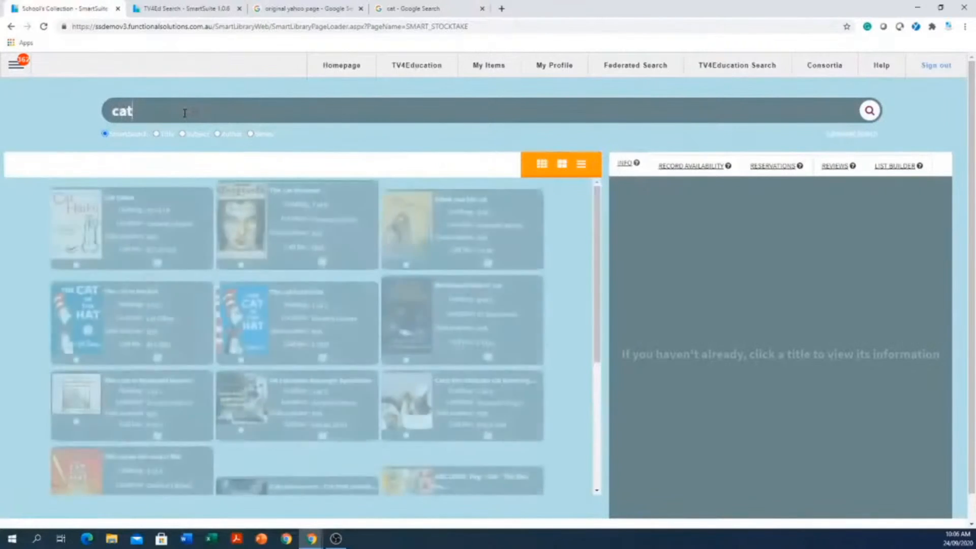
# - Open the "Cat haiku" title and view its Info details beside the search results
pyautogui.click(152, 241)
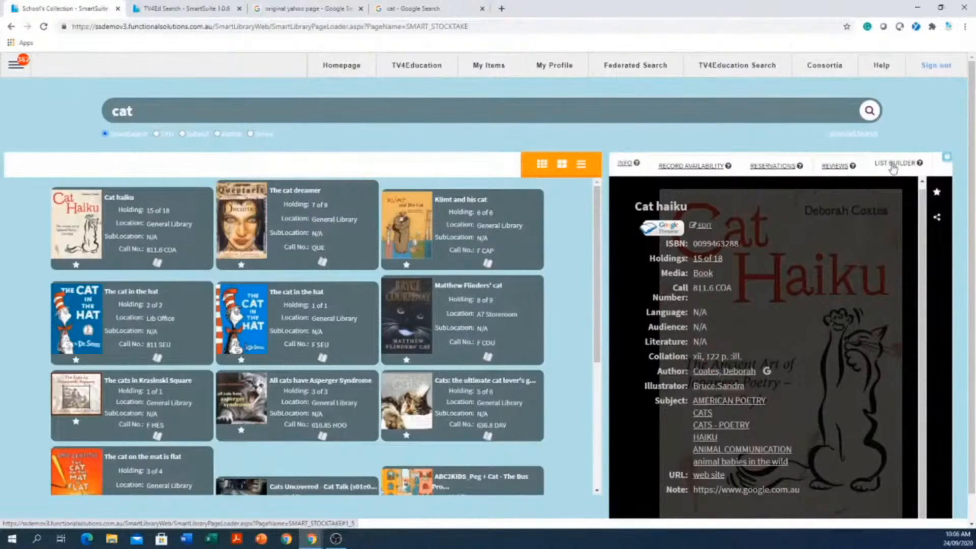
pyautogui.click(629, 165)
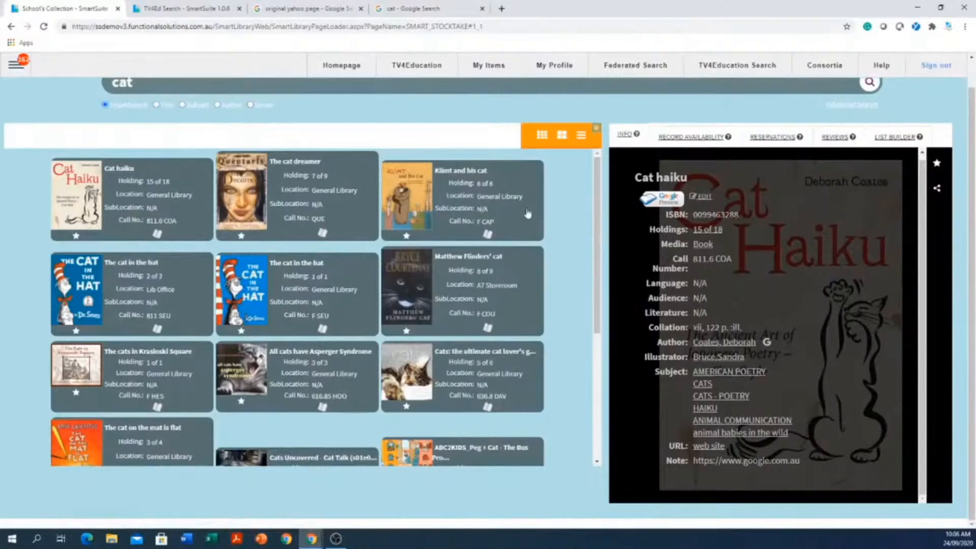
pyautogui.scroll(1, 562, 317)
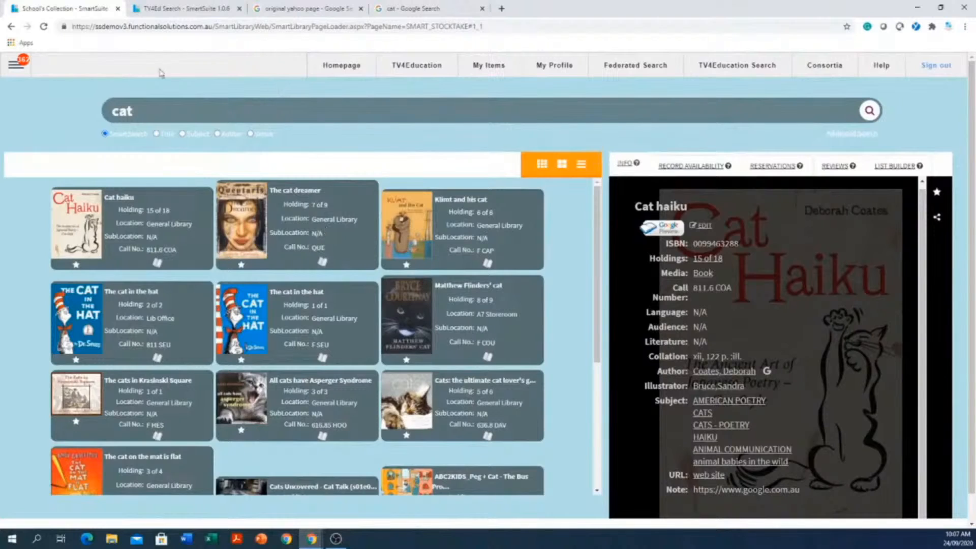
# - Open the Authority Editor from the configuration options and list the Classgrade authorities
pyautogui.click(19, 70)
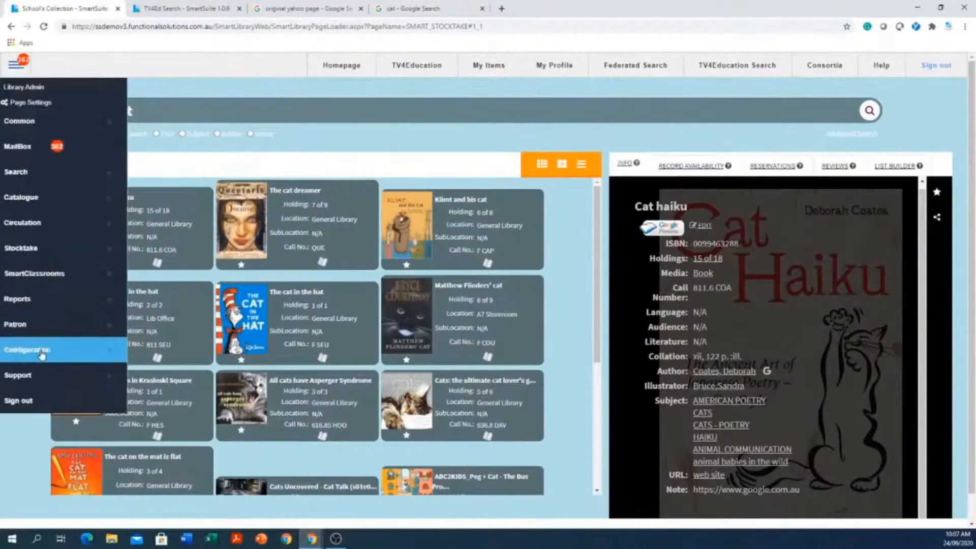
pyautogui.moveTo(42, 355)
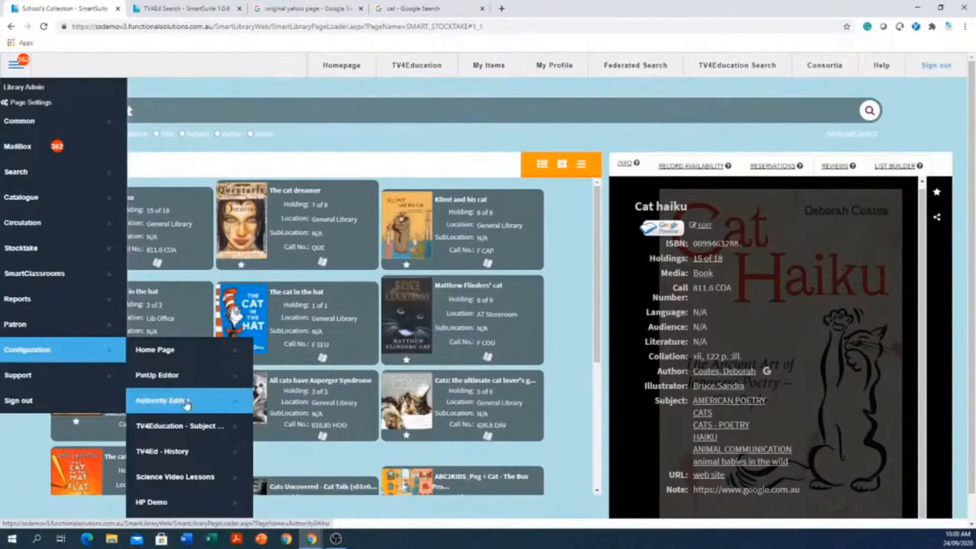
pyautogui.click(187, 402)
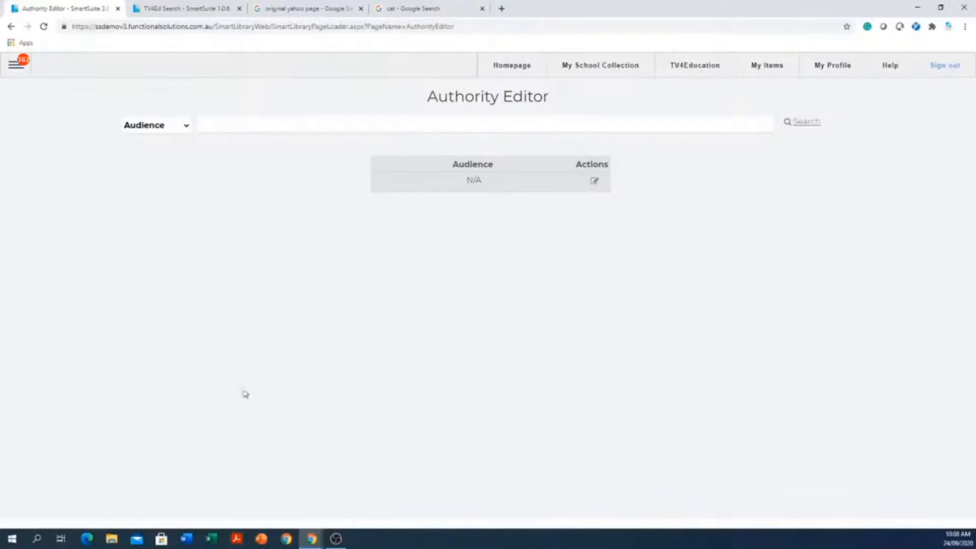
pyautogui.click(187, 131)
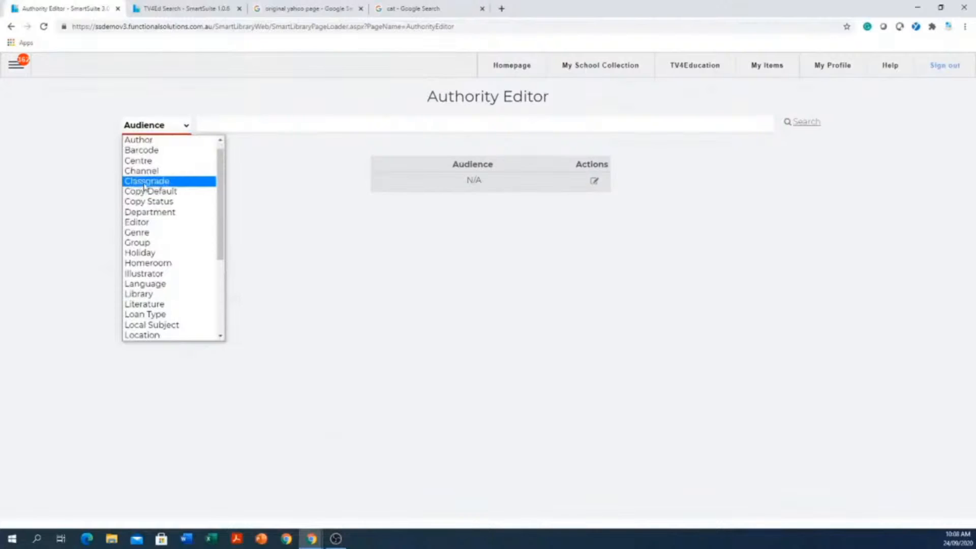
pyautogui.click(141, 183)
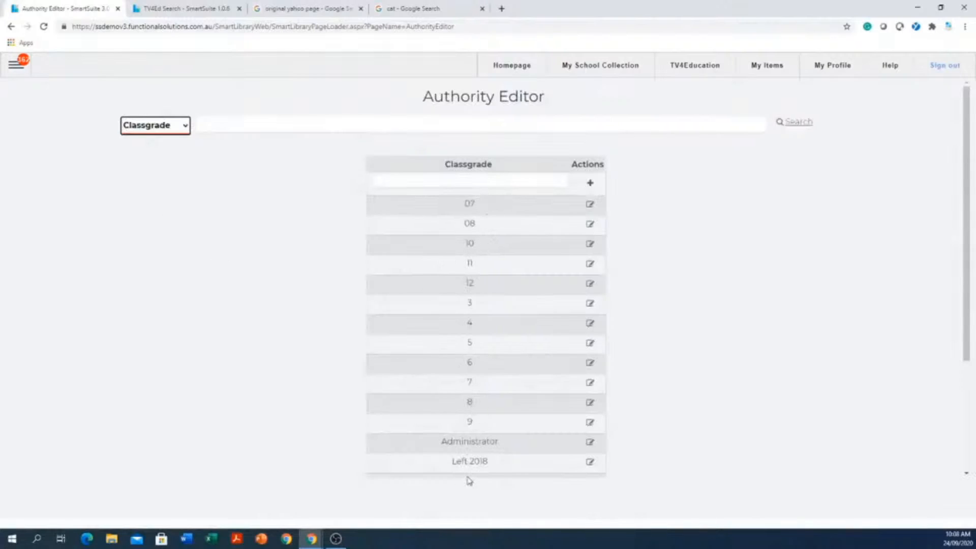
# - Add a new class grade named "prep" and locate it in the Classgrade list
pyautogui.click(493, 182)
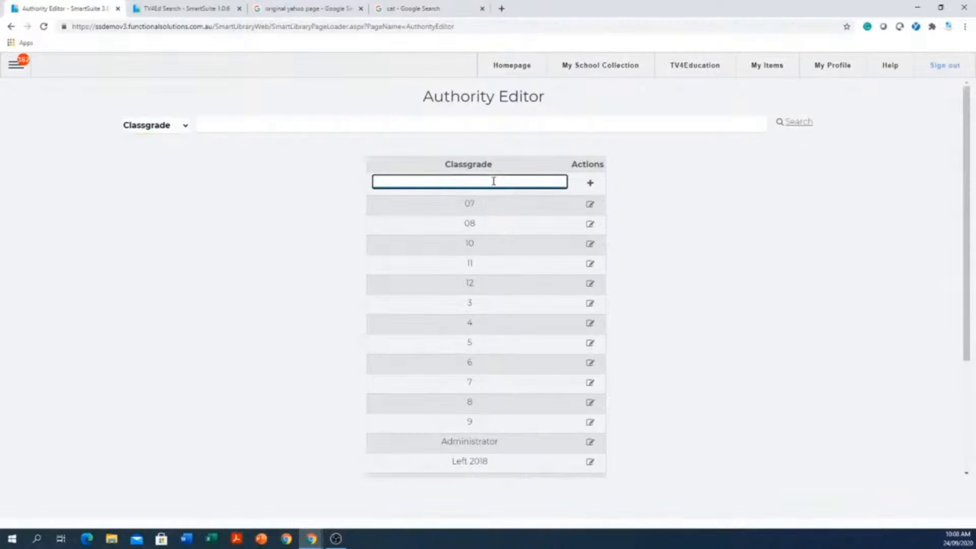
pyautogui.write('prep')
pyautogui.click(593, 184)
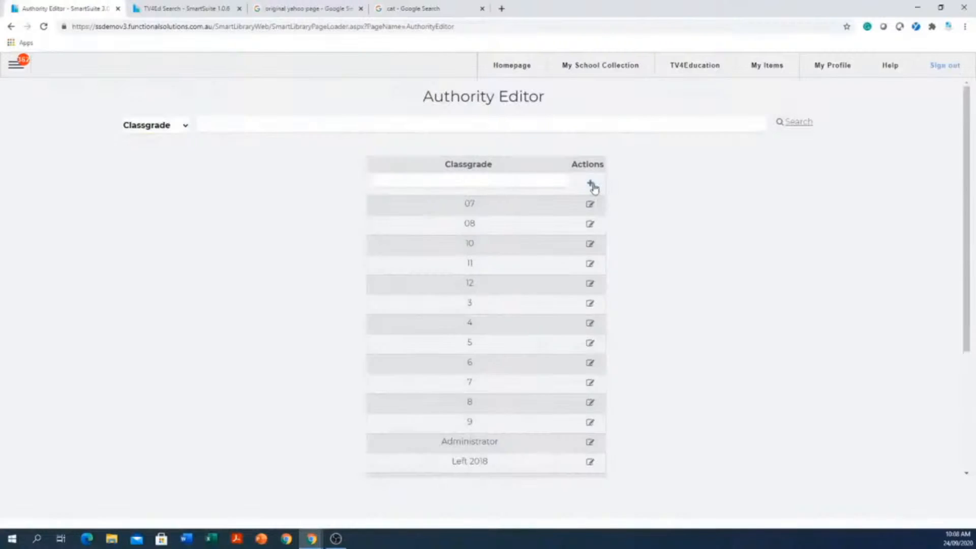
pyautogui.scroll(-4, 503, 316)
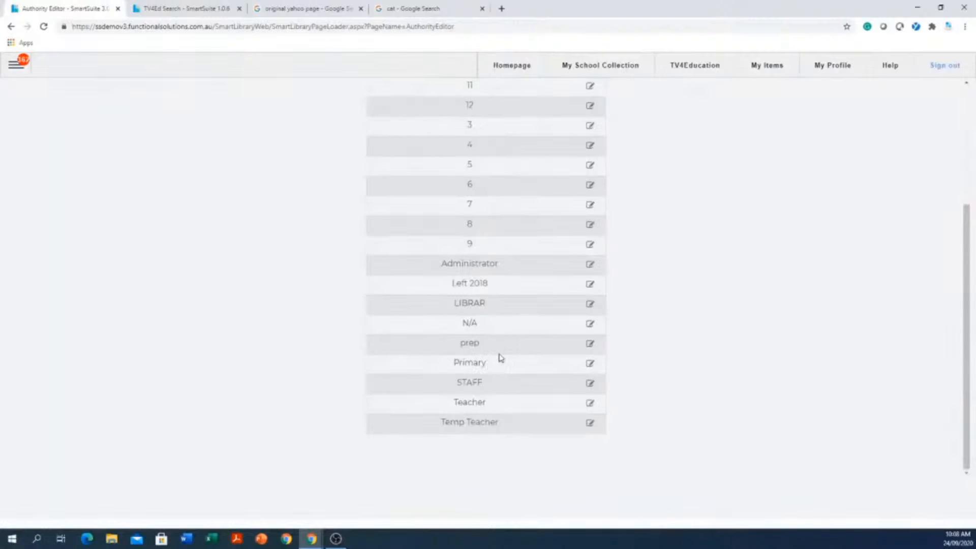
pyautogui.scroll(4, 501, 359)
pyautogui.scroll(-4, 485, 477)
# - Open the prep class grade for editing and review its security, final borrow, expiry, renewal and reserve settings
pyautogui.click(591, 346)
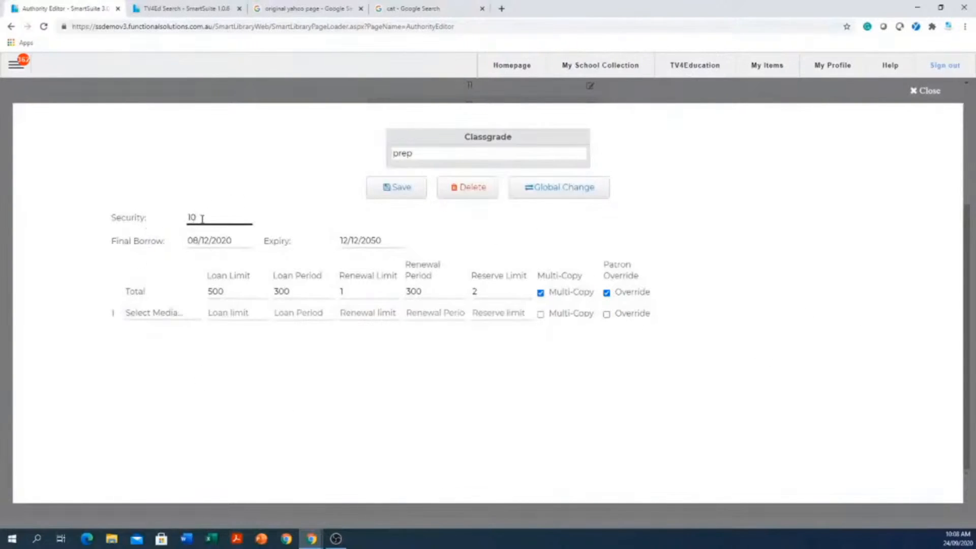
pyautogui.moveTo(202, 218); pyautogui.dragTo(165, 219)
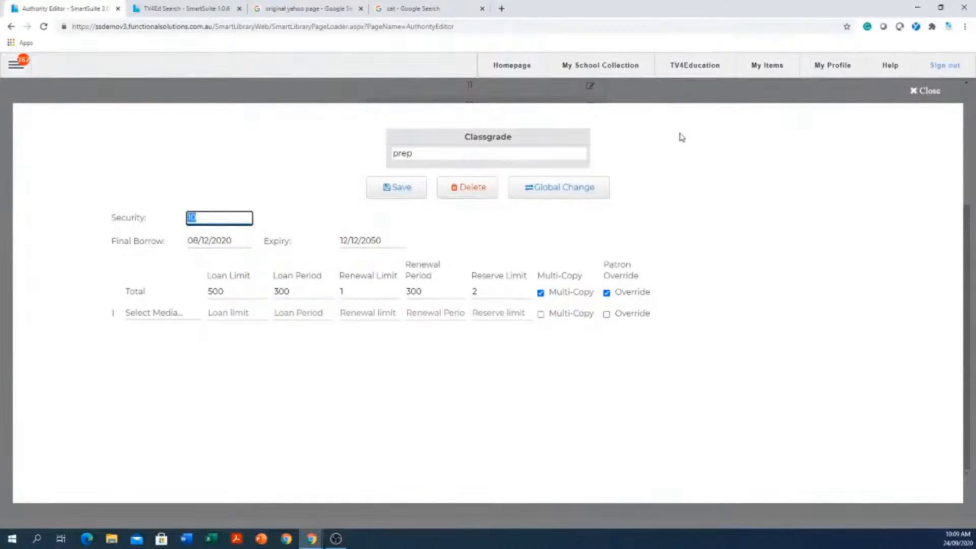
pyautogui.click(248, 241)
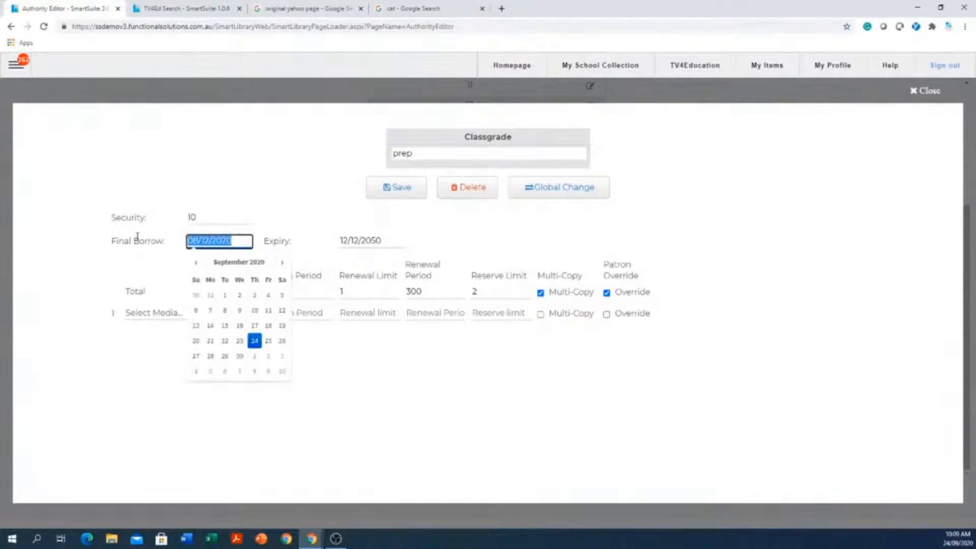
pyautogui.click(395, 237)
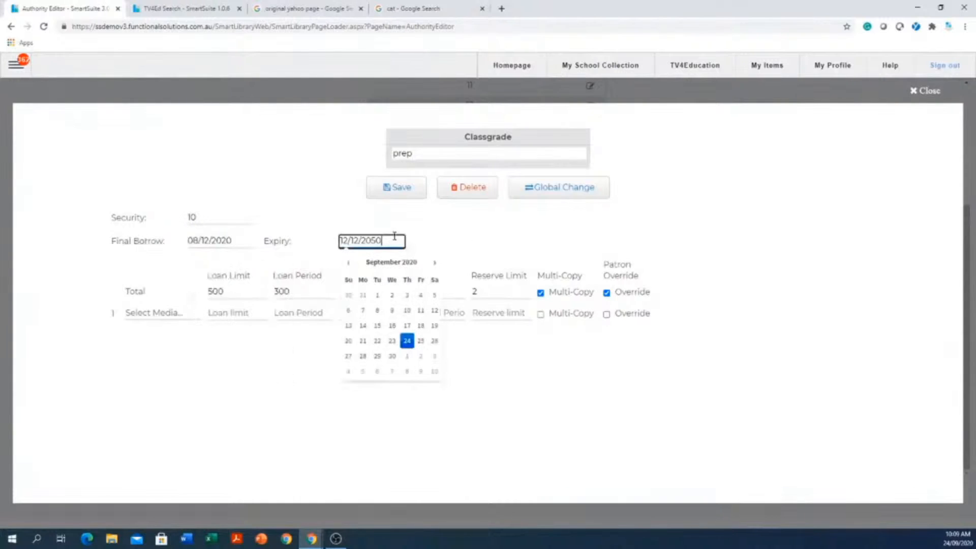
pyautogui.moveTo(395, 237); pyautogui.dragTo(284, 247)
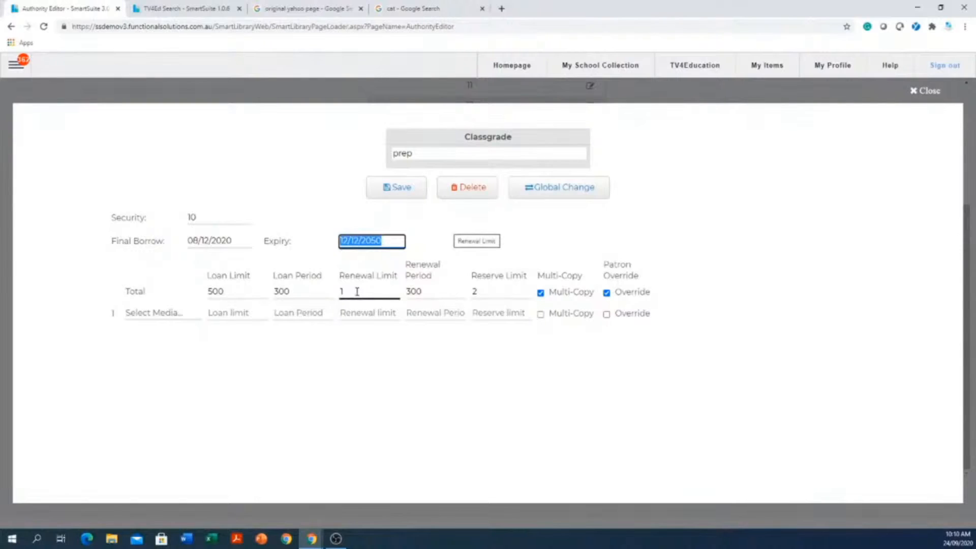
pyautogui.click(441, 289)
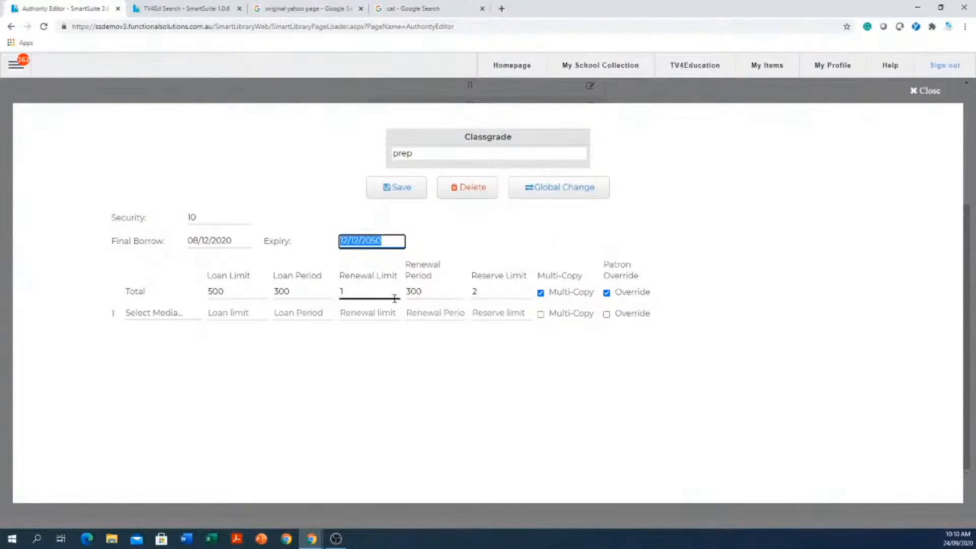
pyautogui.click(484, 294)
# - Toggle the Total row's Multi-Copy and patron Override options off and back on, and close the prep record without saving
pyautogui.click(541, 294)
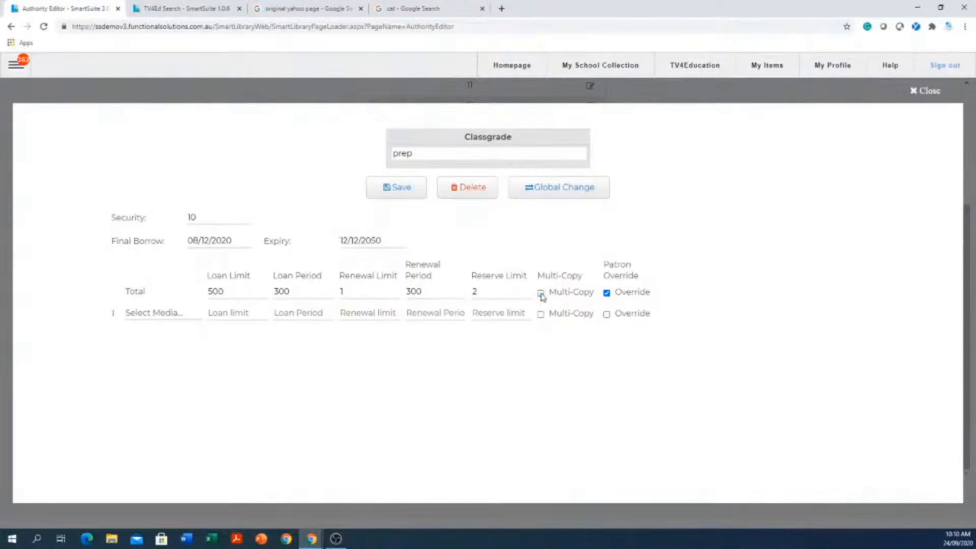
pyautogui.click(541, 293)
pyautogui.click(296, 287)
pyautogui.click(608, 294)
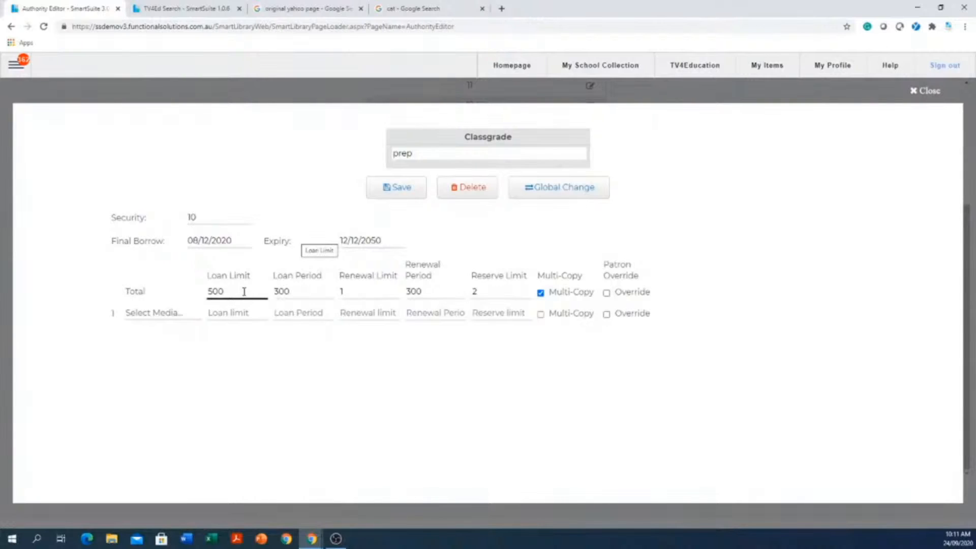
pyautogui.click(608, 296)
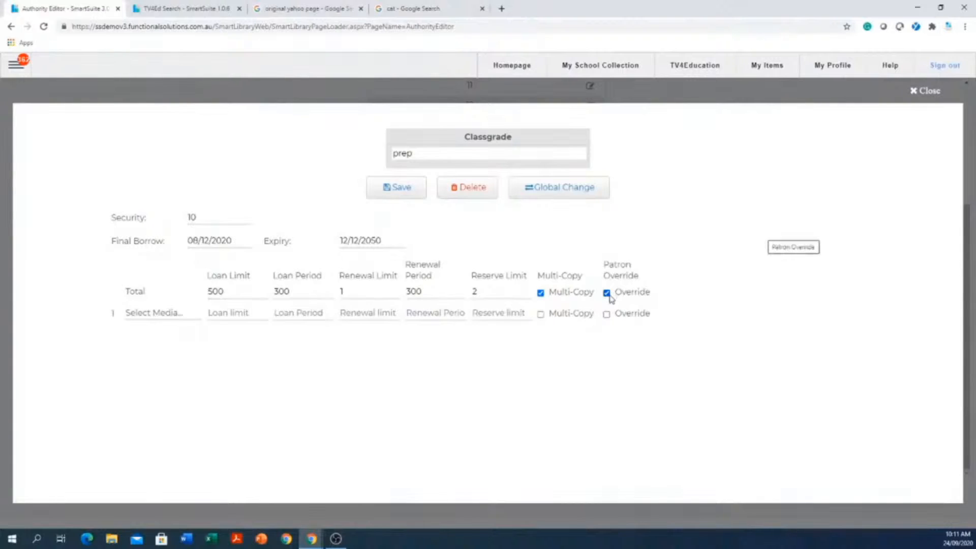
pyautogui.click(936, 91)
pyautogui.scroll(4, 732, 272)
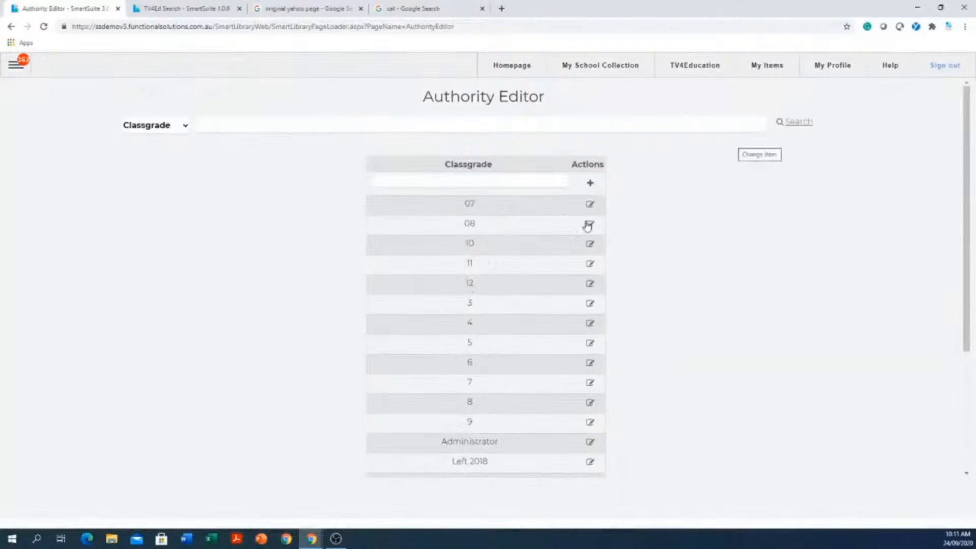
# - Switch the Authority Editor to Homeroom and view the 07B record before closing it
pyautogui.click(184, 125)
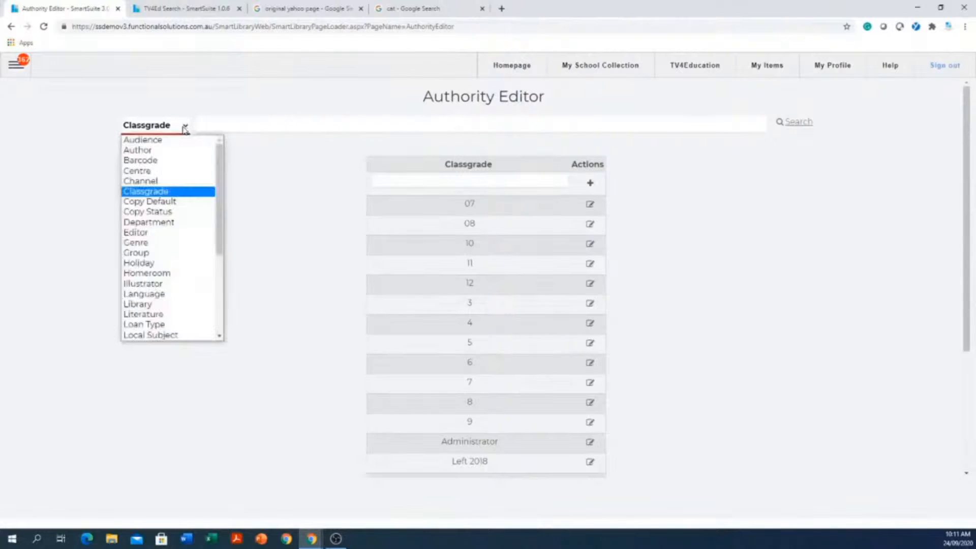
pyautogui.click(158, 275)
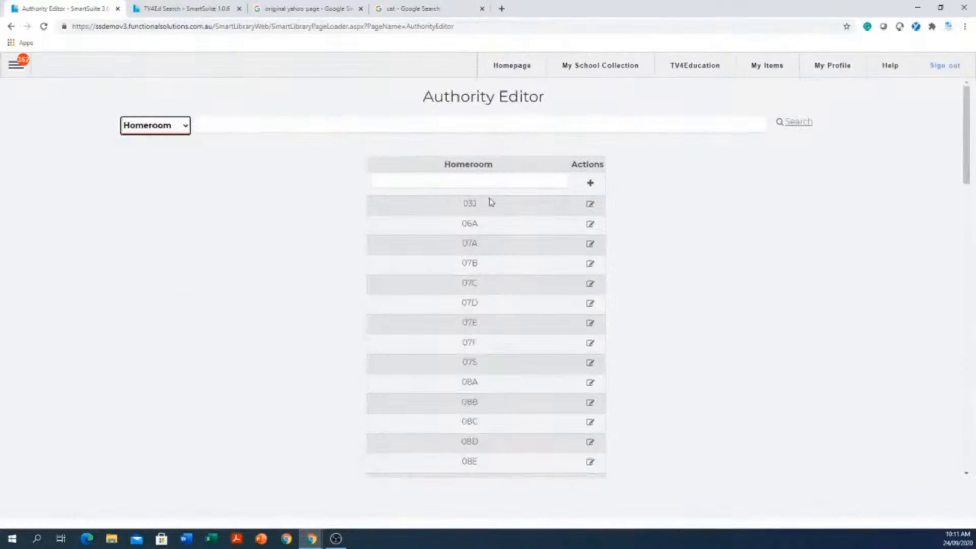
pyautogui.click(505, 185)
pyautogui.click(590, 264)
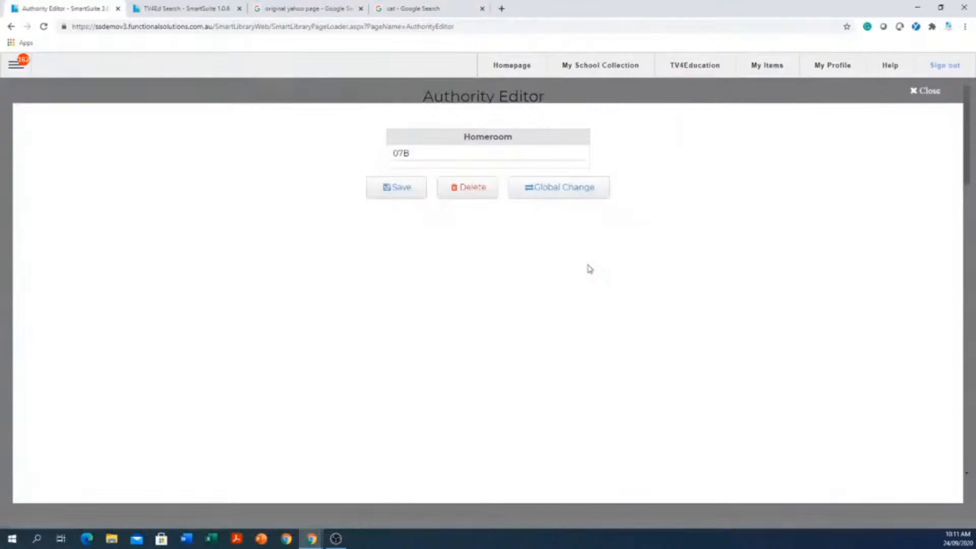
pyautogui.click(935, 93)
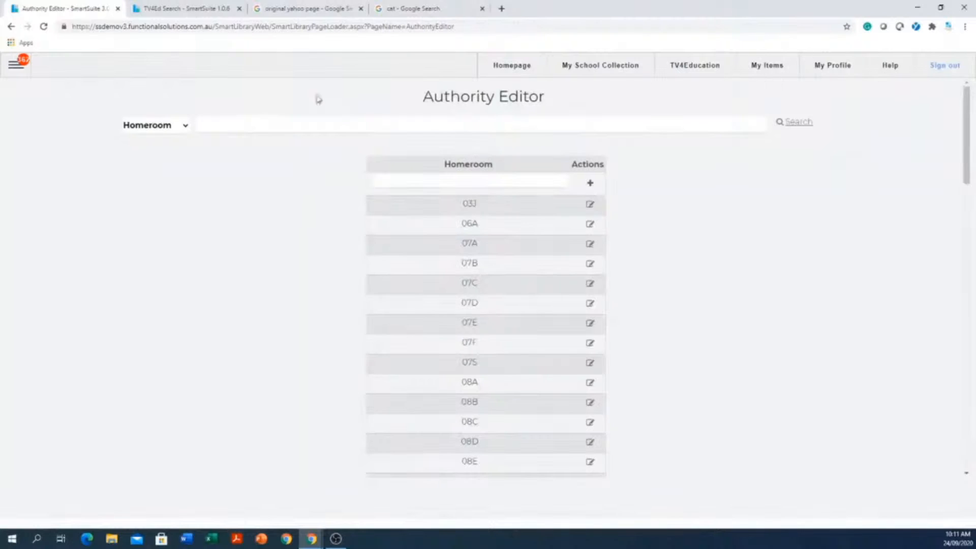
# - Switch the Authority Editor to Location, browse the list, and view the Lote Storeroom record before closing it
pyautogui.click(184, 134)
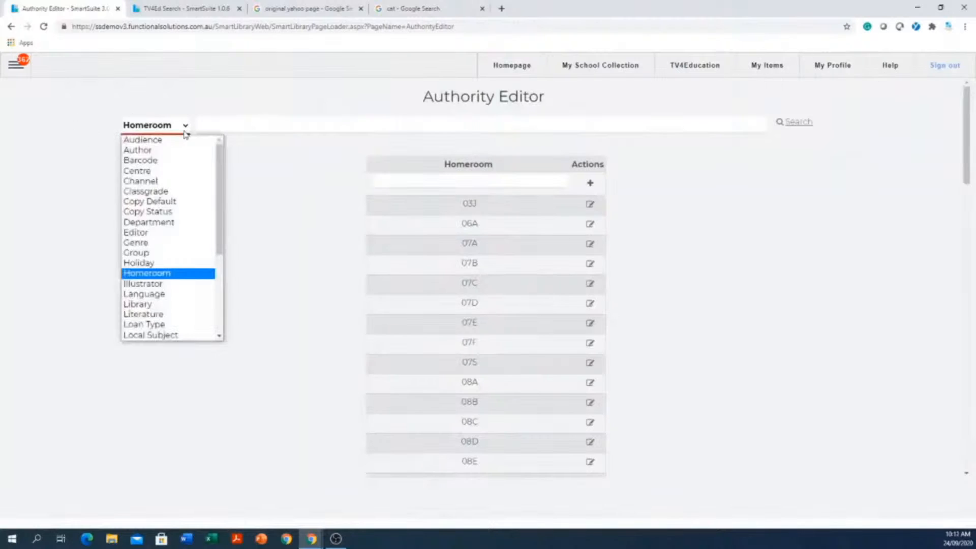
pyautogui.scroll(-3, 190, 275)
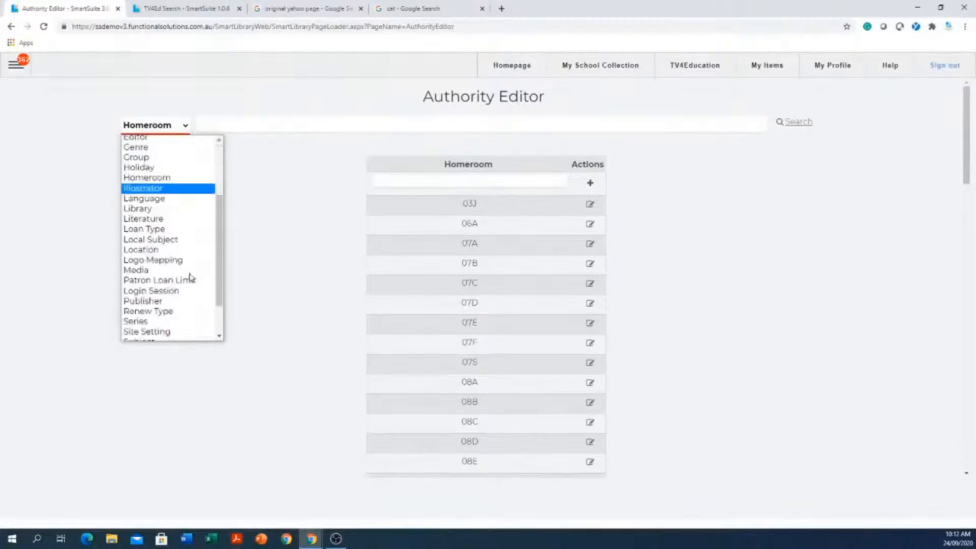
pyautogui.click(166, 245)
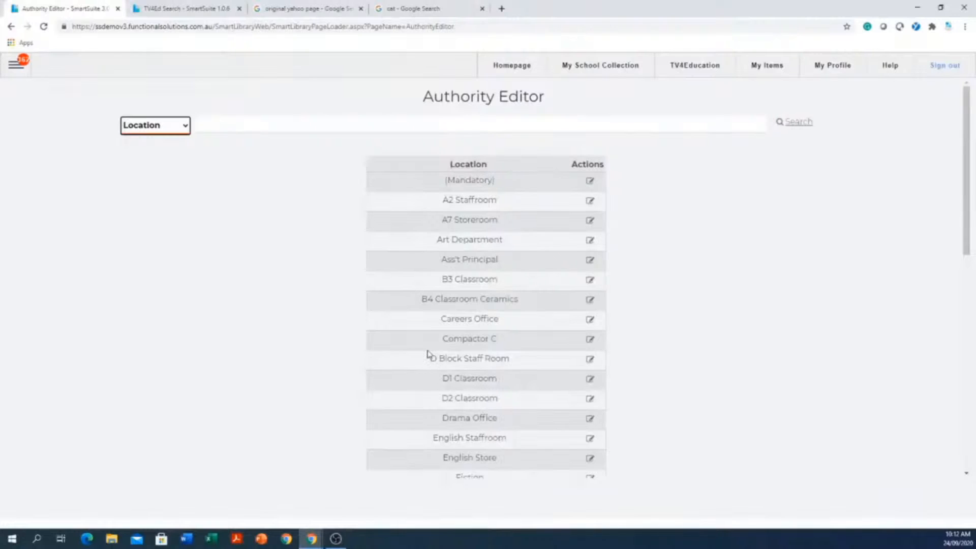
pyautogui.scroll(-5, 427, 354)
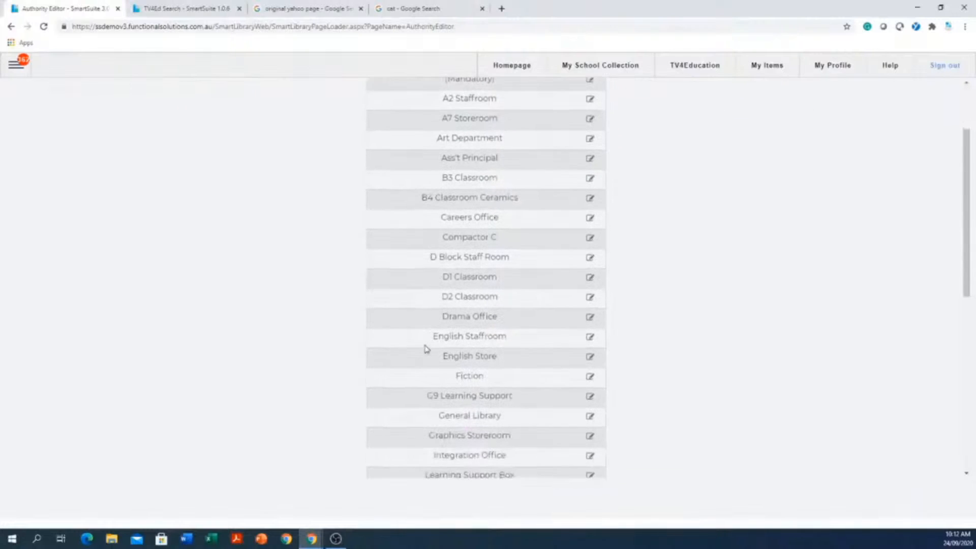
pyautogui.scroll(-1, 427, 346)
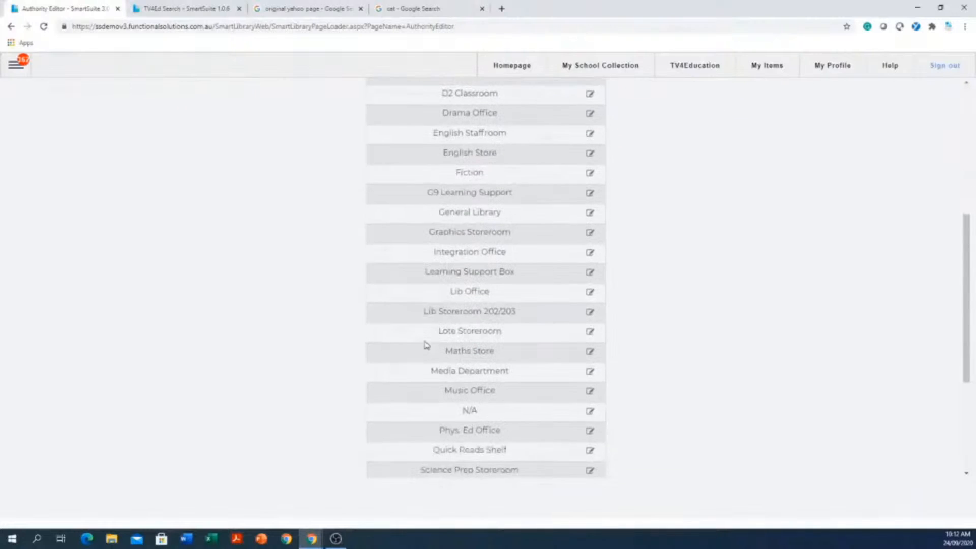
pyautogui.click(590, 335)
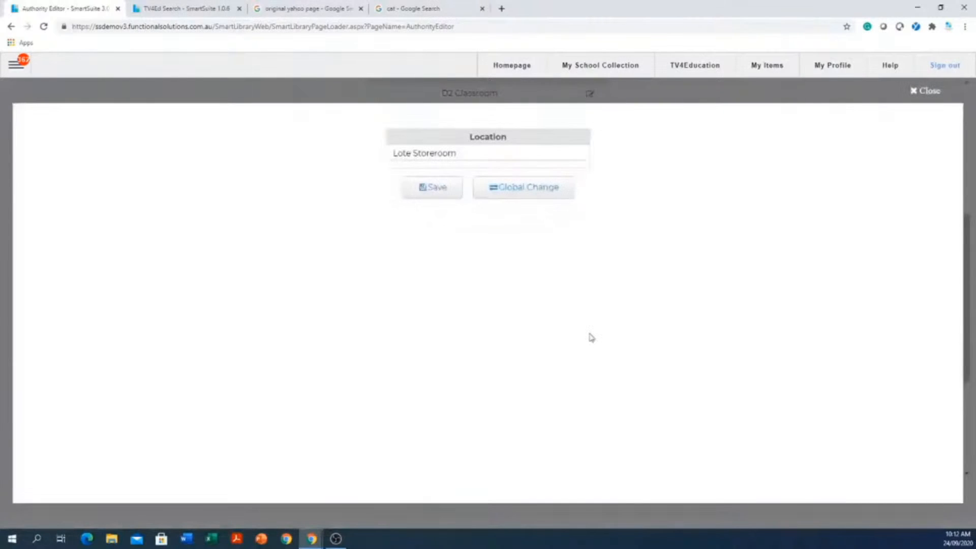
pyautogui.click(937, 92)
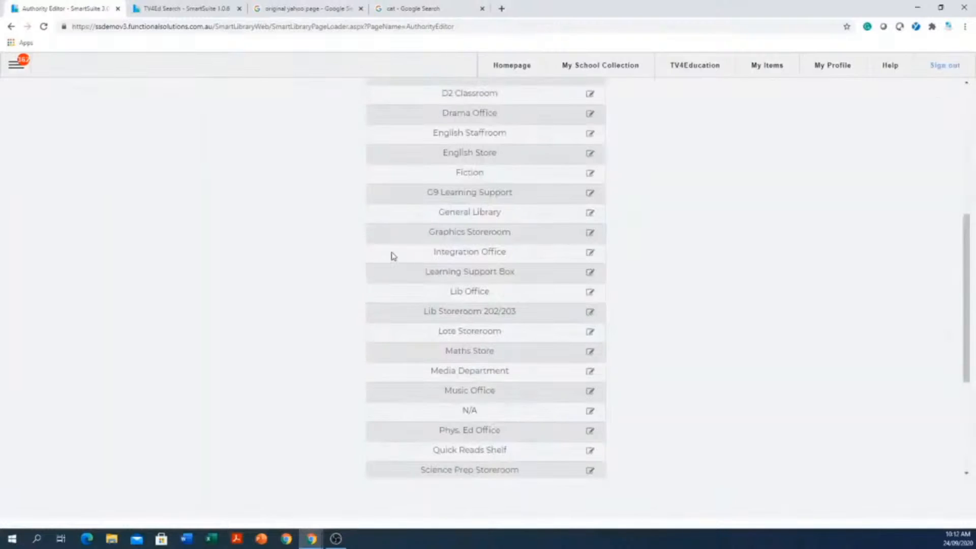
# - Switch the Authority Editor from Location to the Sublocation list
pyautogui.scroll(2, 392, 256)
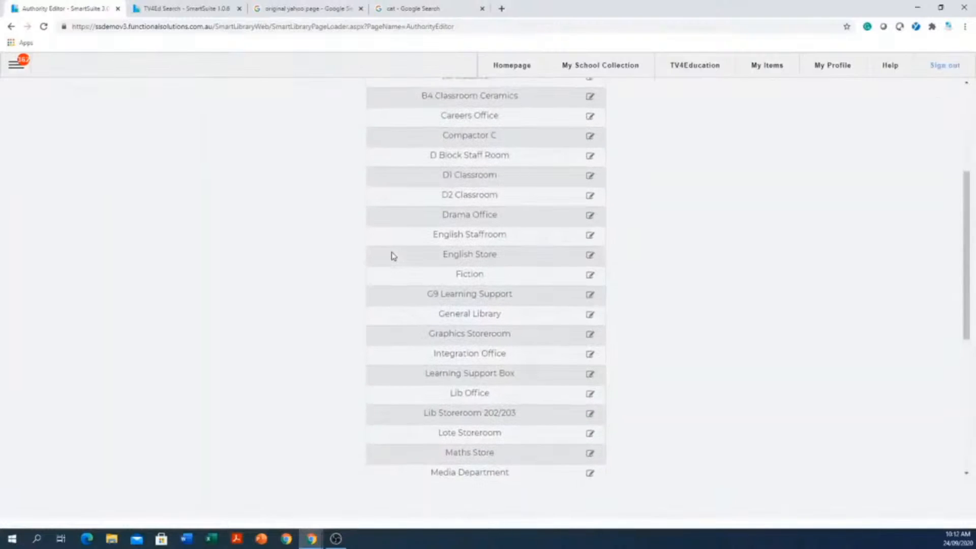
pyautogui.scroll(4, 378, 262)
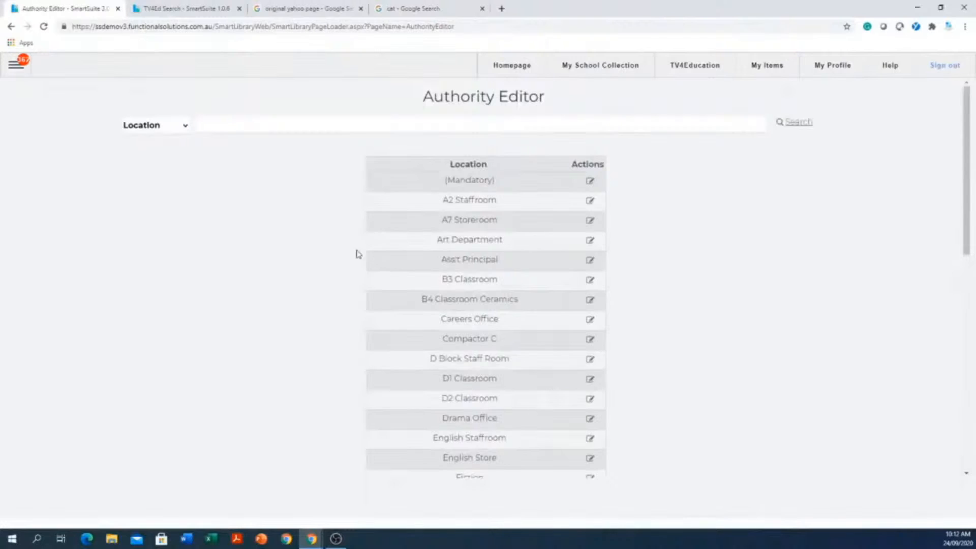
pyautogui.click(184, 126)
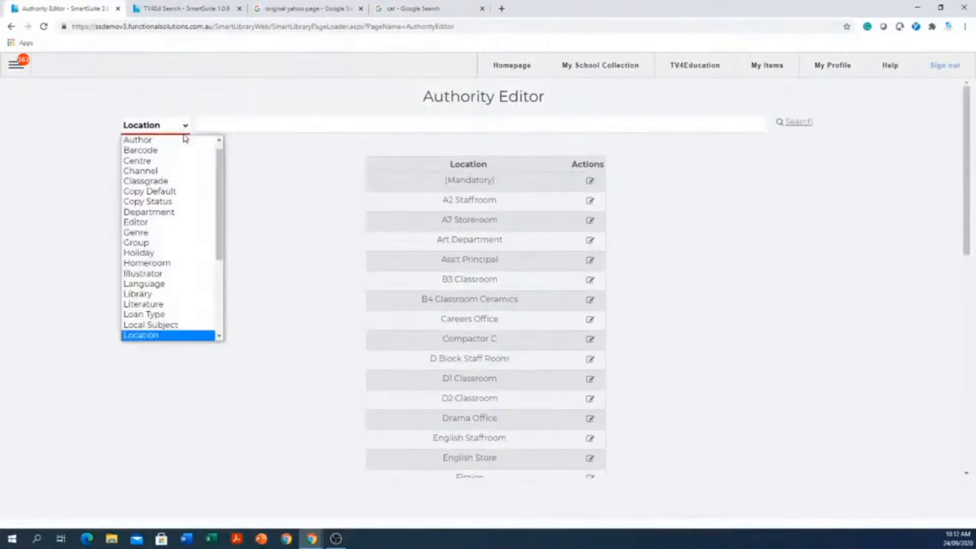
pyautogui.scroll(-2, 187, 248)
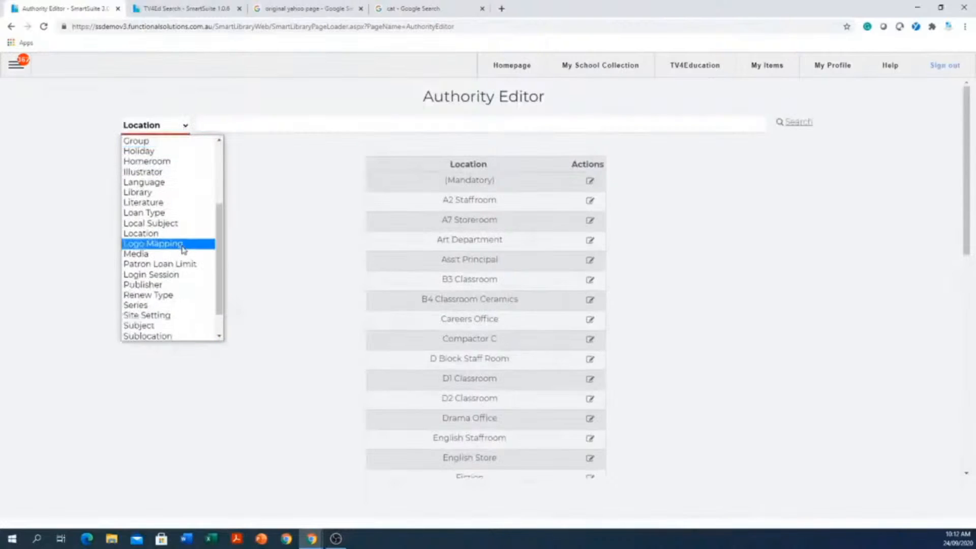
pyautogui.scroll(-1, 157, 330)
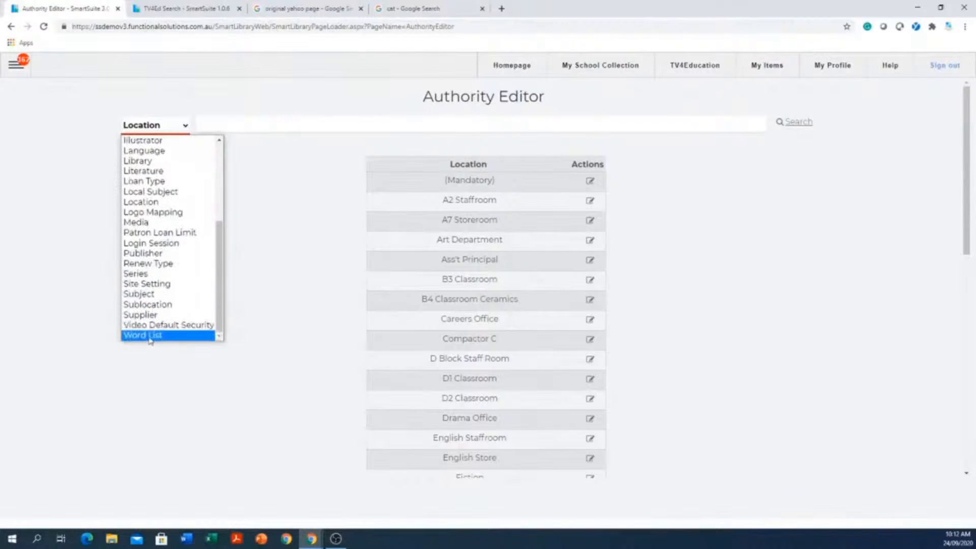
pyautogui.click(152, 307)
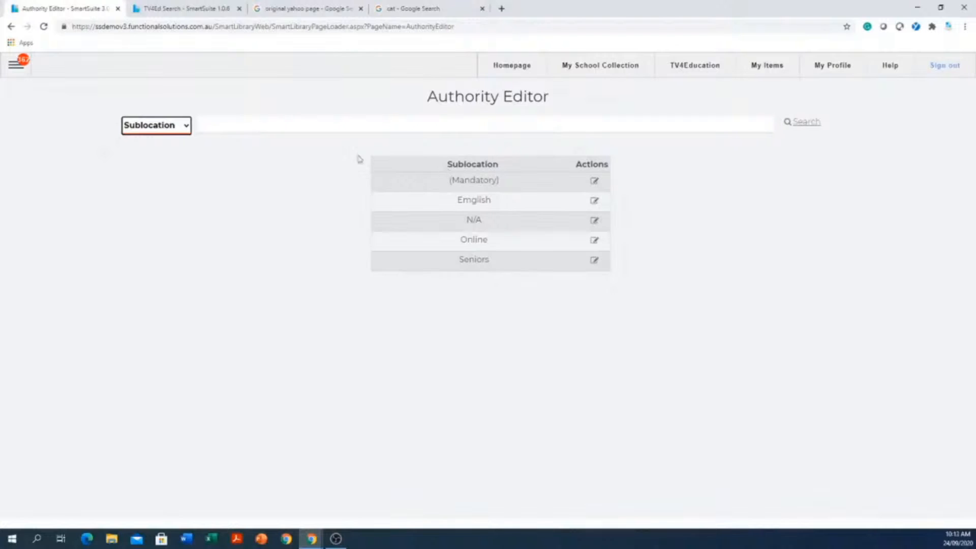
# - Switch the Authority Editor to Loan Type and add a new loan type named "term one"
pyautogui.click(187, 127)
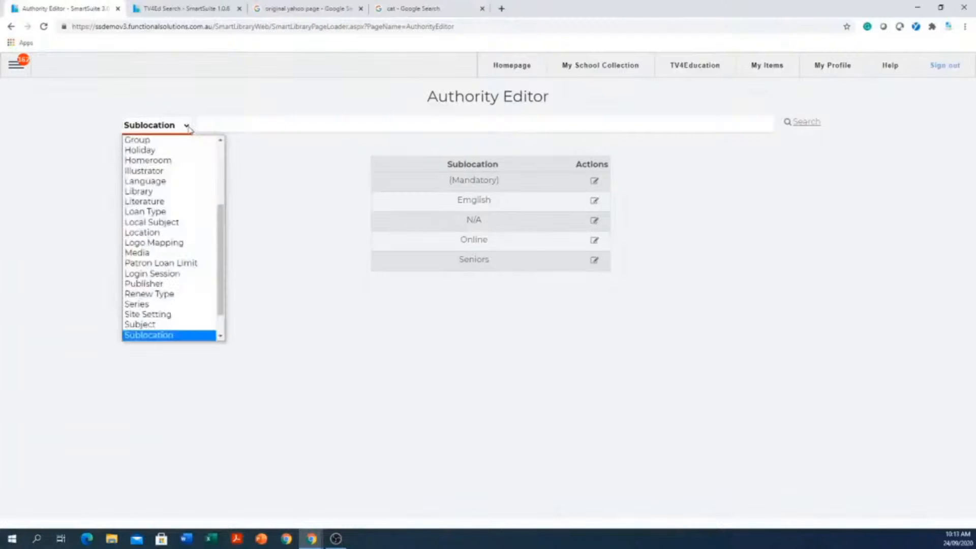
pyautogui.click(170, 212)
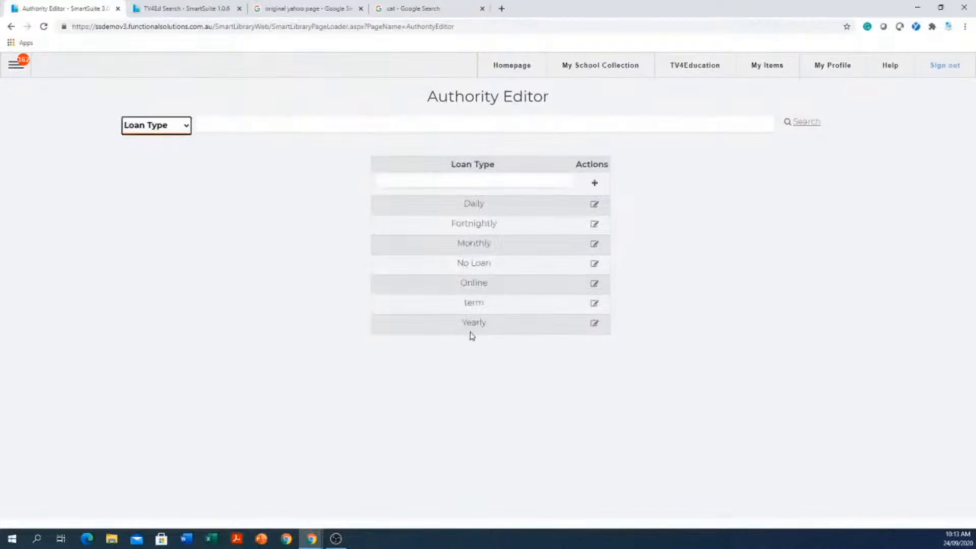
pyautogui.click(487, 185)
pyautogui.click(486, 183)
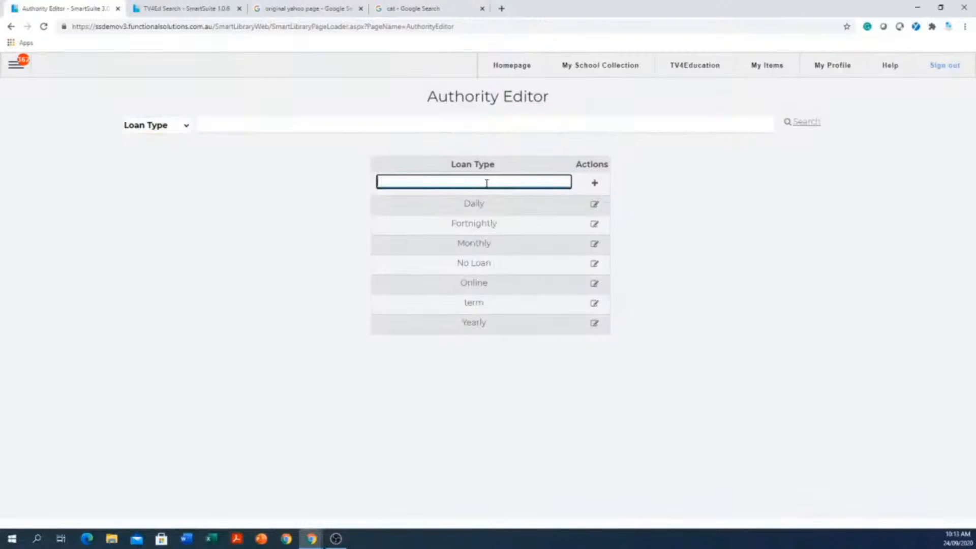
pyautogui.write('term one')
pyautogui.click(595, 185)
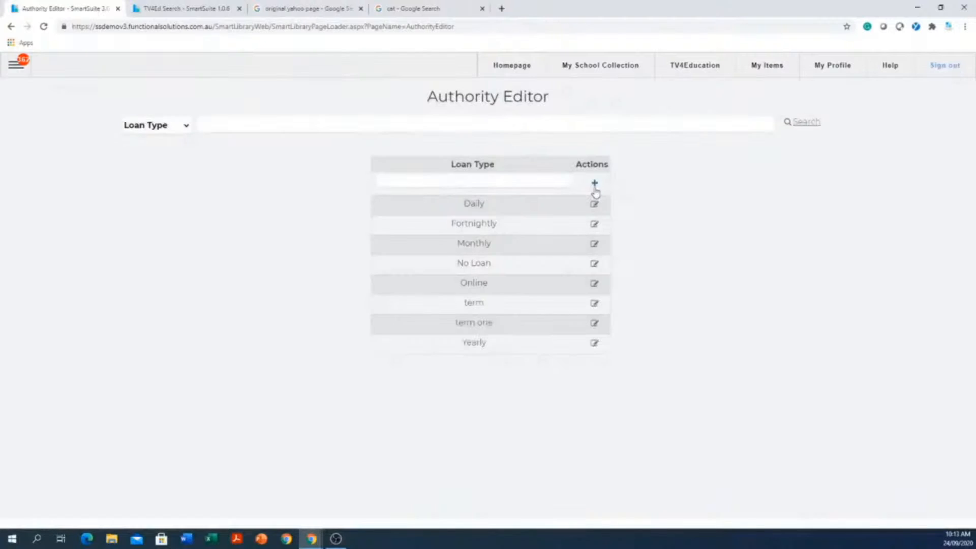
# - Open the term one loan type for editing and enter a loan period of 100
pyautogui.click(595, 324)
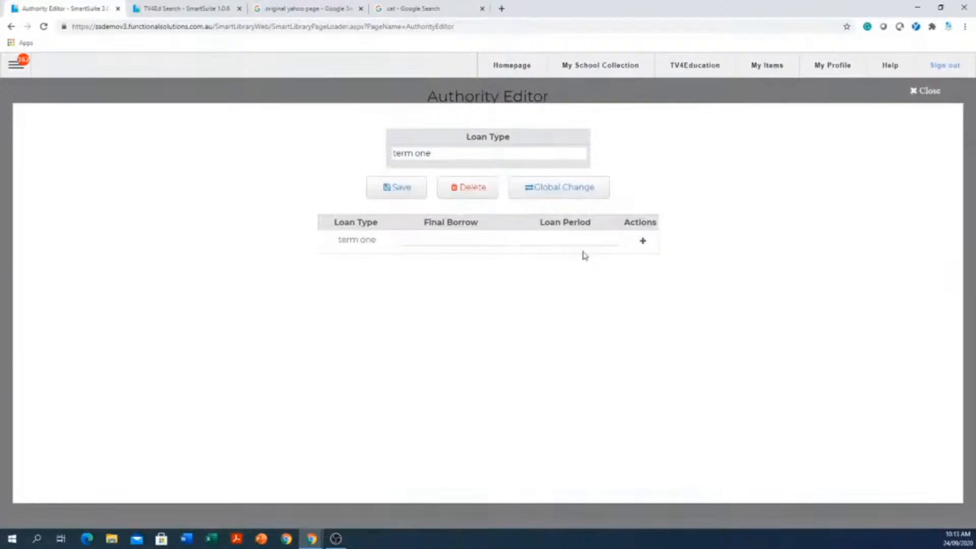
pyautogui.click(595, 240)
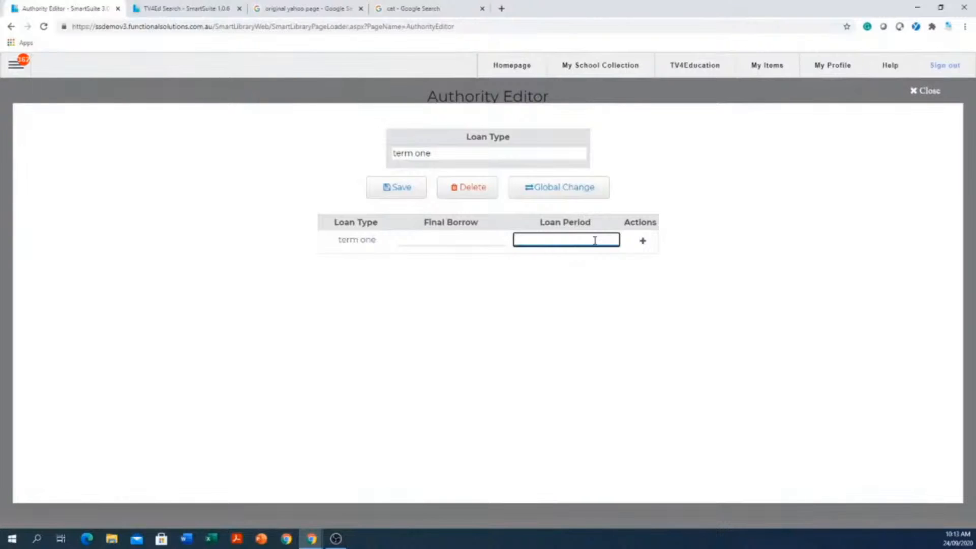
pyautogui.write('100')
# - Pick 17/03/2021 as term one's final borrow date, and close the record without saving
pyautogui.click(455, 239)
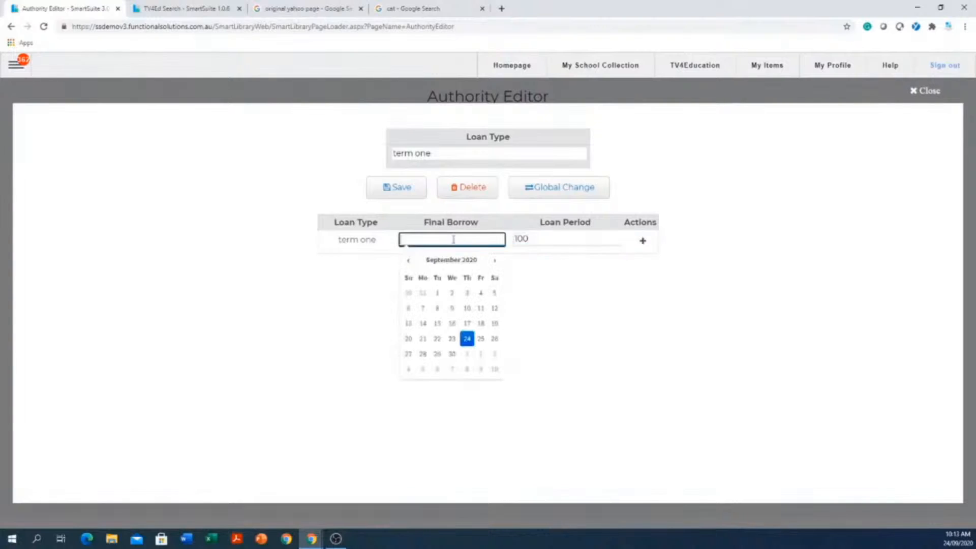
pyautogui.click(406, 262)
pyautogui.click(407, 262)
pyautogui.click(493, 261)
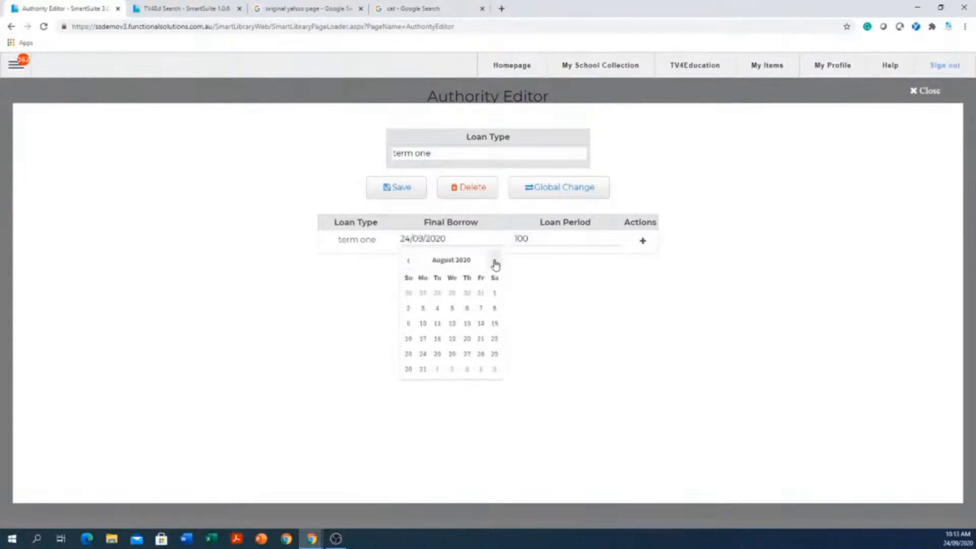
pyautogui.click(493, 262)
pyautogui.click(494, 261)
pyautogui.click(494, 262)
pyautogui.click(494, 262)
pyautogui.click(495, 261)
pyautogui.click(495, 261)
pyautogui.click(494, 261)
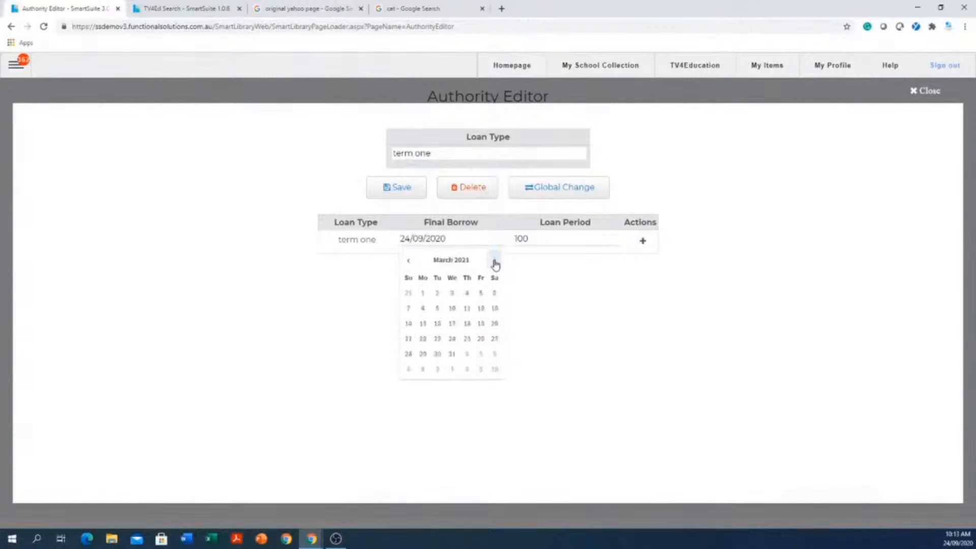
pyautogui.click(452, 324)
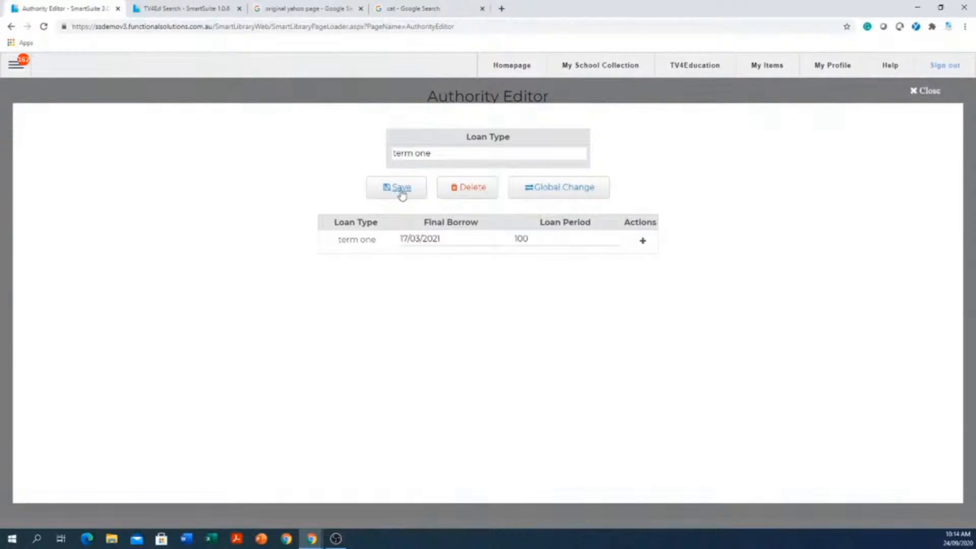
pyautogui.click(929, 90)
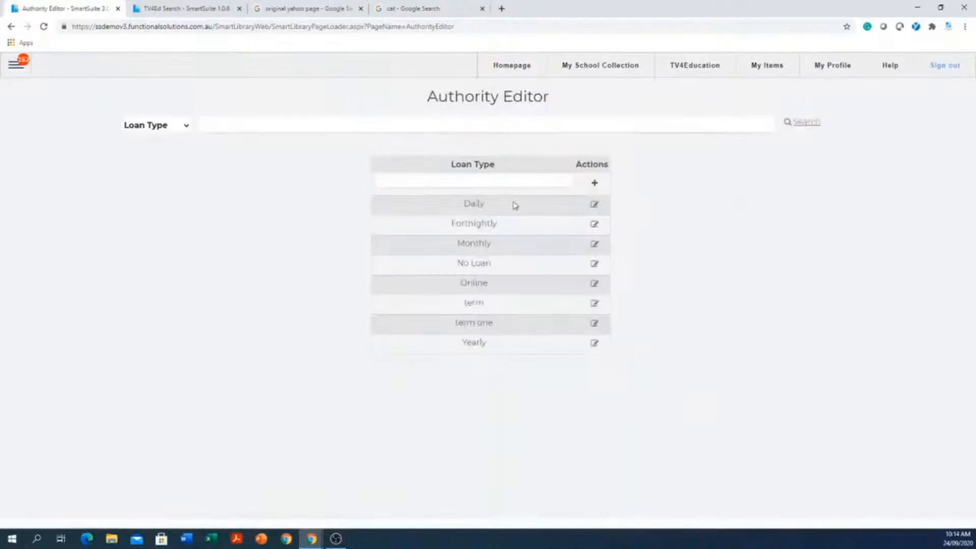
# - Switch to Renew Type, open the Fortnightly record's renew period row for editing, and close it without changes
pyautogui.click(186, 127)
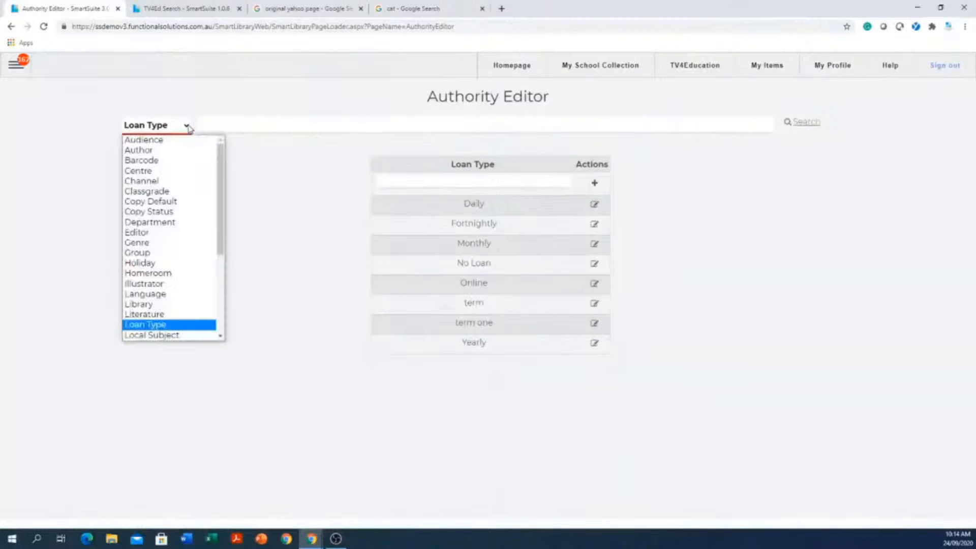
pyautogui.scroll(-3, 220, 265)
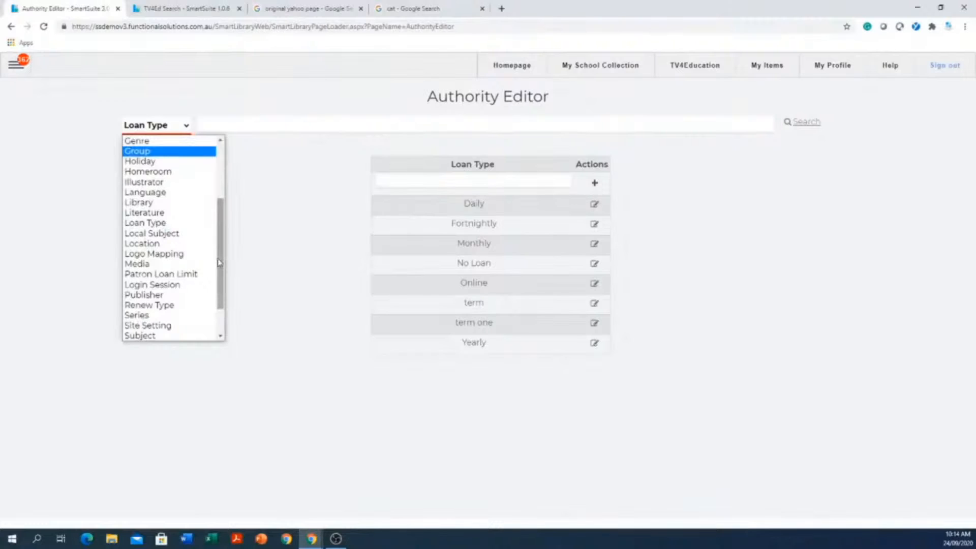
pyautogui.scroll(-1, 158, 243)
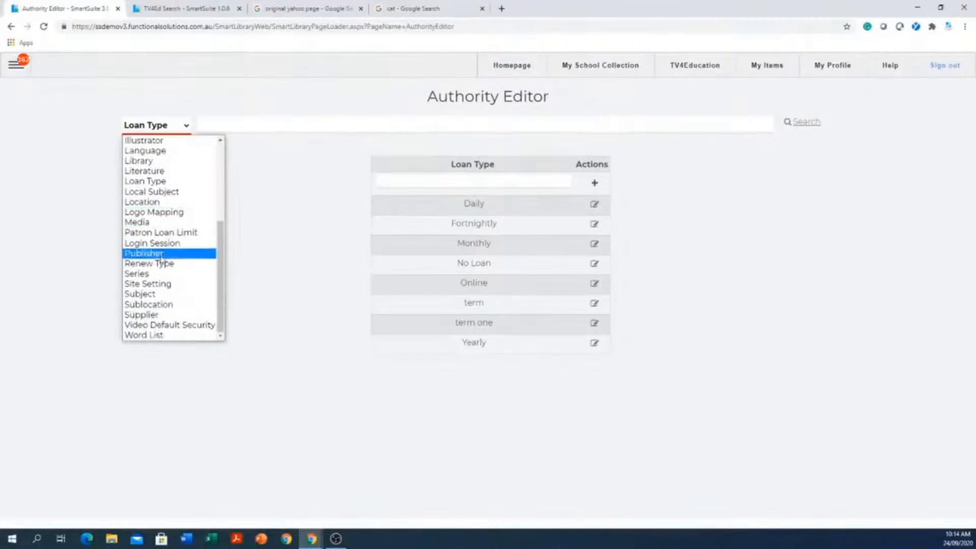
pyautogui.click(158, 264)
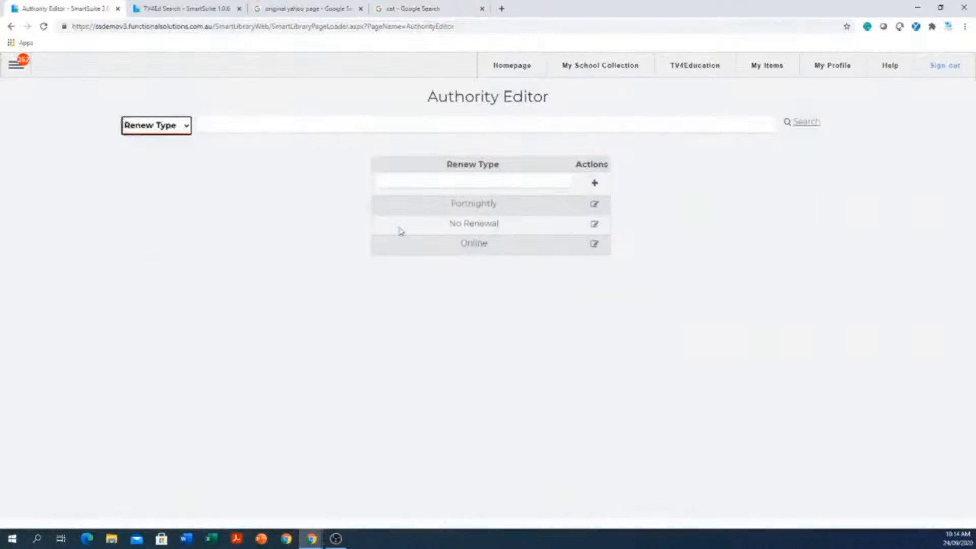
pyautogui.click(460, 183)
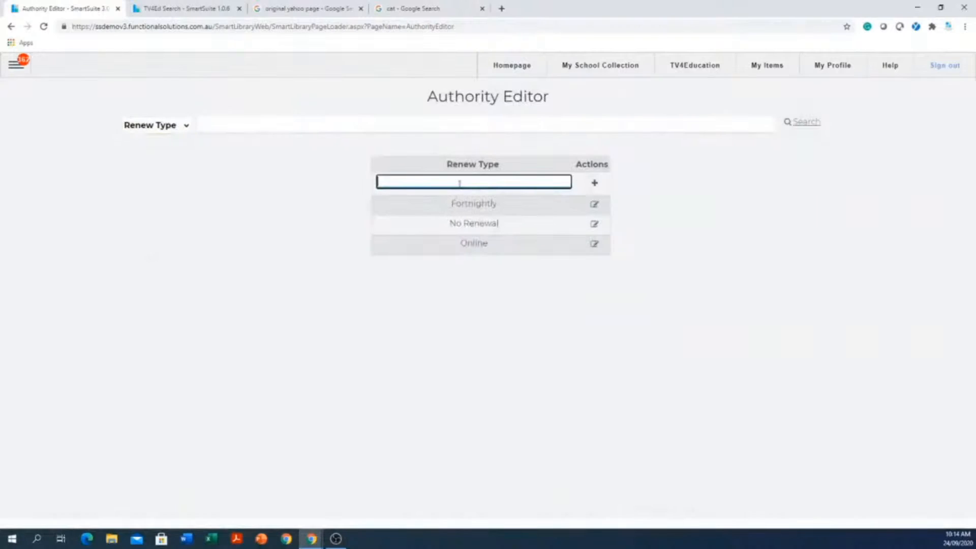
pyautogui.click(594, 205)
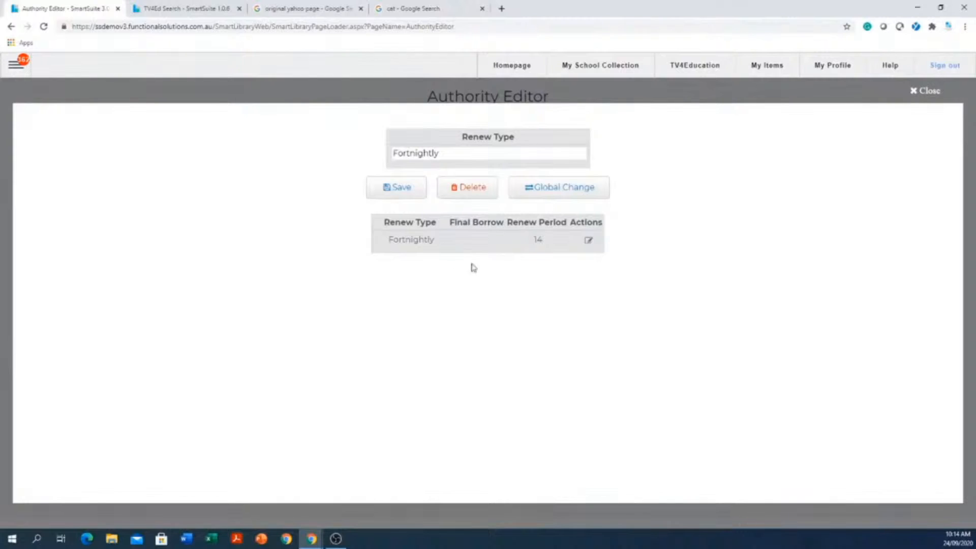
pyautogui.click(588, 242)
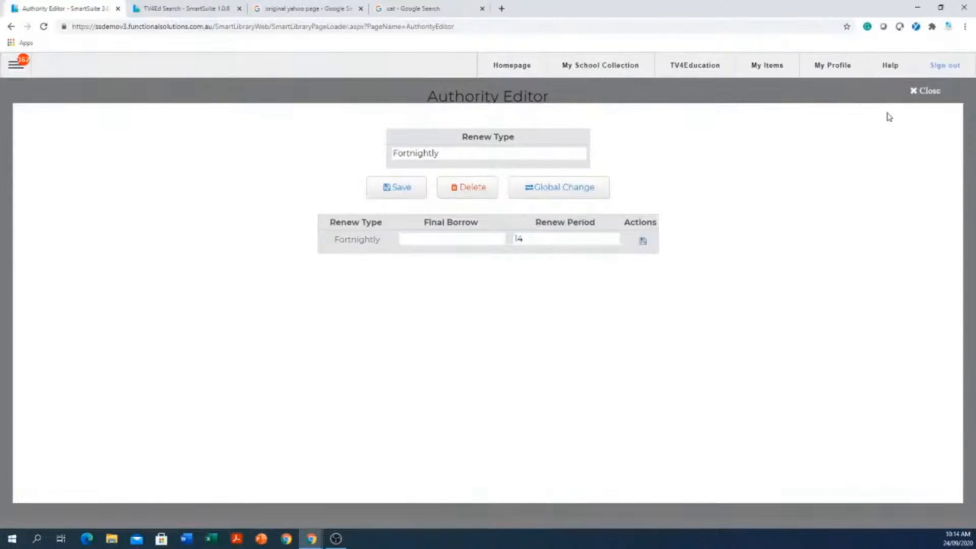
pyautogui.click(913, 93)
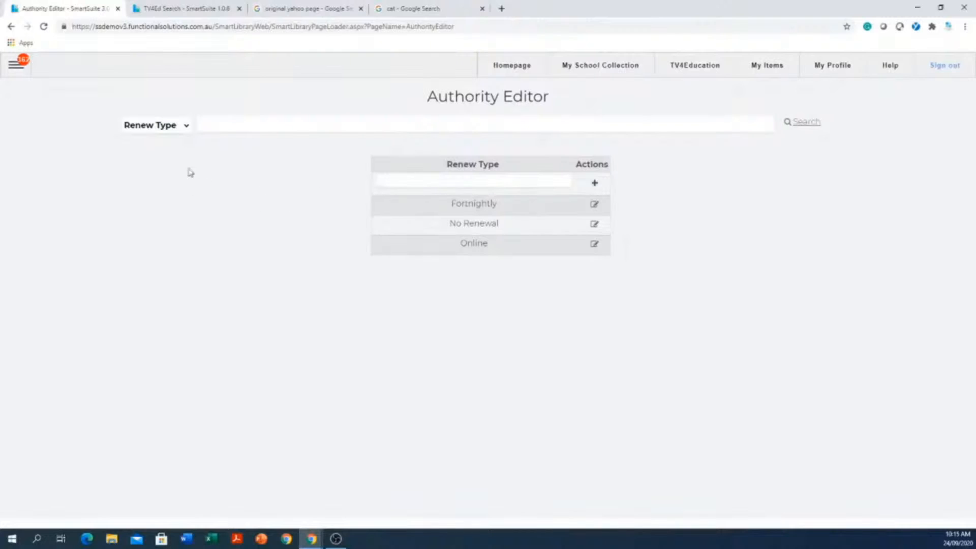
# - Switch the Authority Editor to Video Default Security to view the security level for each classification
pyautogui.click(186, 126)
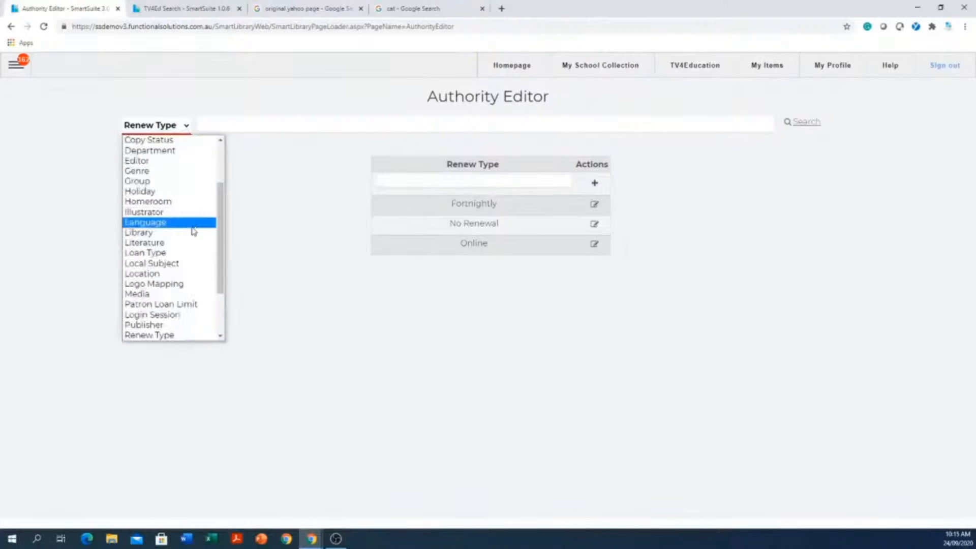
pyautogui.scroll(-3, 193, 231)
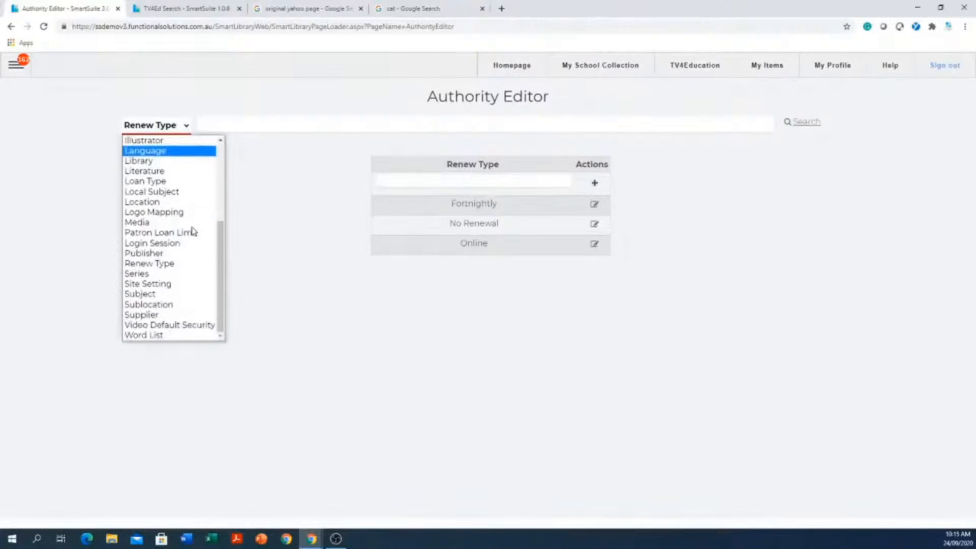
pyautogui.click(173, 325)
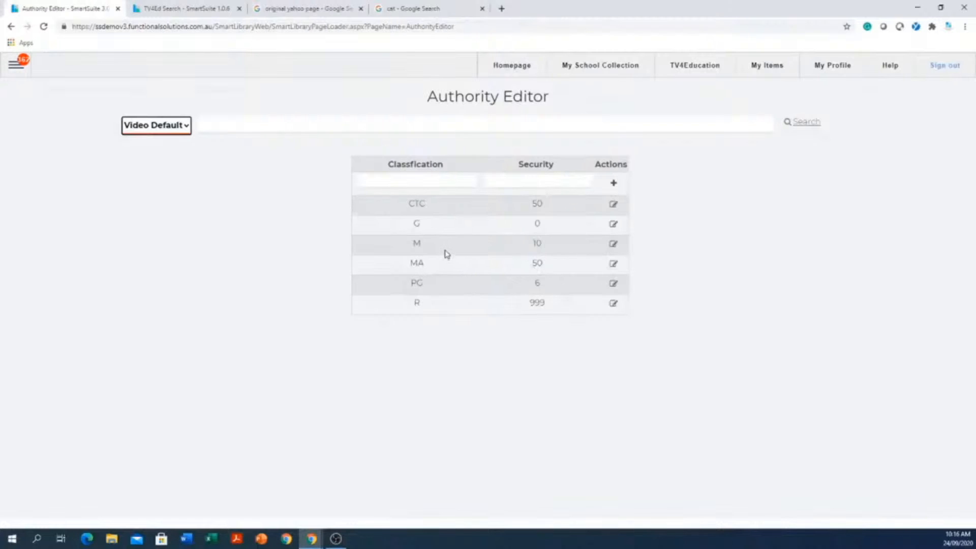
# - Set the video default security of classification M to 9, save it and close the record
pyautogui.click(614, 244)
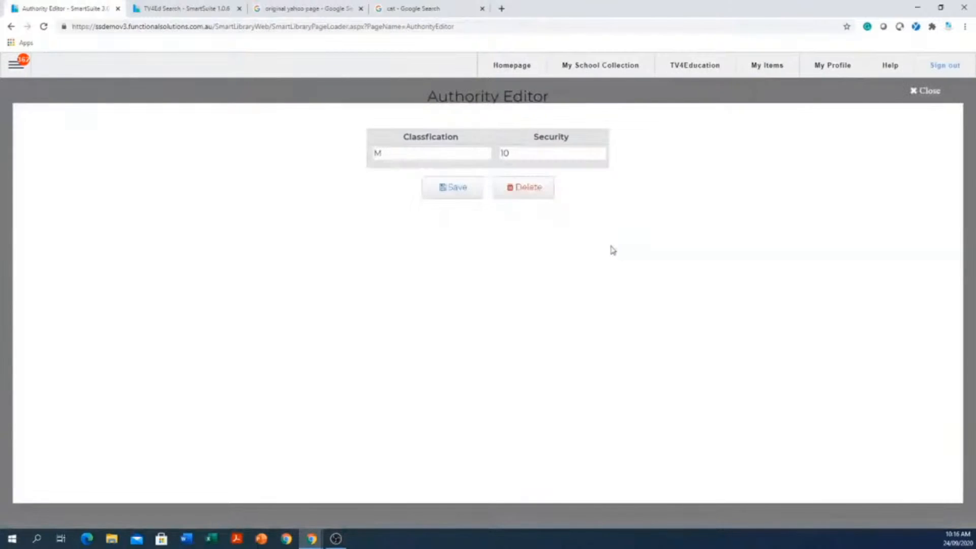
pyautogui.doubleClick(542, 153)
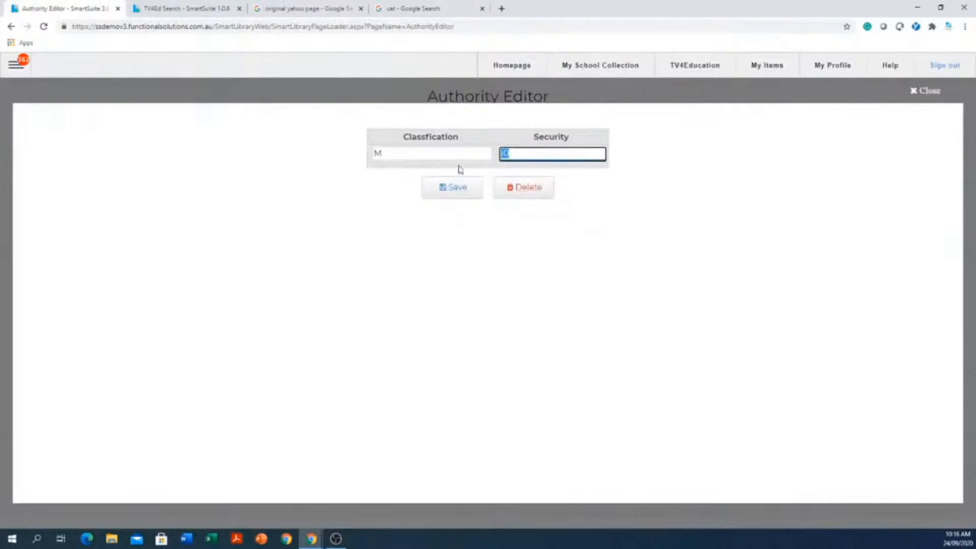
pyautogui.write('9')
pyautogui.click(456, 192)
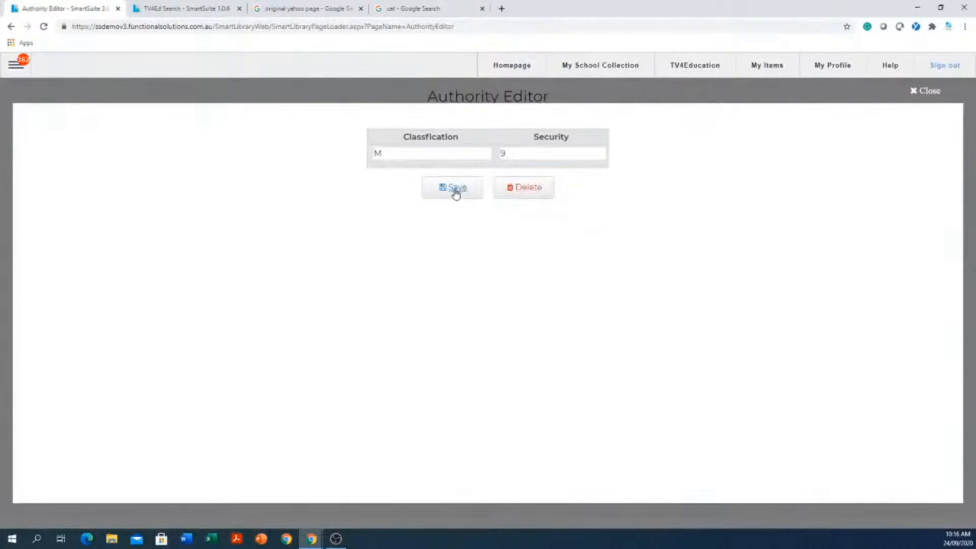
pyautogui.click(927, 91)
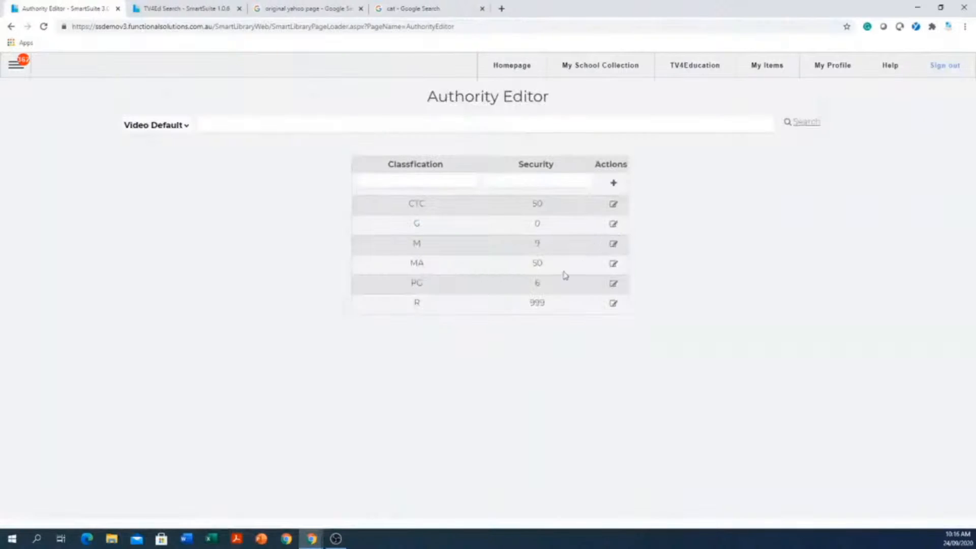
# - Set the video default security of classification MA to 12, save it and close the record
pyautogui.click(614, 264)
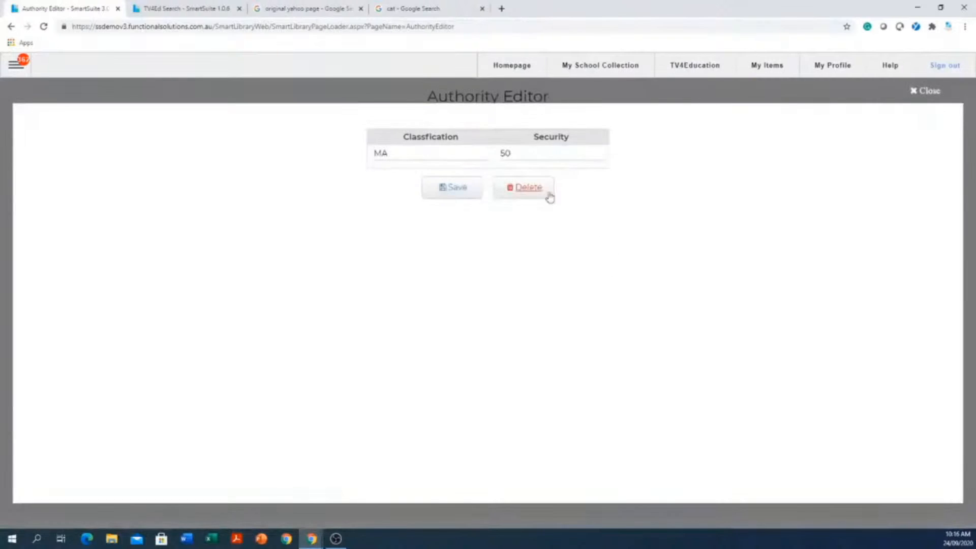
pyautogui.click(558, 155)
pyautogui.moveTo(558, 154); pyautogui.dragTo(463, 162)
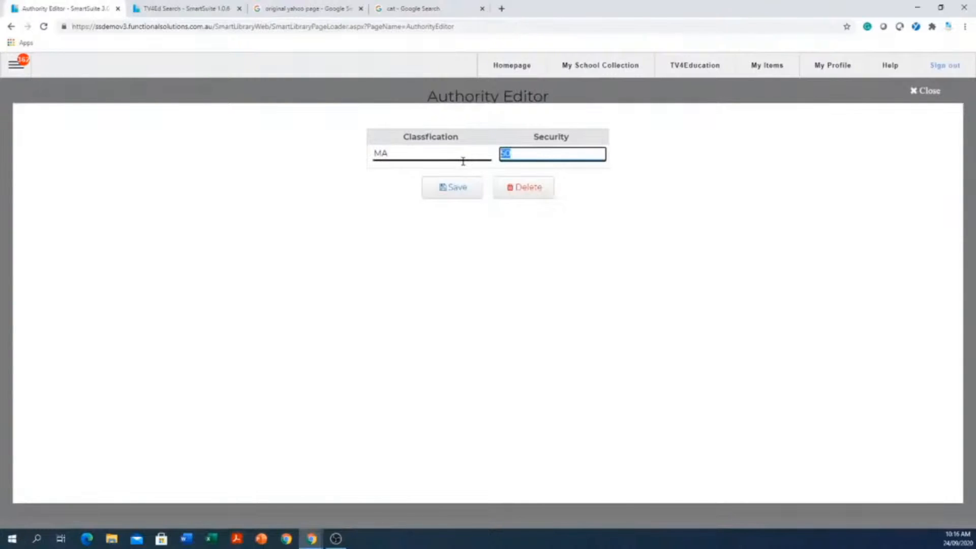
pyautogui.write('12')
pyautogui.click(457, 191)
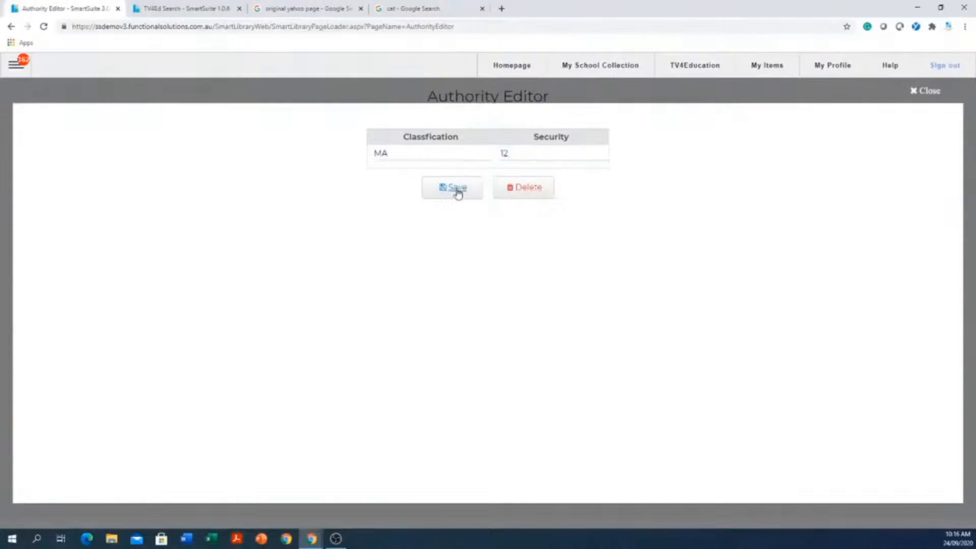
pyautogui.click(924, 92)
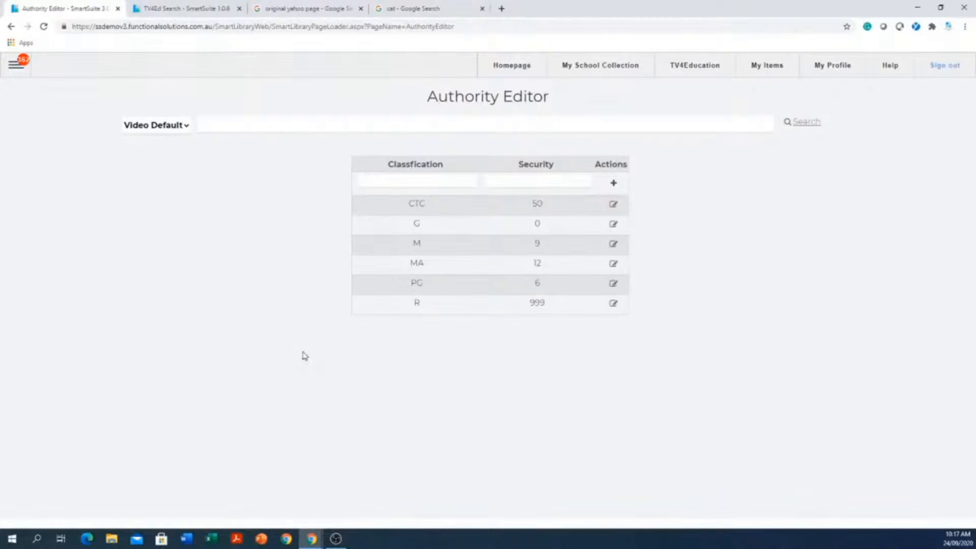
# - Go to the Global Catalogue and open its Z3950 database configuration
pyautogui.click(15, 64)
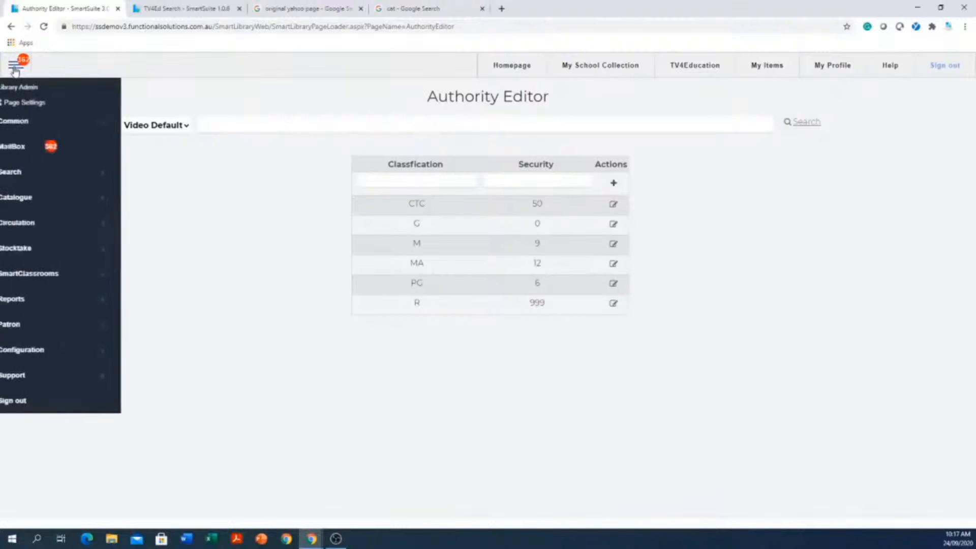
pyautogui.click(23, 202)
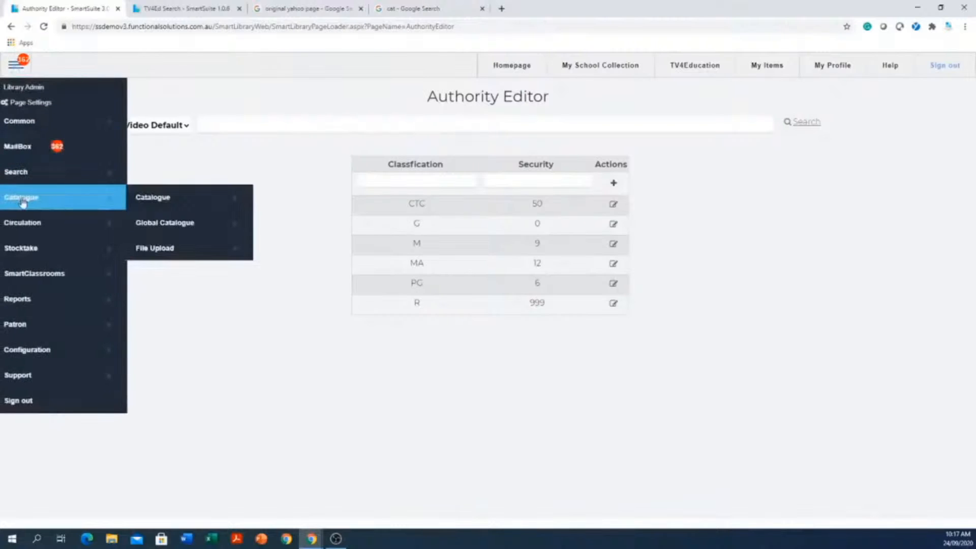
pyautogui.click(196, 228)
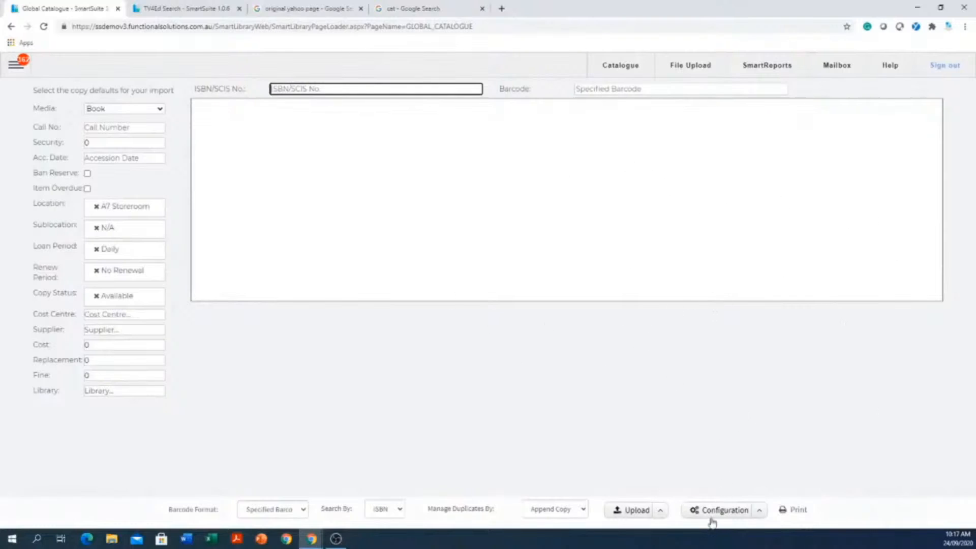
pyautogui.click(761, 512)
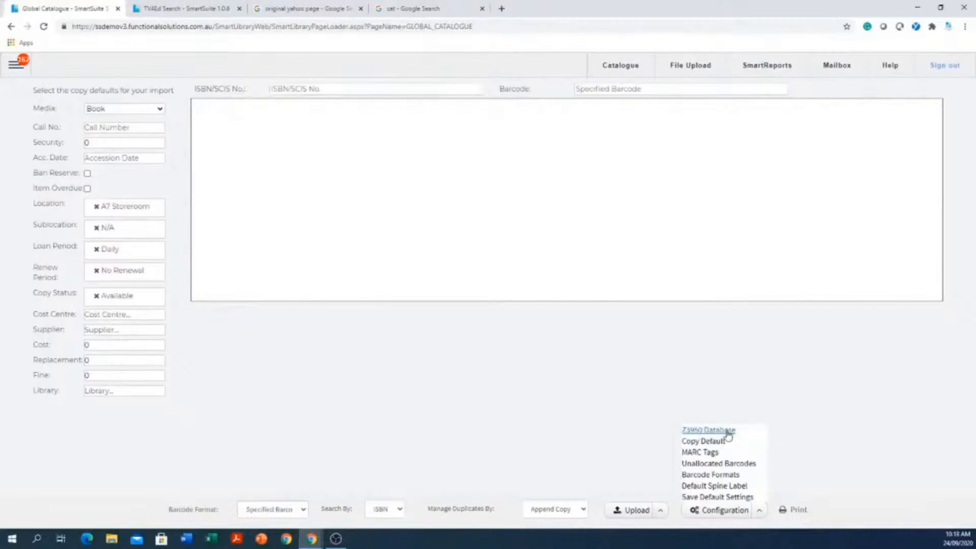
pyautogui.click(727, 431)
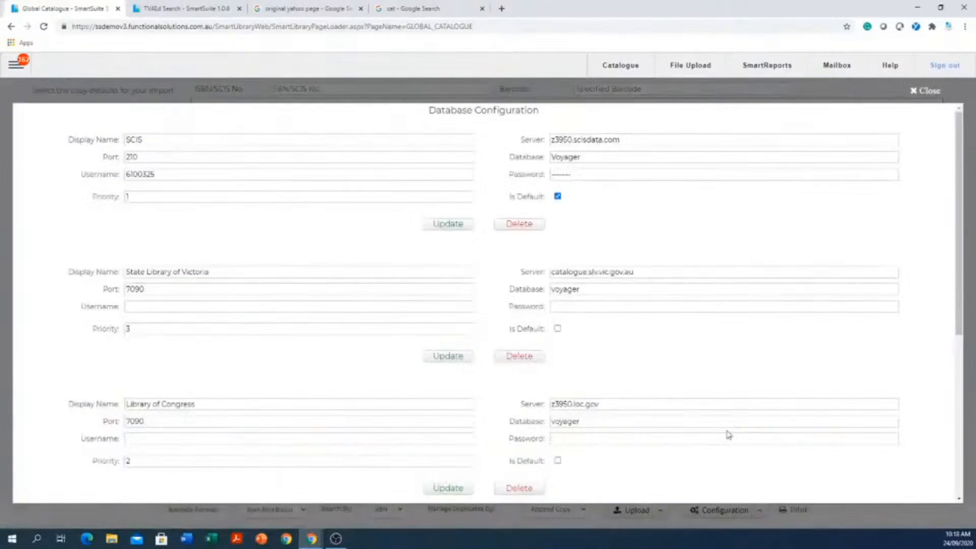
# - Review the SCIS connection's display name, port, username and password fields, and close the database configuration
pyautogui.click(276, 170)
pyautogui.click(224, 158)
pyautogui.click(138, 139)
pyautogui.click(174, 171)
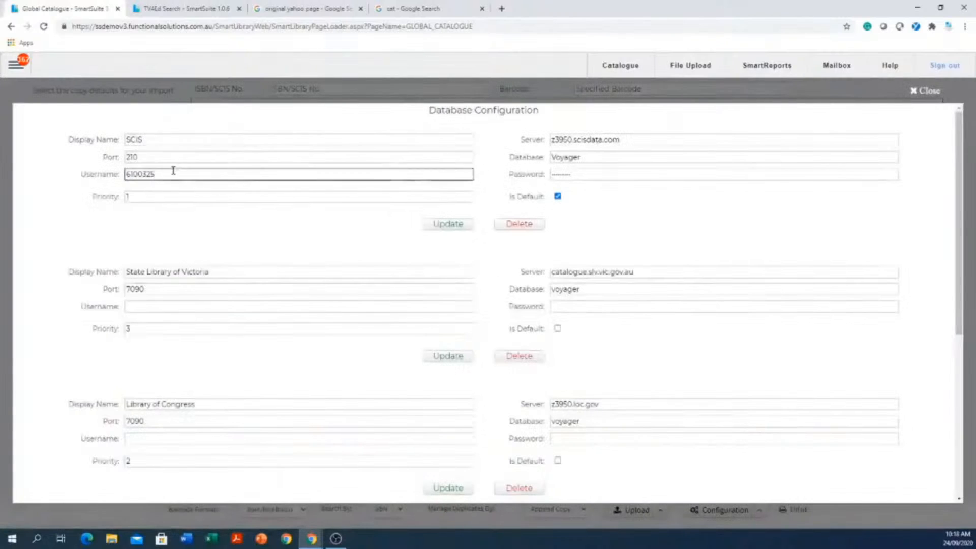
pyautogui.moveTo(179, 170); pyautogui.dragTo(89, 171)
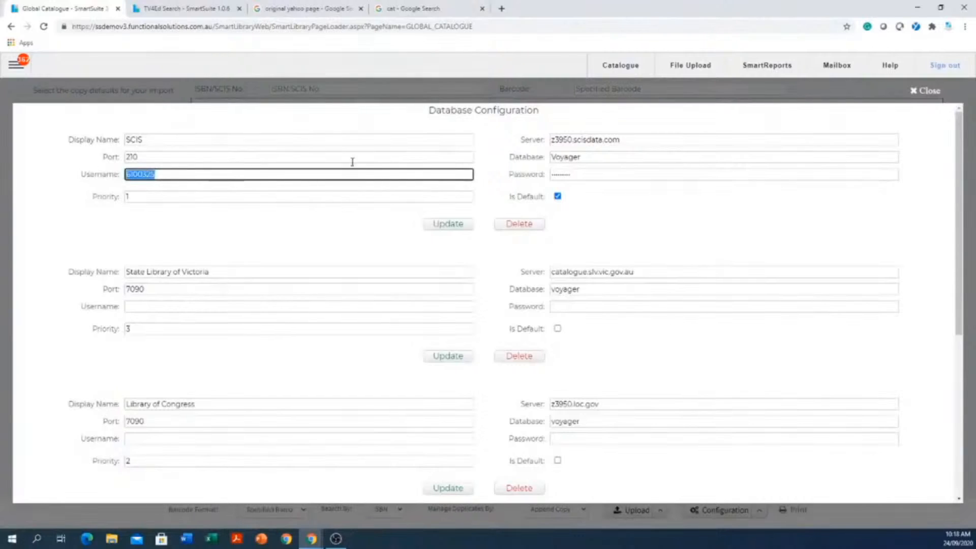
pyautogui.click(593, 174)
pyautogui.moveTo(593, 174); pyautogui.dragTo(521, 173)
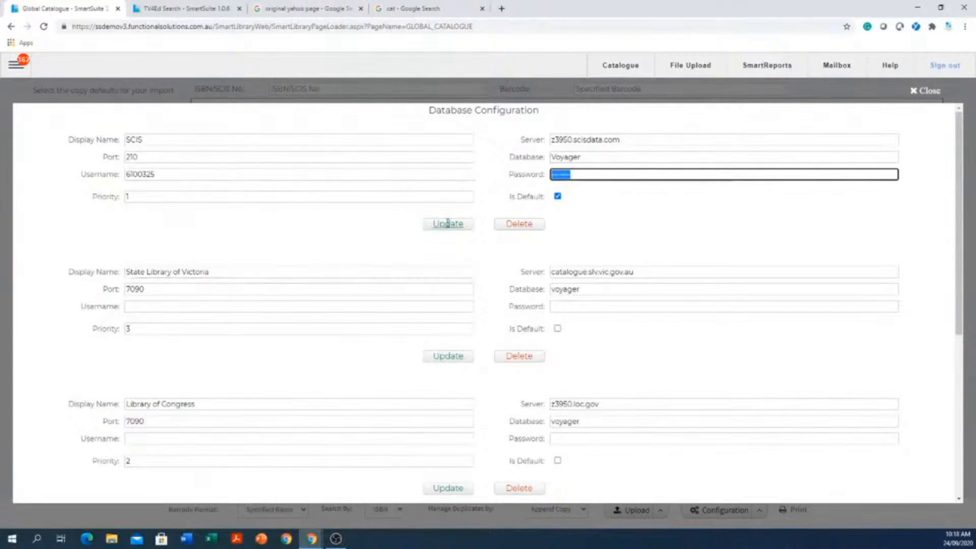
pyautogui.click(925, 90)
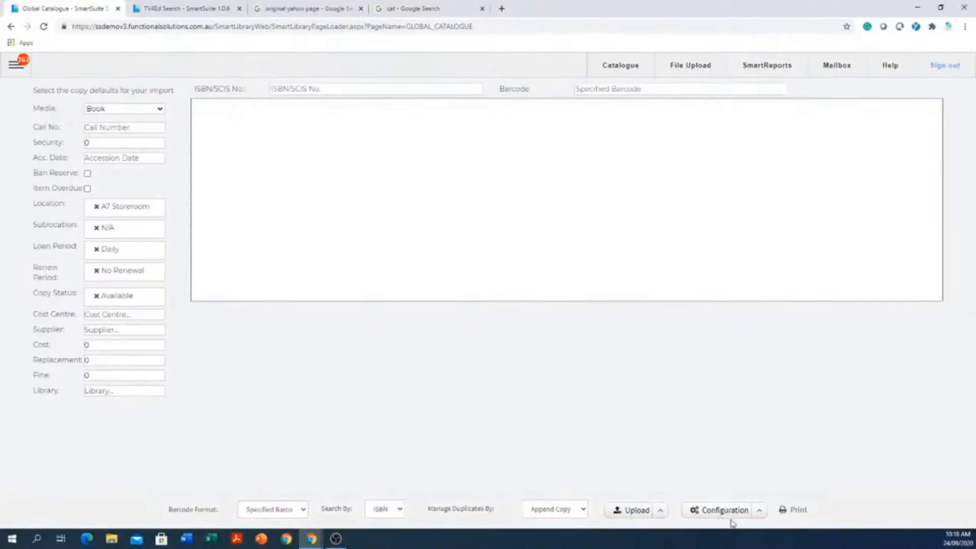
# - Choose Raeco 12603 as the Global Catalogue's default spine label report and save the setting
pyautogui.click(761, 511)
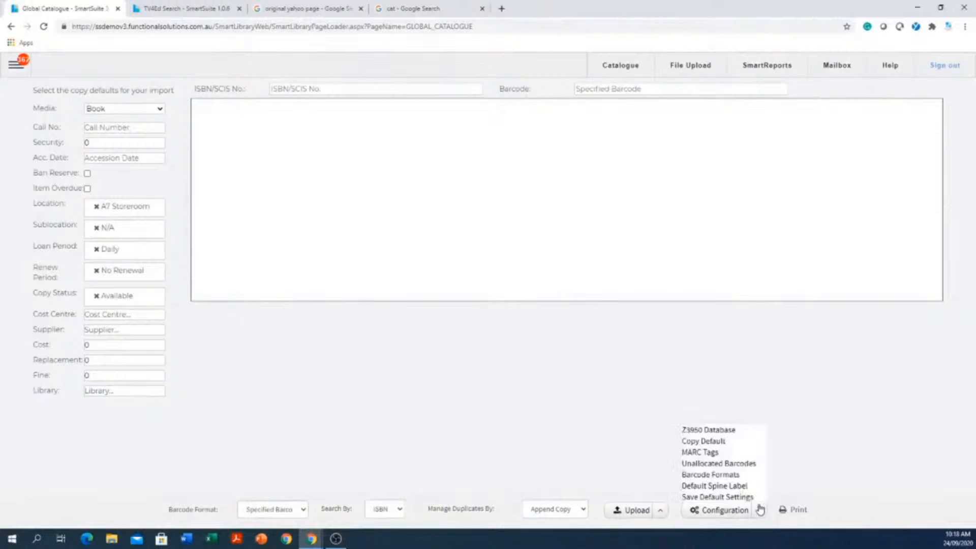
pyautogui.click(723, 487)
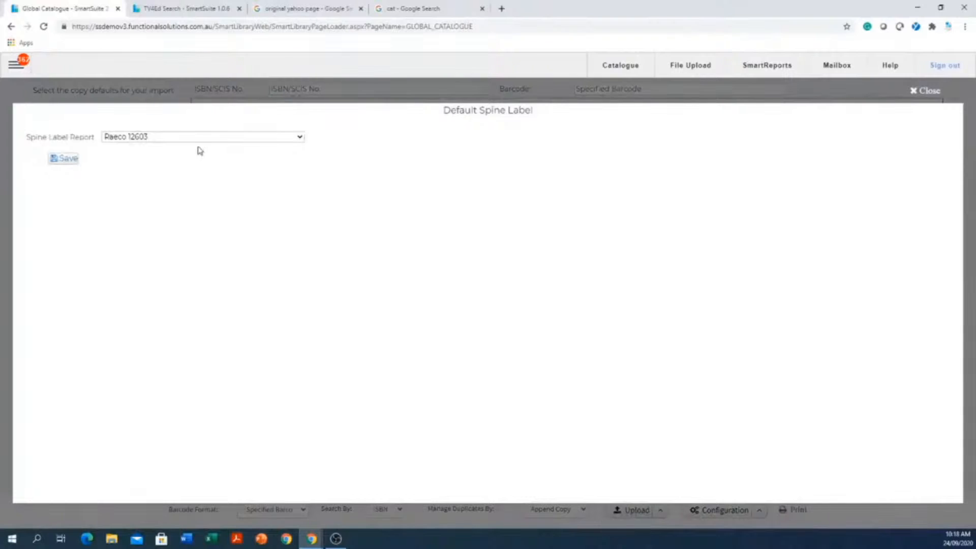
pyautogui.click(156, 138)
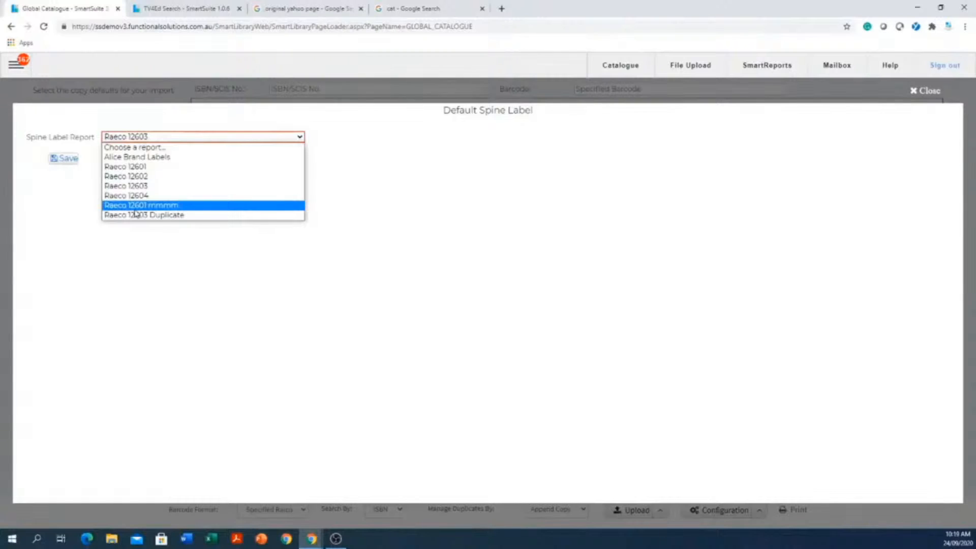
pyautogui.click(139, 187)
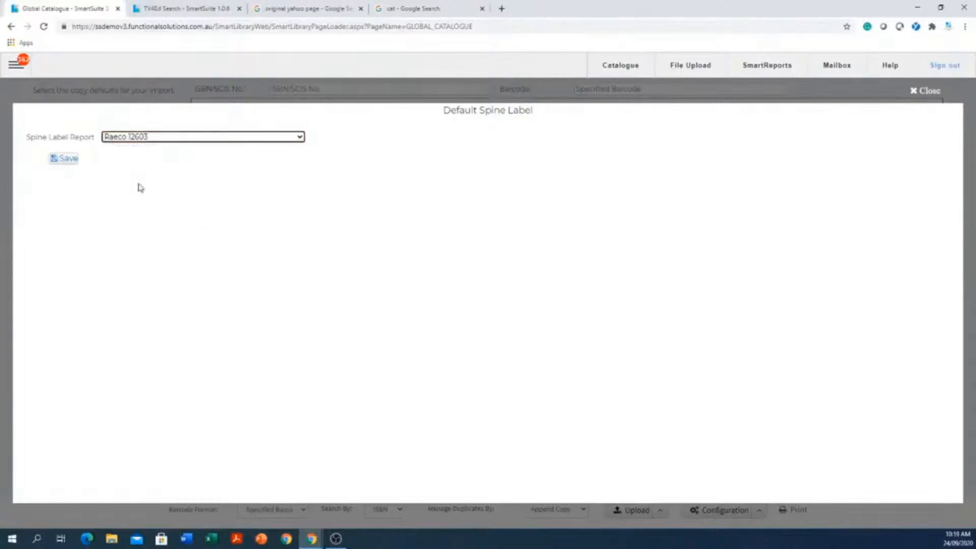
pyautogui.click(72, 161)
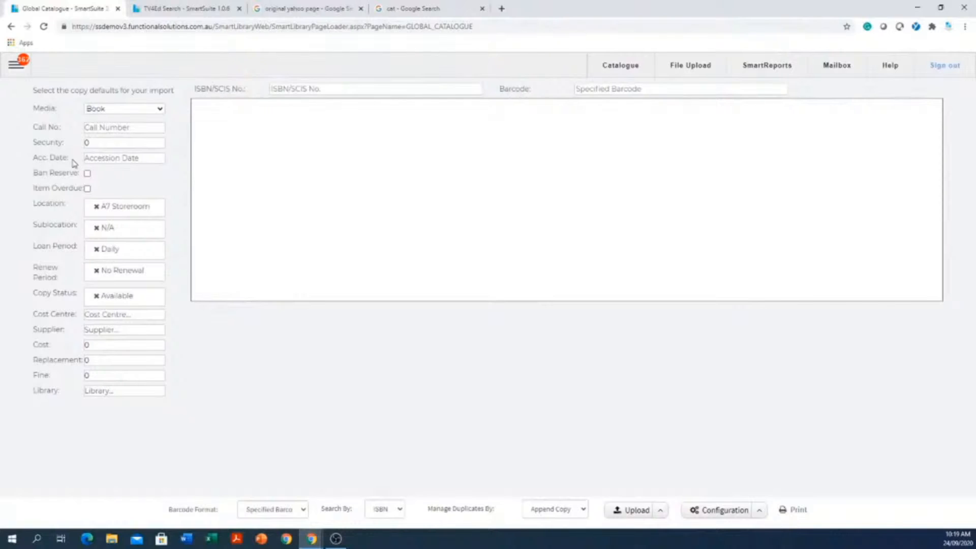
pyautogui.click(418, 89)
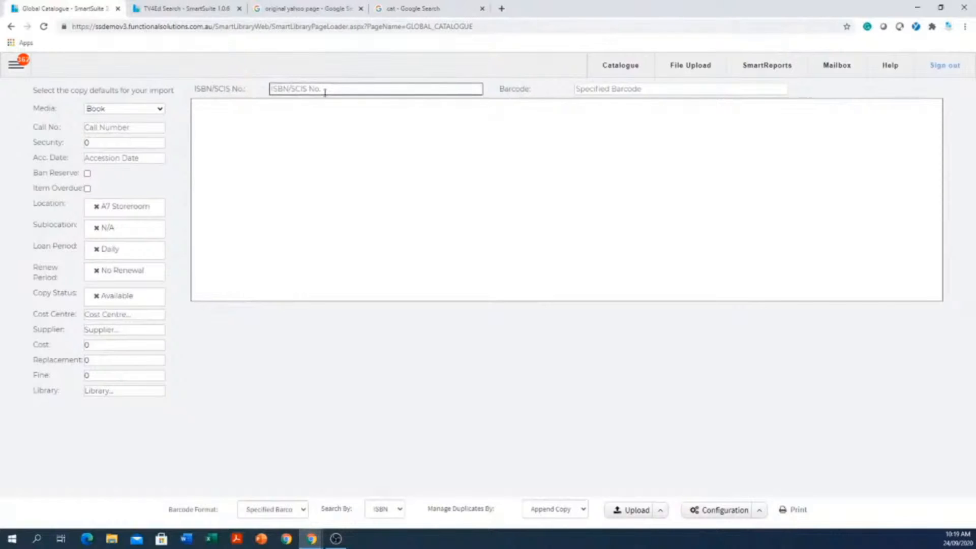
pyautogui.click(296, 90)
pyautogui.click(639, 92)
pyautogui.click(398, 93)
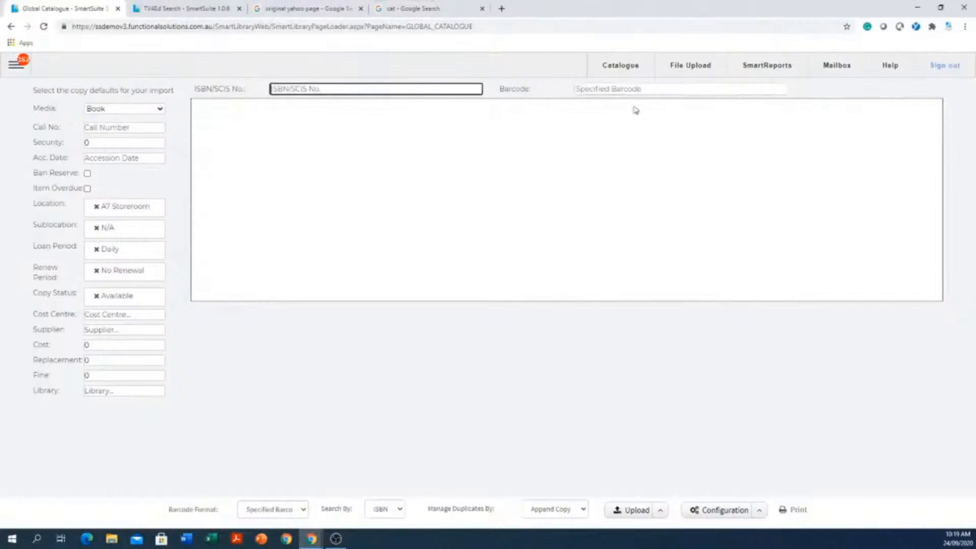
pyautogui.click(634, 91)
pyautogui.moveTo(487, 93); pyautogui.dragTo(453, 89)
pyautogui.click(640, 86)
pyautogui.click(473, 92)
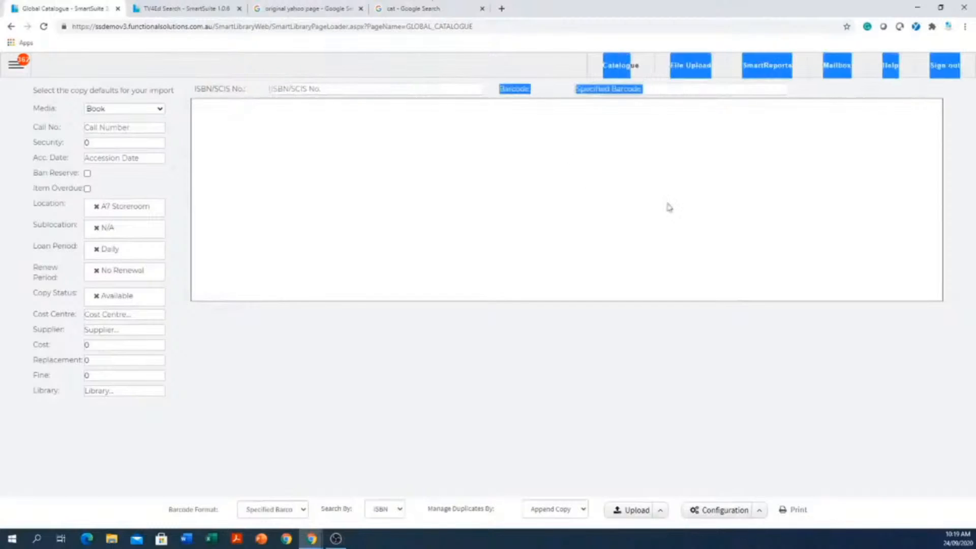
pyautogui.click(588, 388)
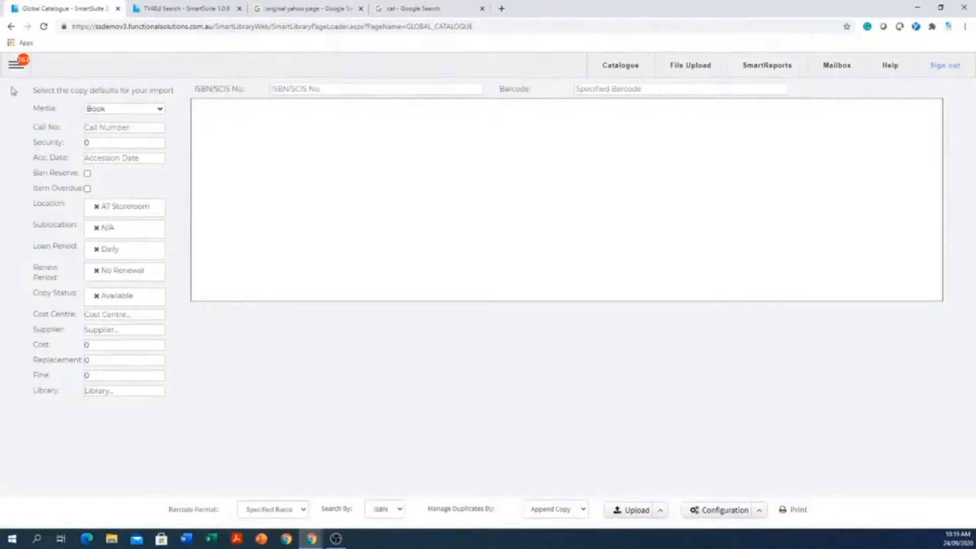
# - Open the School's Collection search page
pyautogui.click(19, 69)
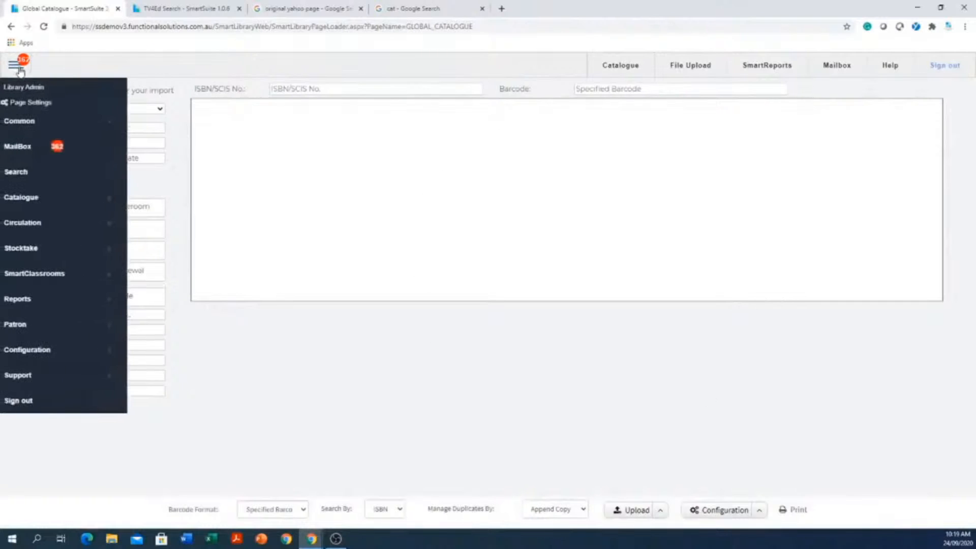
pyautogui.click(25, 176)
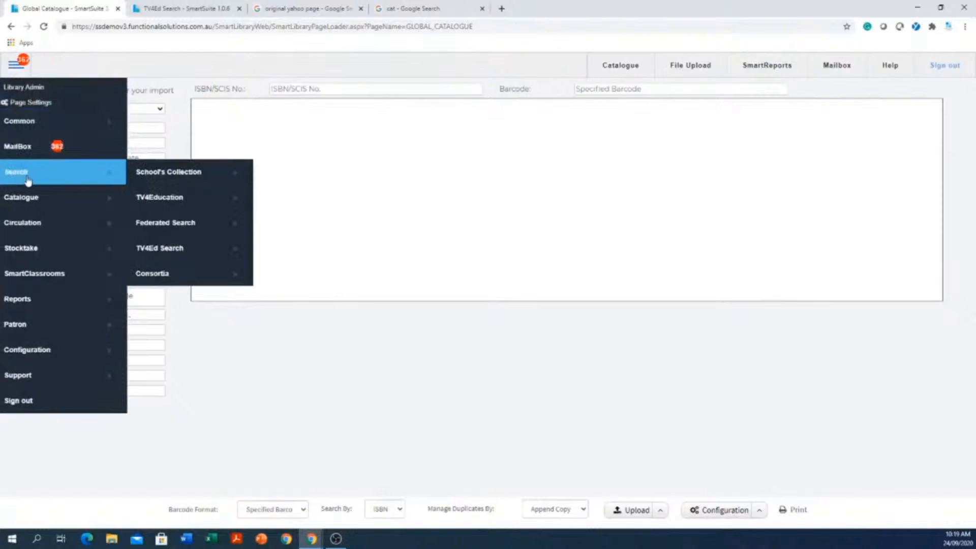
pyautogui.click(169, 178)
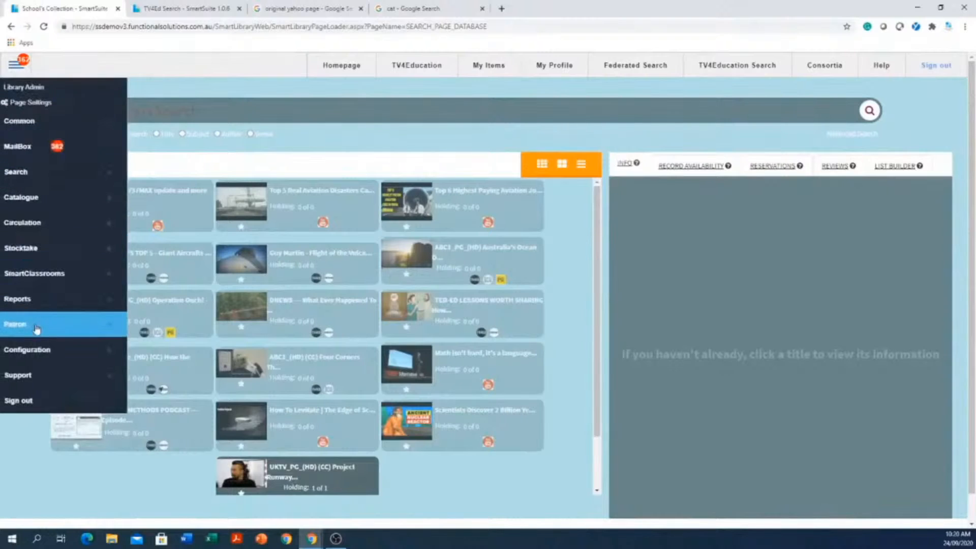
# - Open Patron Management and search all patron fields for entries containing the patron's surname
pyautogui.click(36, 329)
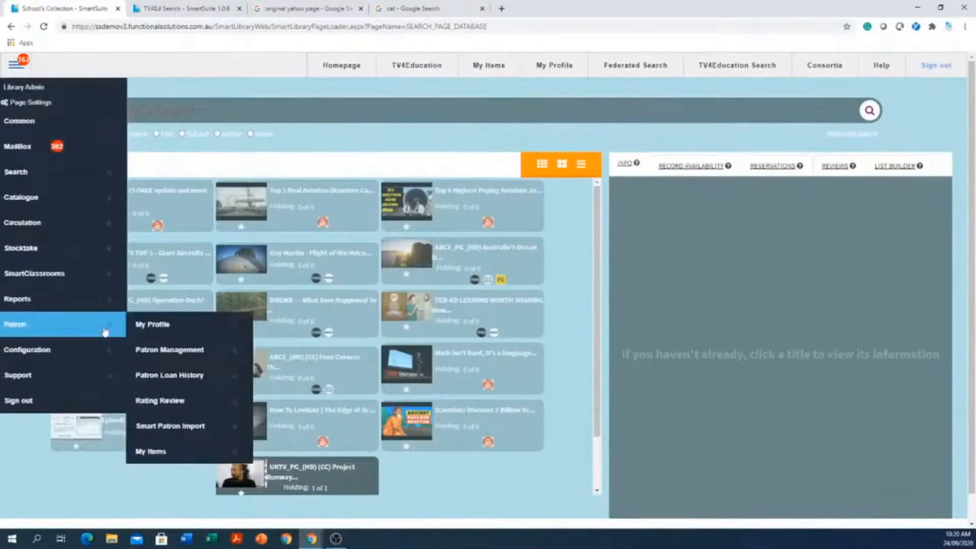
pyautogui.click(200, 356)
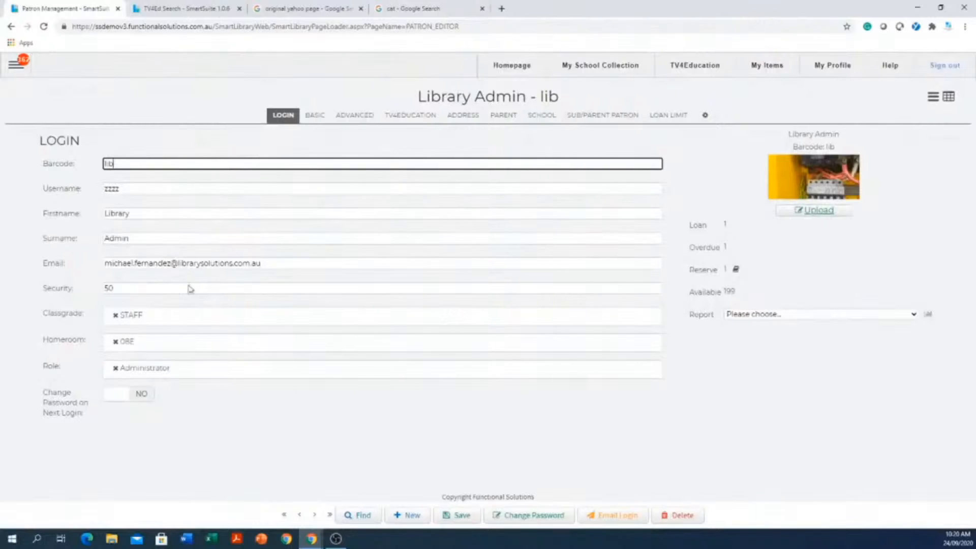
pyautogui.click(361, 516)
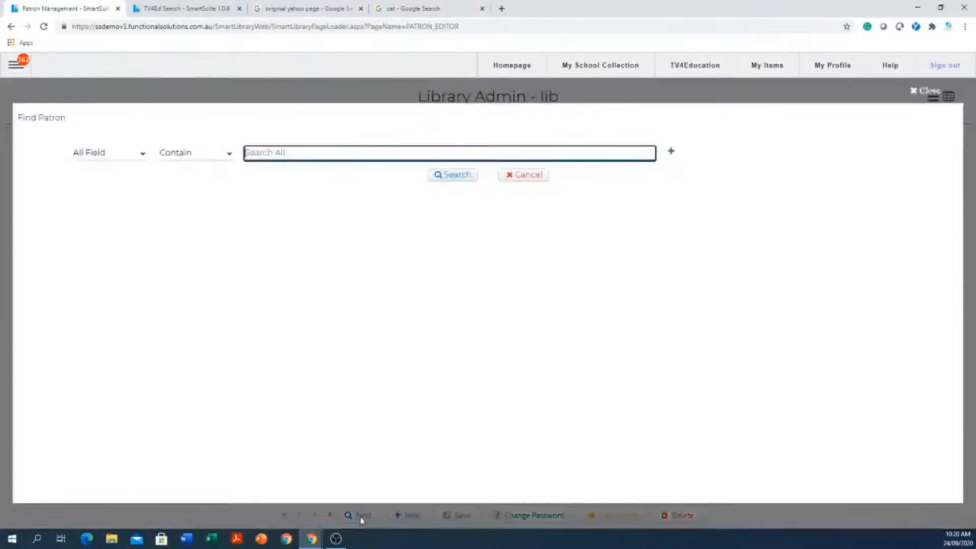
pyautogui.write('sml')
pyautogui.write('th')
pyautogui.press('Return')
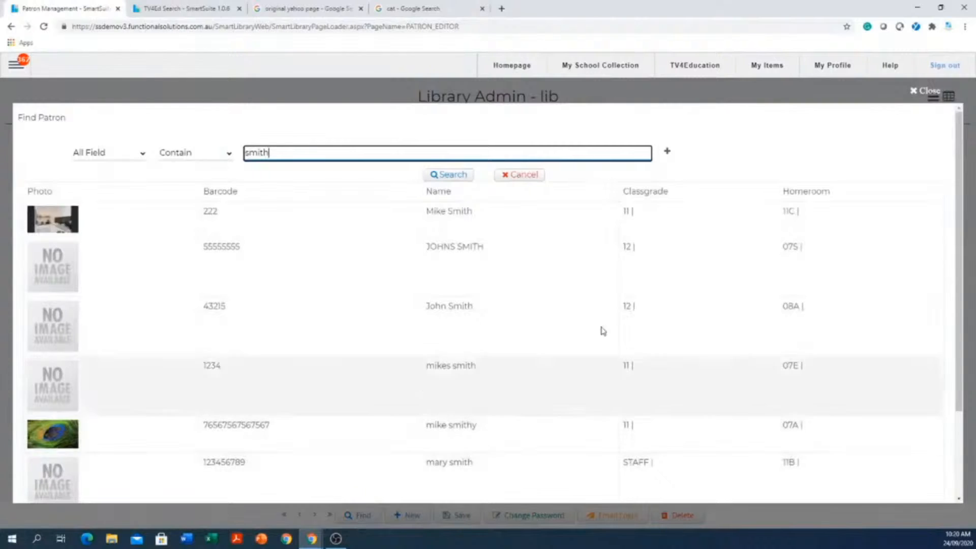
# - Open the homeroom 07S patron's record from the search results, request its deletion, and cancel the deletion
pyautogui.click(475, 250)
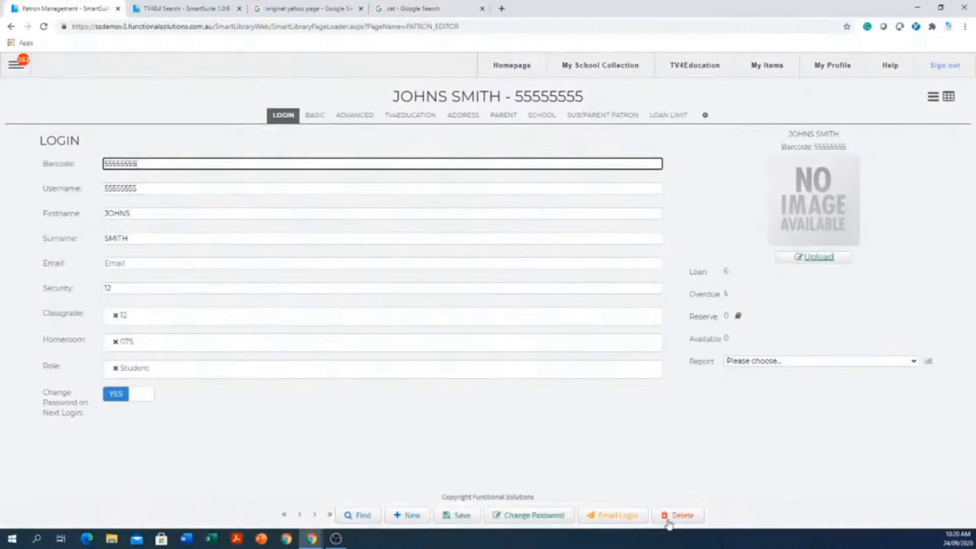
pyautogui.click(674, 516)
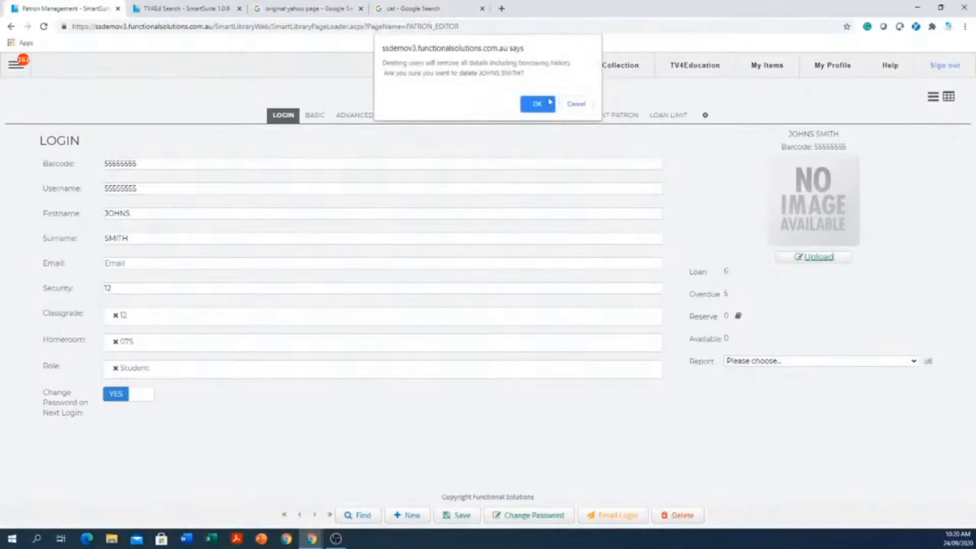
pyautogui.click(576, 103)
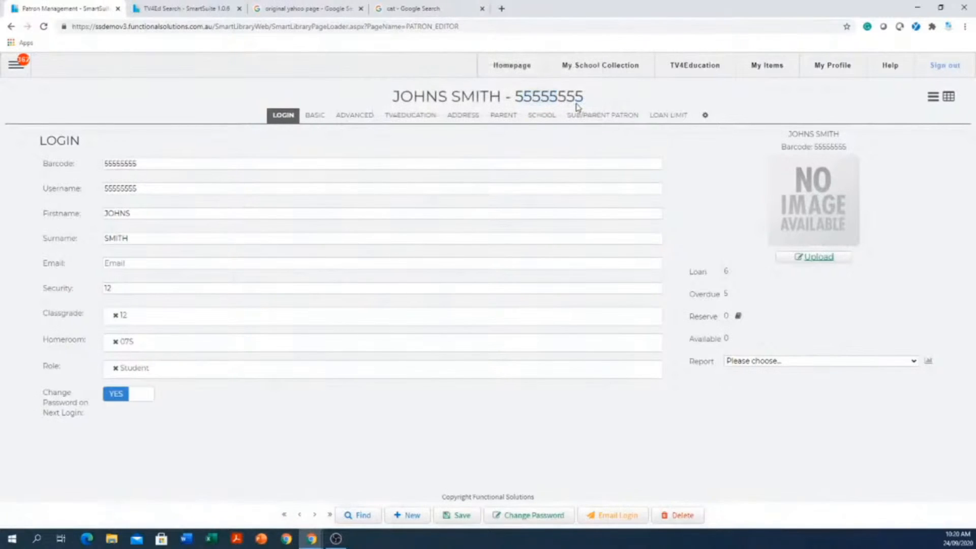
# - Move forward through the patron records to the staff member with the Librarian and Teacher roles
pyautogui.click(315, 515)
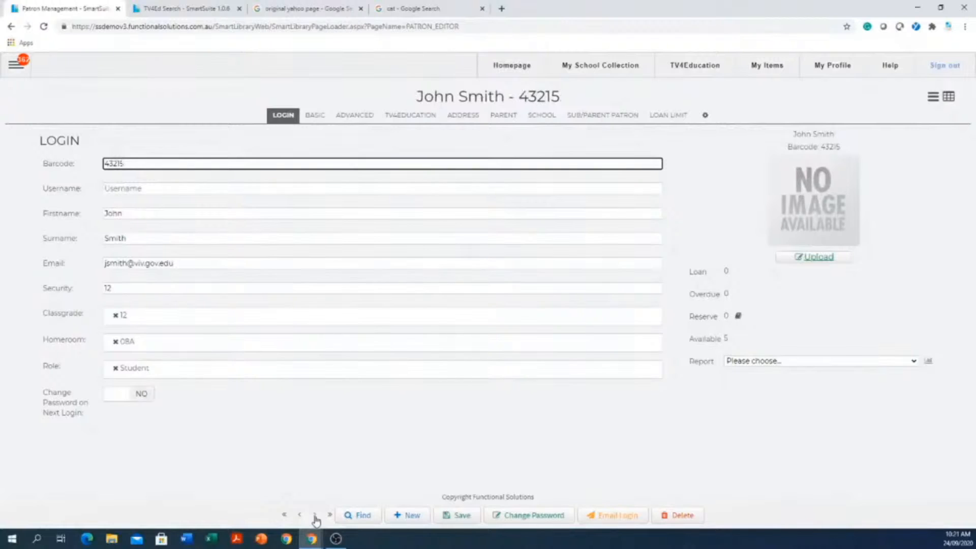
pyautogui.click(315, 515)
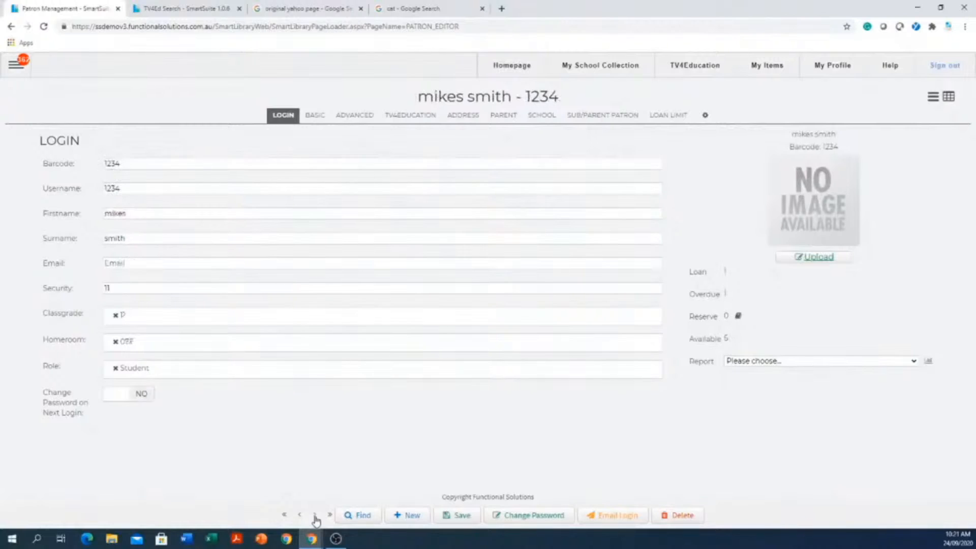
pyautogui.click(315, 515)
pyautogui.click(315, 515)
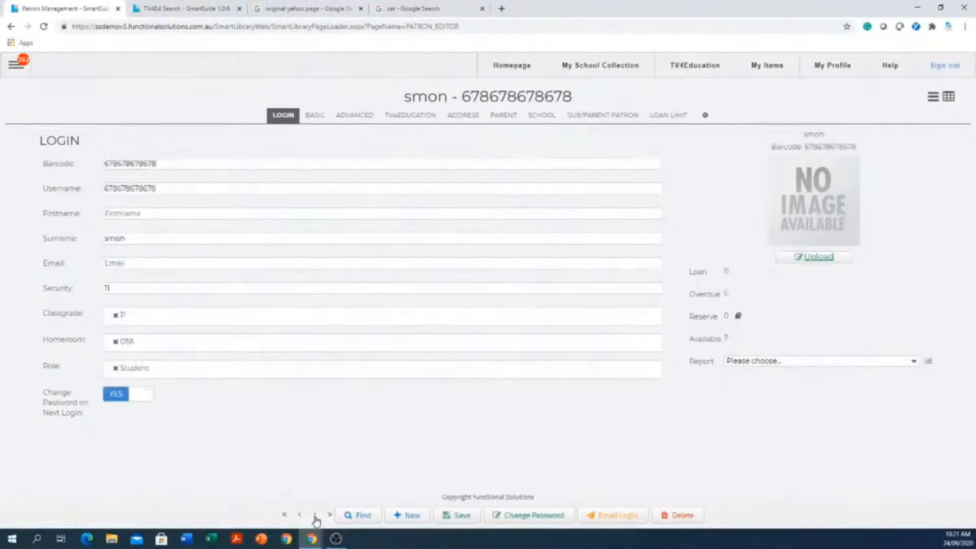
pyautogui.click(314, 515)
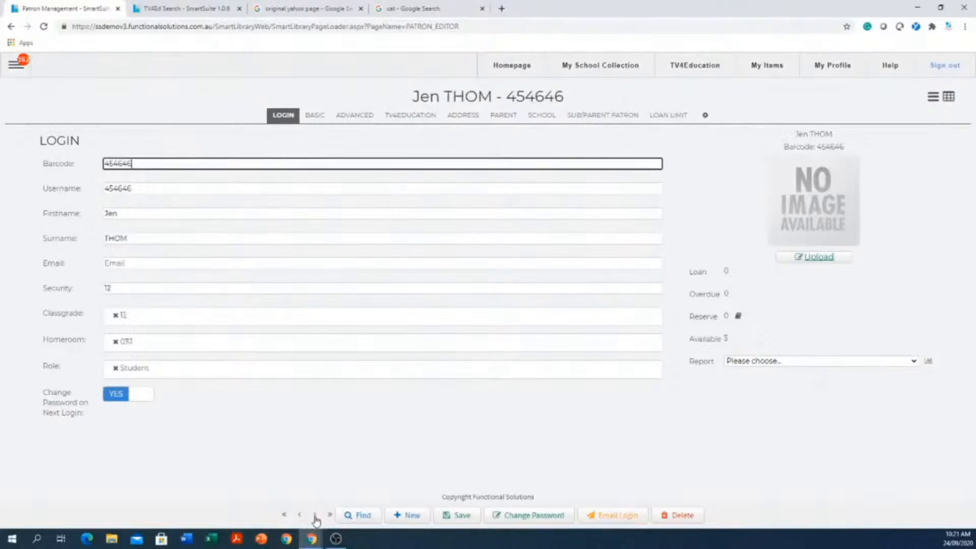
pyautogui.click(314, 515)
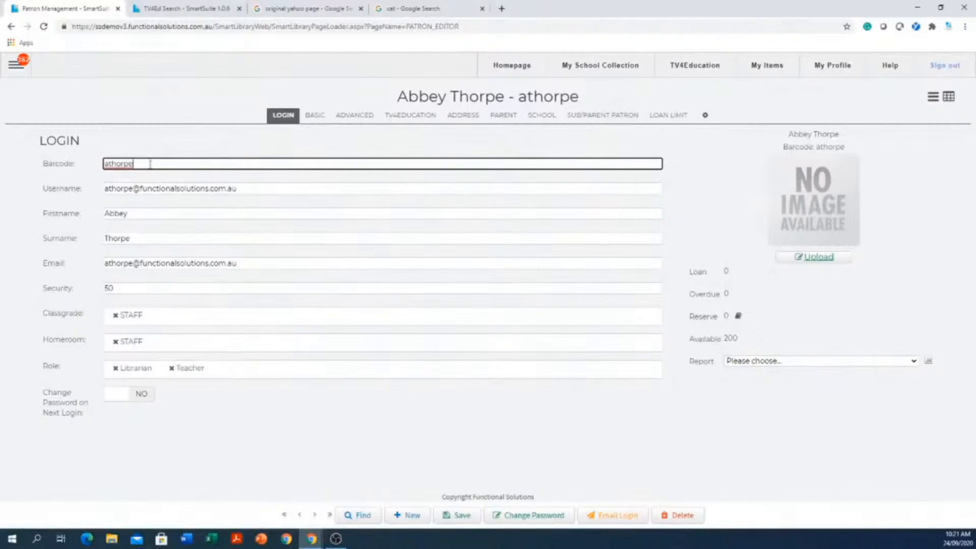
# - Try to replace the staff patron's barcode with a different number and dismiss the alert
pyautogui.moveTo(150, 163); pyautogui.dragTo(26, 167)
pyautogui.write('123456789')
pyautogui.click(173, 211)
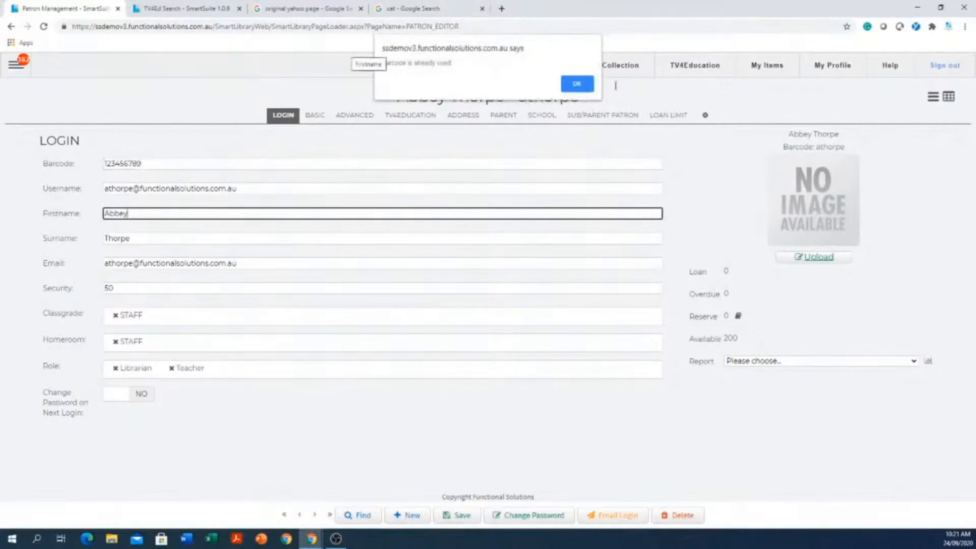
pyautogui.click(589, 86)
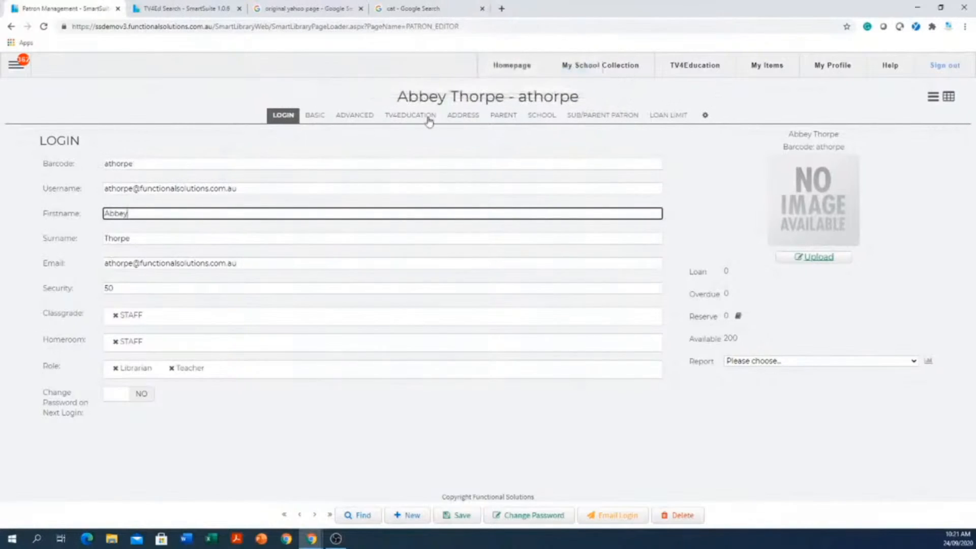
# - Replace the patron's barcode with a new five-digit number, leaving the first name and surname as they are
pyautogui.click(399, 160)
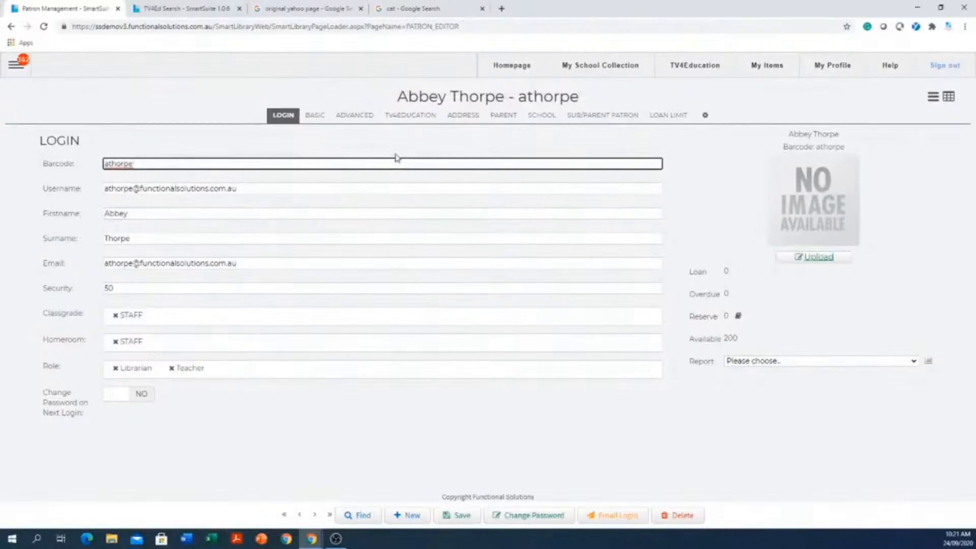
pyautogui.moveTo(396, 154); pyautogui.dragTo(105, 163)
pyautogui.press('BackSpace')
pyautogui.click(246, 189)
pyautogui.click(158, 212)
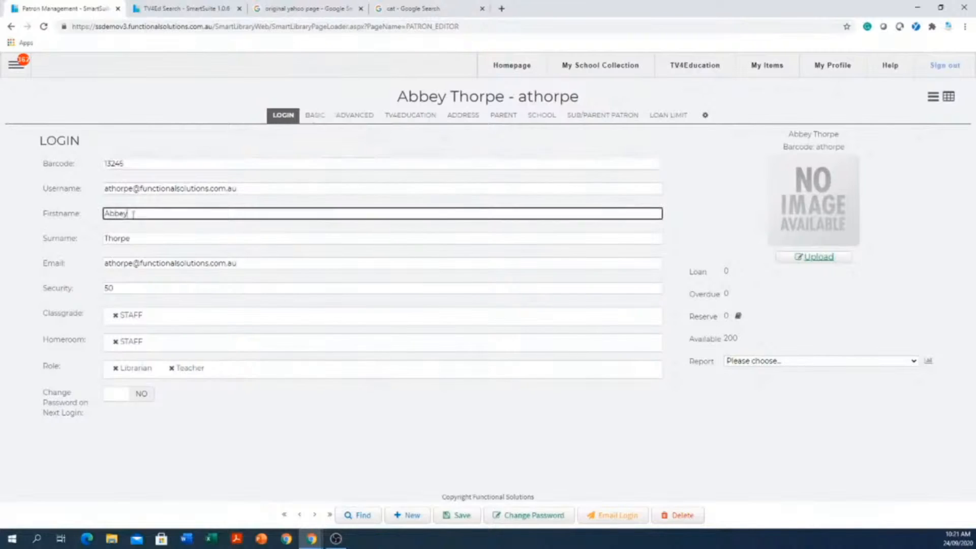
pyautogui.click(115, 238)
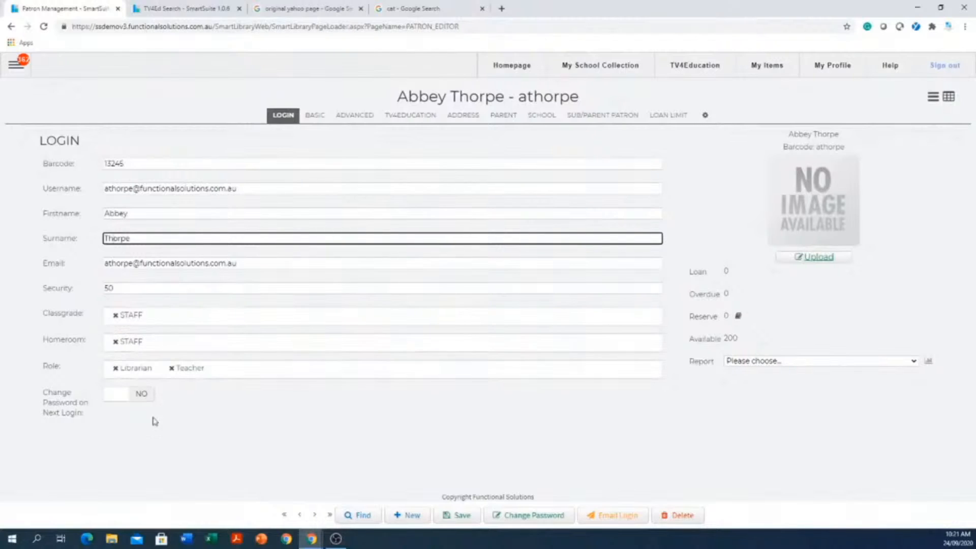
# - Remove the Teacher and Librarian roles from the patron and assign the Student role
pyautogui.click(171, 368)
pyautogui.click(115, 369)
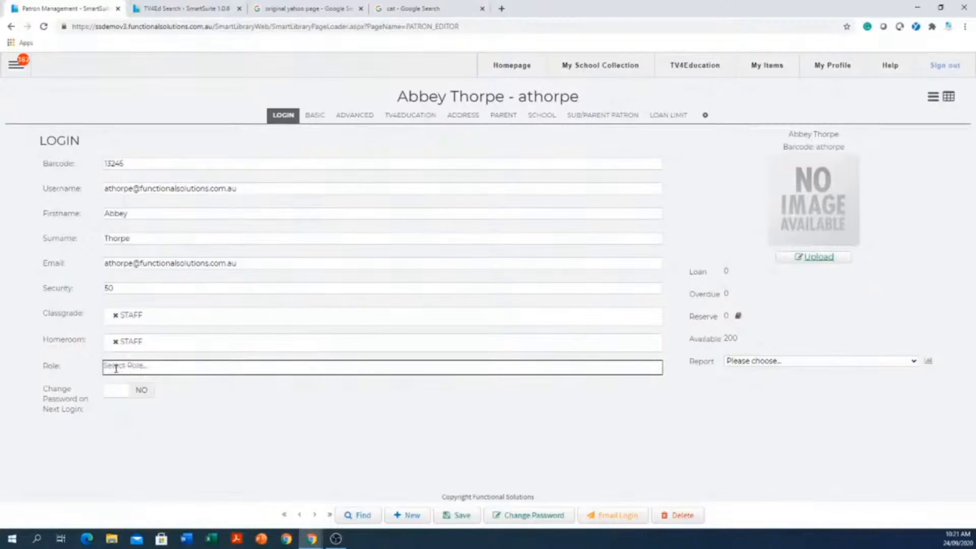
pyautogui.click(177, 369)
pyautogui.scroll(-1, 167, 312)
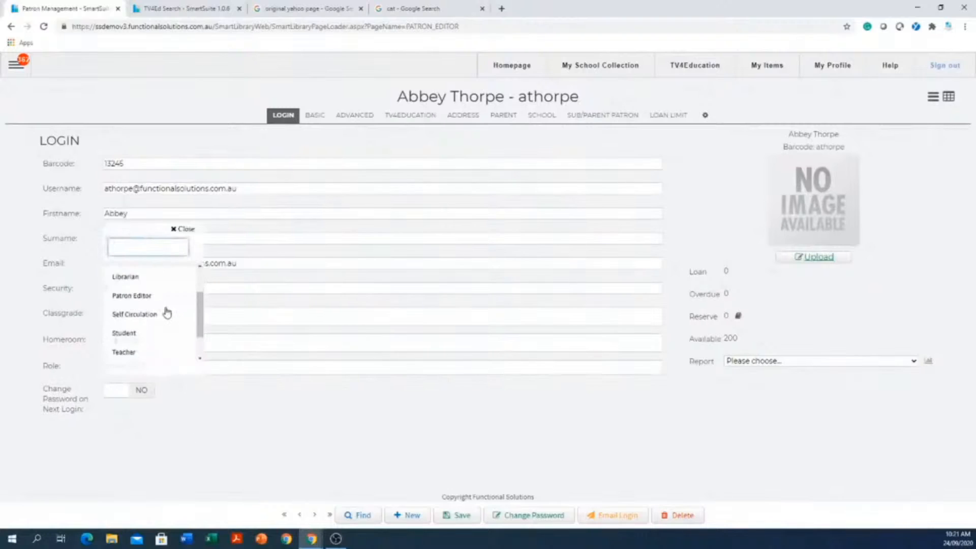
pyautogui.click(145, 334)
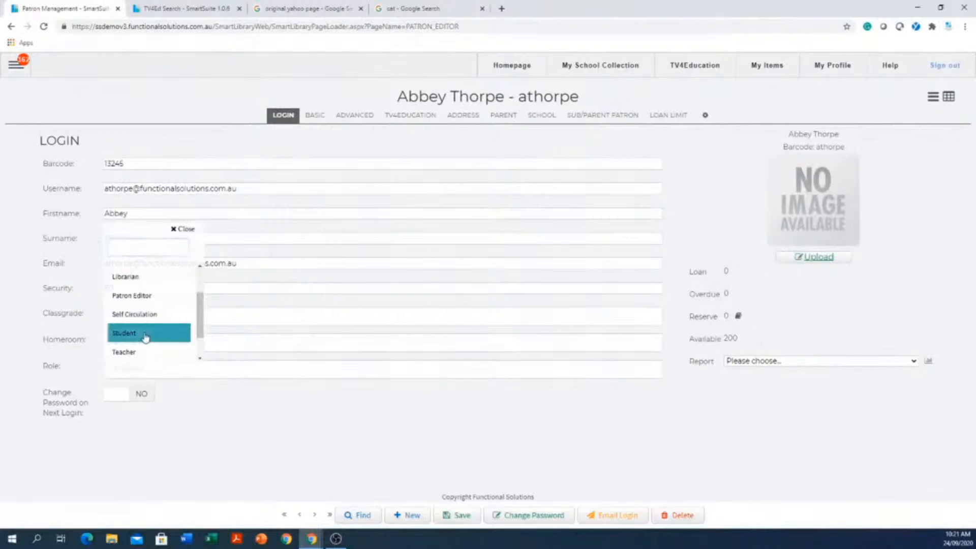
pyautogui.click(230, 441)
# - Change the patron's classgrade from STAFF to 08 and the homeroom to 08E
pyautogui.click(113, 315)
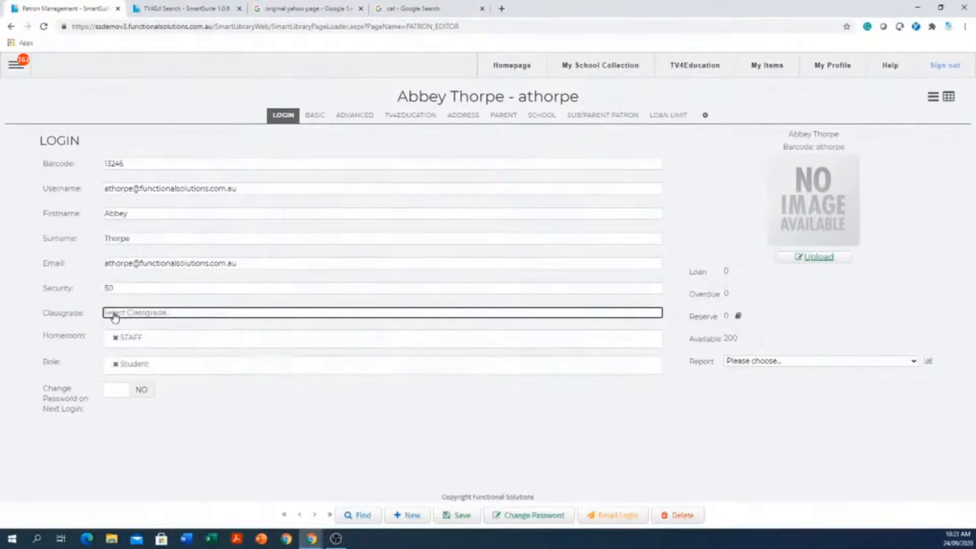
pyautogui.click(153, 322)
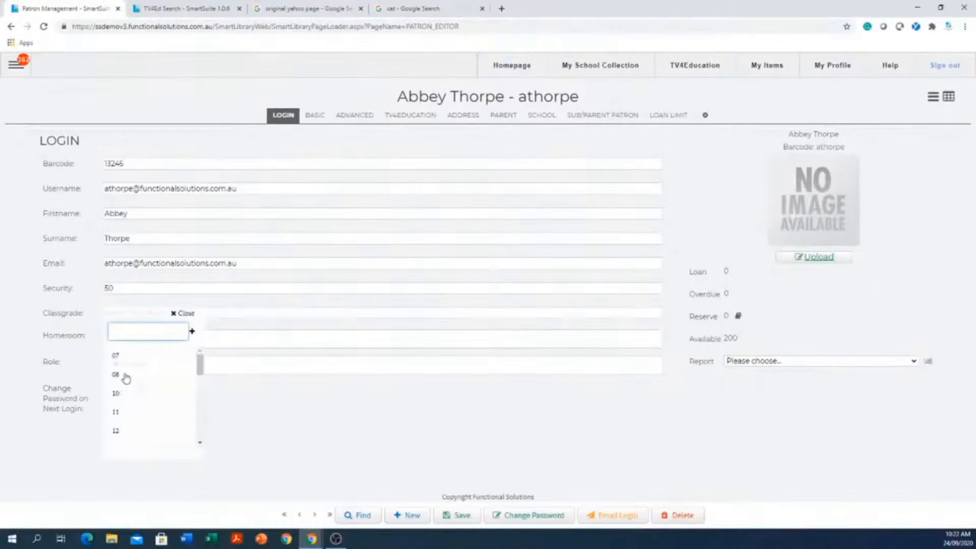
pyautogui.click(125, 378)
pyautogui.click(197, 349)
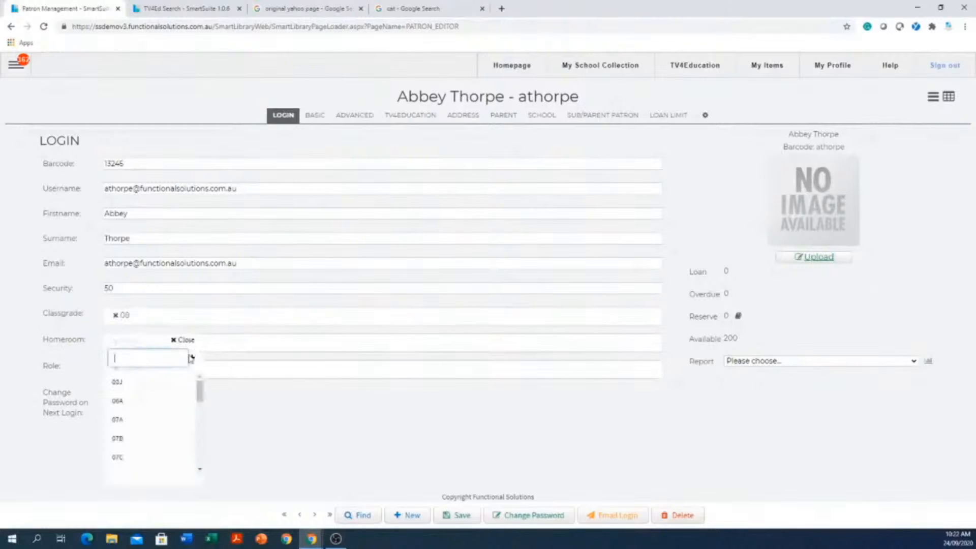
pyautogui.scroll(-4, 150, 409)
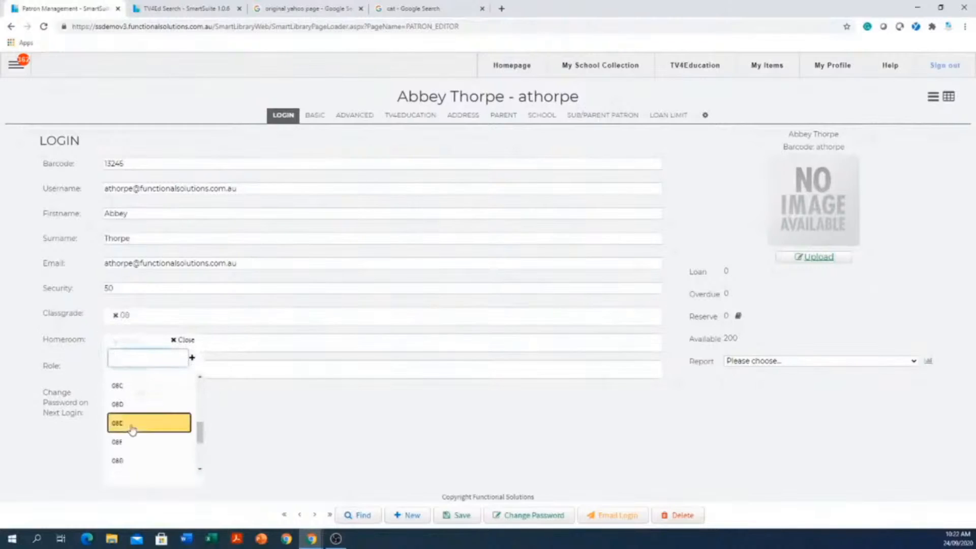
pyautogui.click(132, 428)
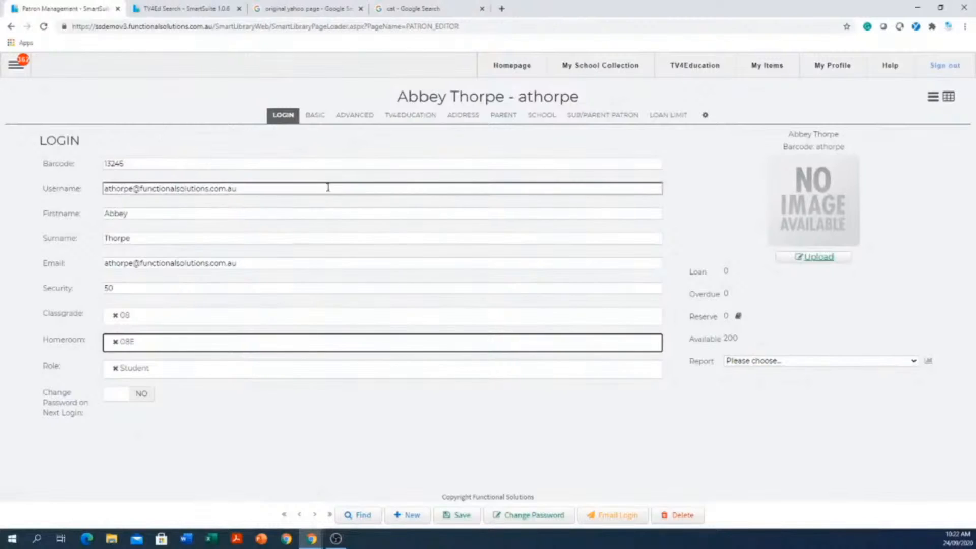
# - Clear the email address from the patron's username and enter the patron's first name there instead
pyautogui.moveTo(286, 183); pyautogui.dragTo(10, 161)
pyautogui.click(299, 186)
pyautogui.moveTo(291, 189); pyautogui.dragTo(37, 181)
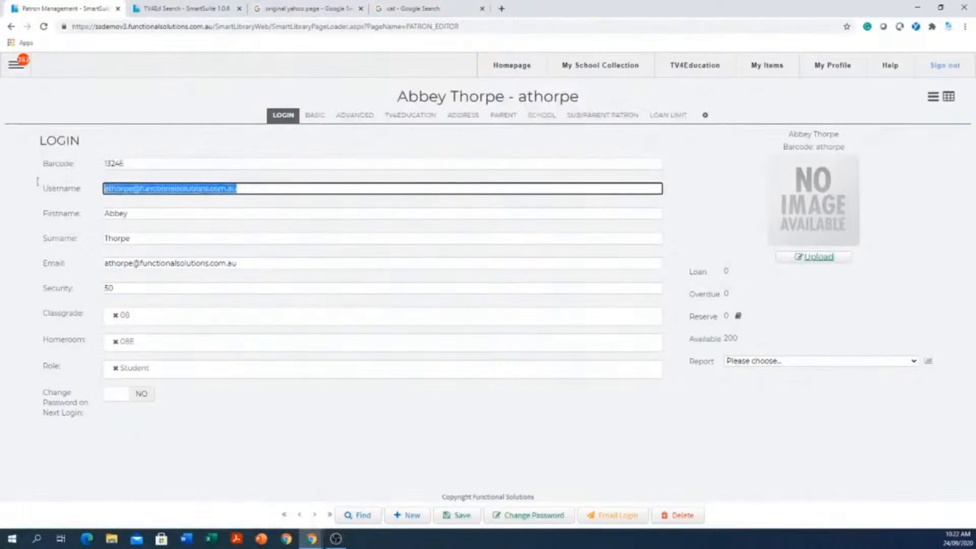
pyautogui.press('BackSpace')
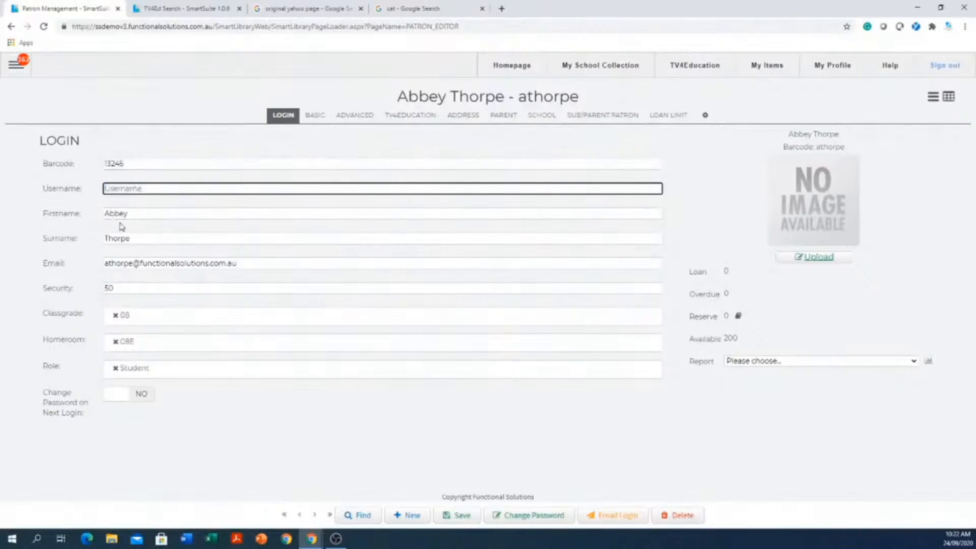
pyautogui.moveTo(128, 213); pyautogui.dragTo(70, 209)
pyautogui.hotkey('ctrl', 'c')
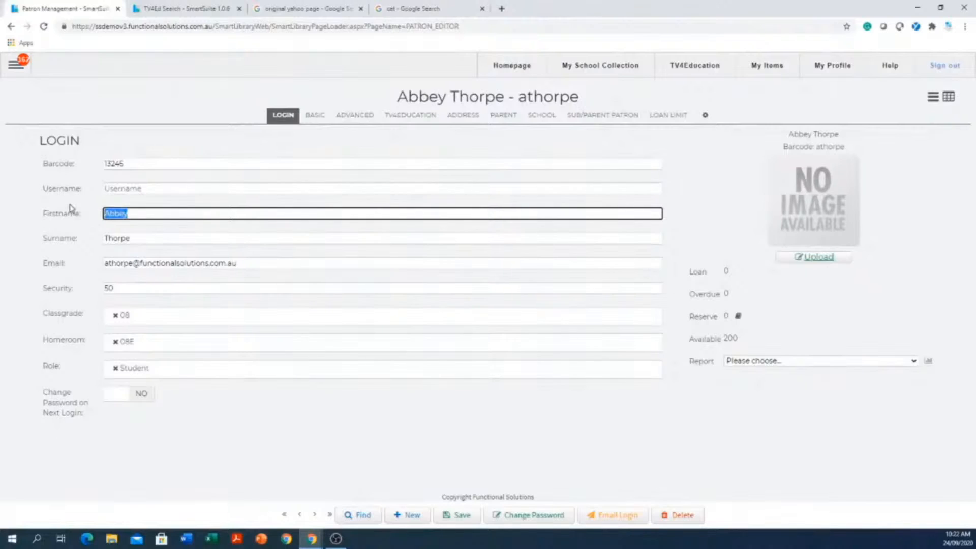
pyautogui.click(151, 189)
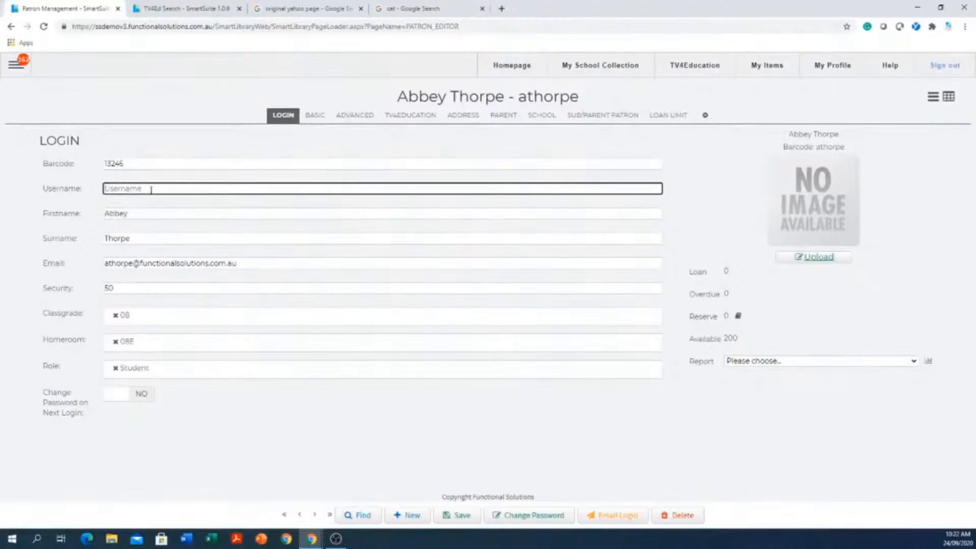
pyautogui.hotkey('ctrl', 'v')
pyautogui.click(150, 210)
# - Complete the username with a period and the patron's surname copied from its field, and save the record
pyautogui.moveTo(152, 240); pyautogui.dragTo(84, 231)
pyautogui.hotkey('ctrl', 'c')
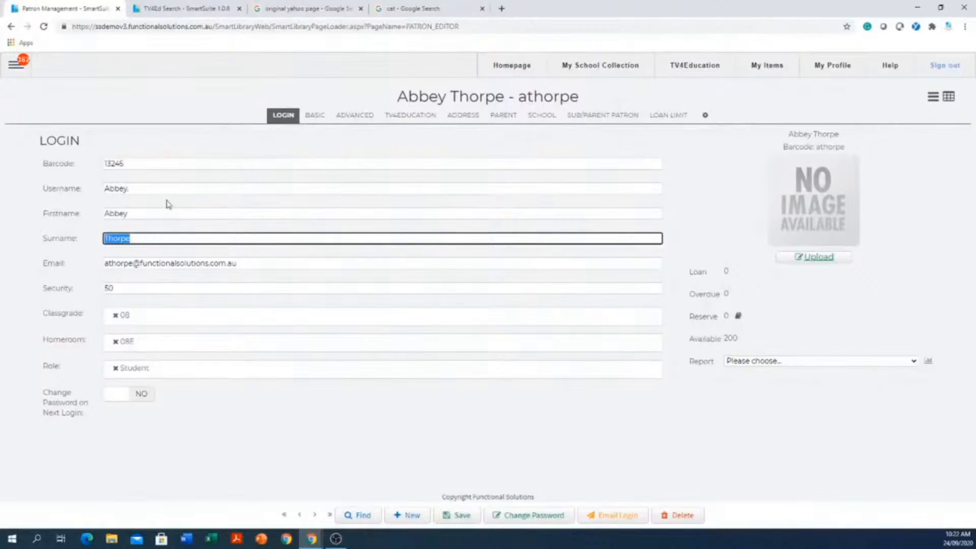
pyautogui.click(179, 188)
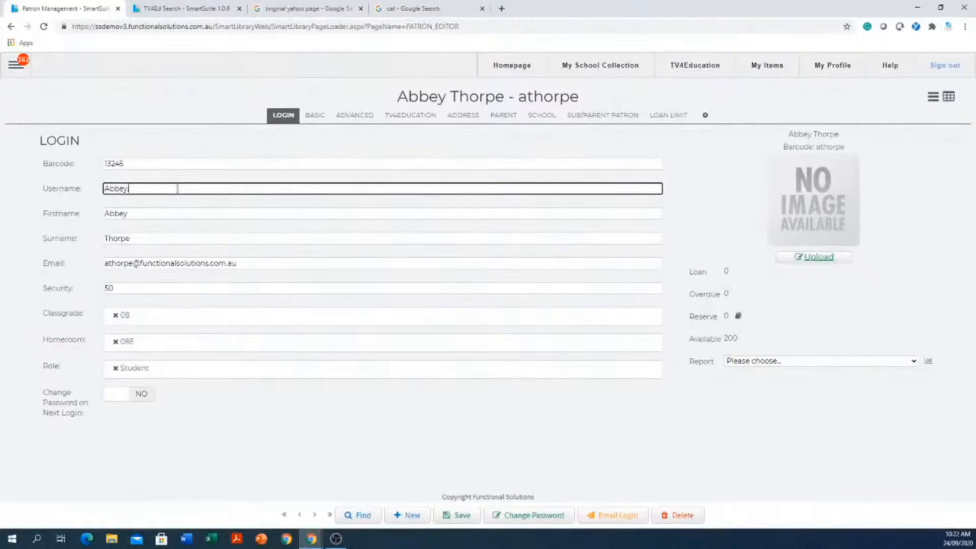
pyautogui.write('.')
pyautogui.hotkey('ctrl', 'v')
pyautogui.click(471, 520)
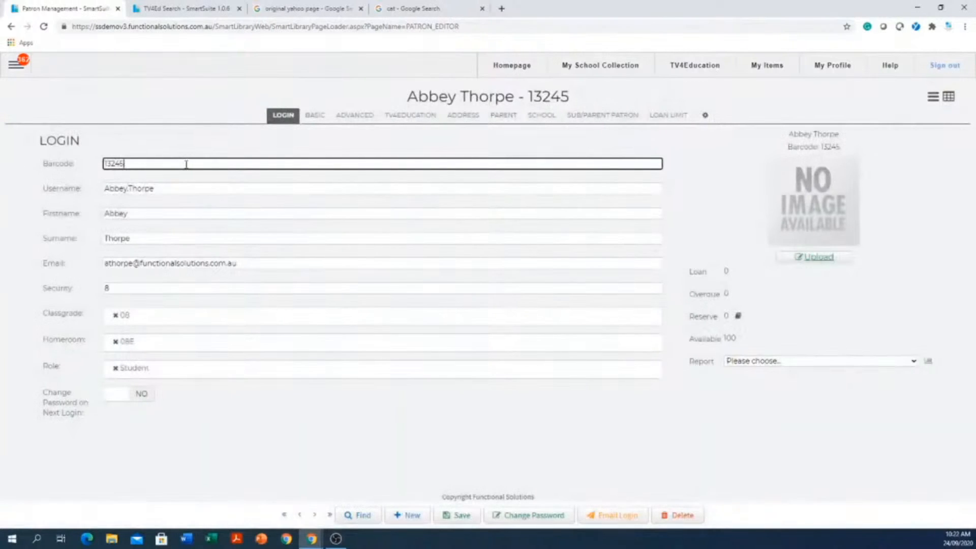
# - Review the saved patron's barcode, username, email and security fields
pyautogui.moveTo(116, 152); pyautogui.dragTo(85, 149)
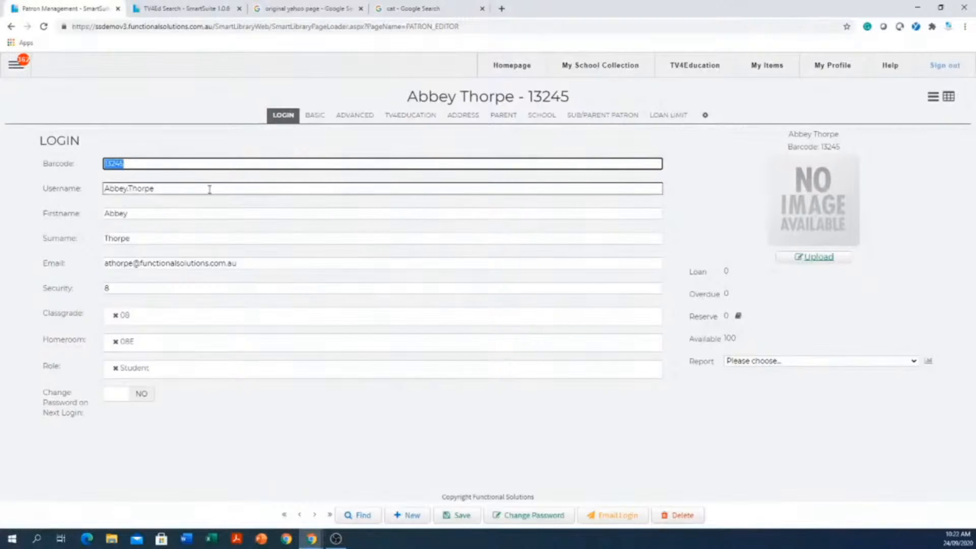
pyautogui.moveTo(210, 189); pyautogui.dragTo(46, 197)
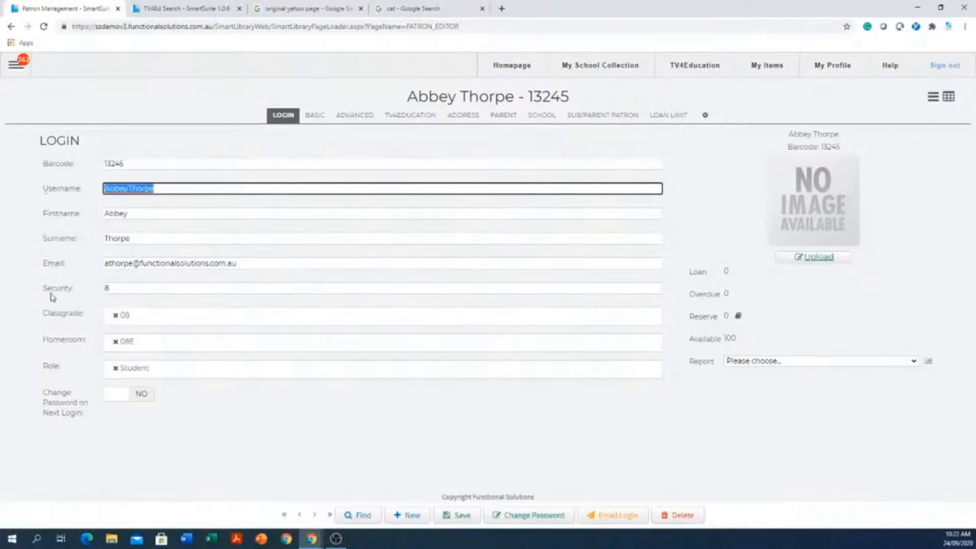
pyautogui.click(324, 259)
pyautogui.moveTo(325, 259); pyautogui.dragTo(99, 254)
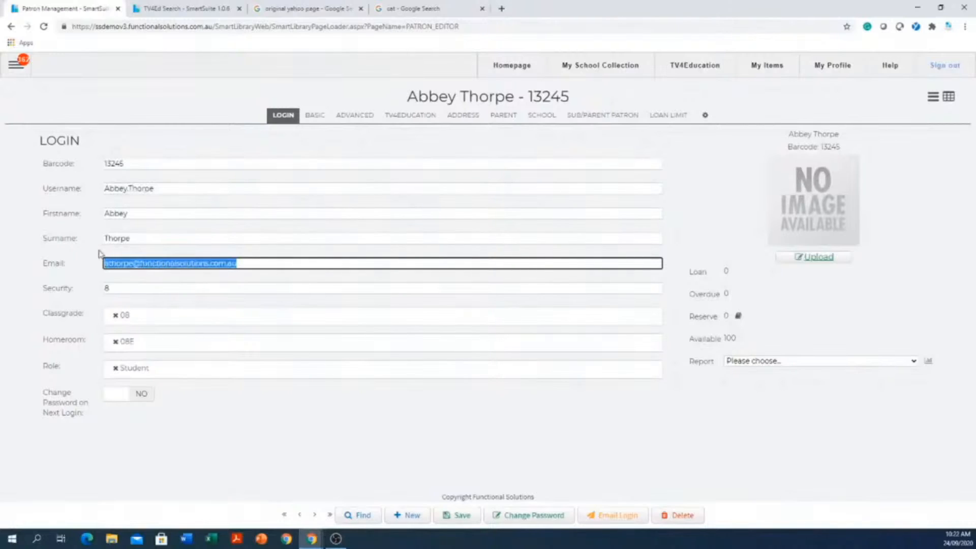
pyautogui.click(118, 290)
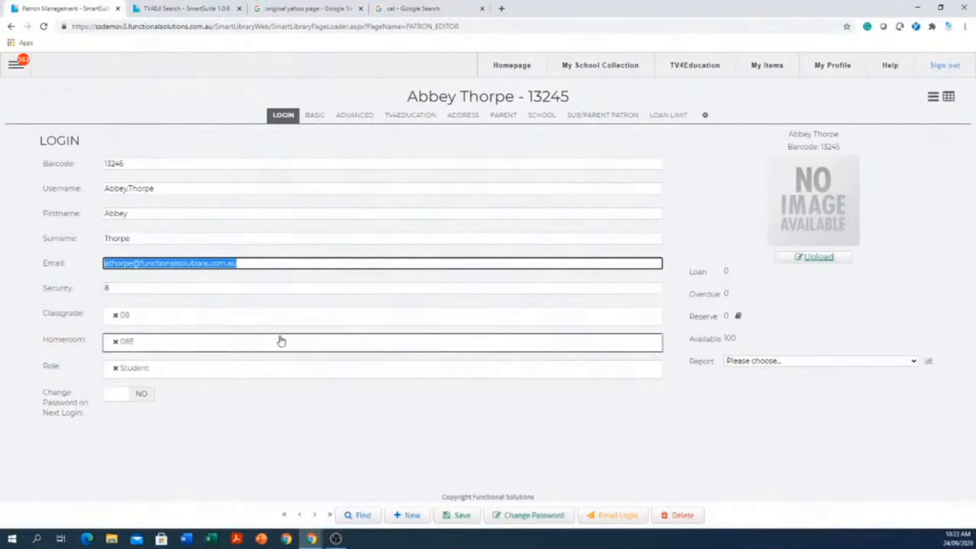
# - Change the patron's password by entering the new password and repeating it for validation
pyautogui.click(521, 519)
pyautogui.click(286, 162)
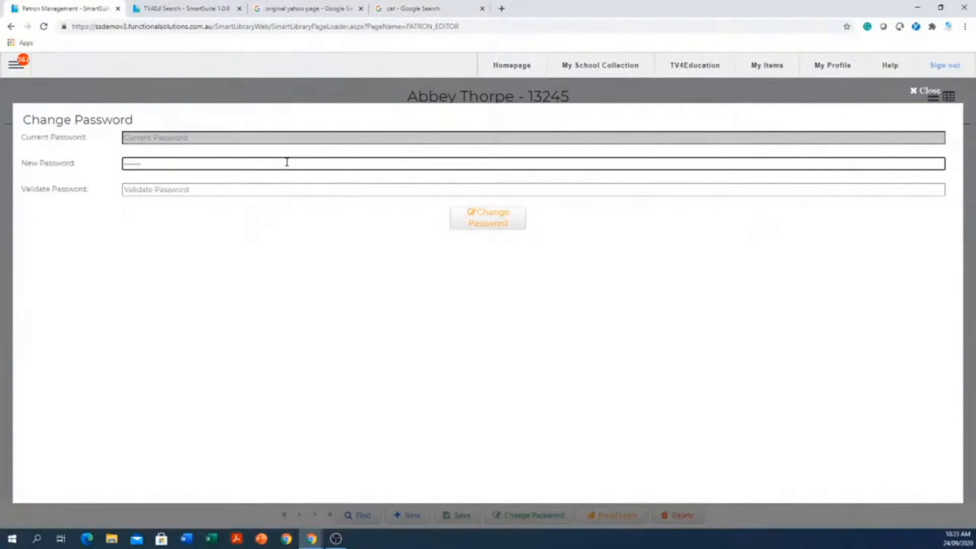
pyautogui.press('Tab')
pyautogui.write('p')
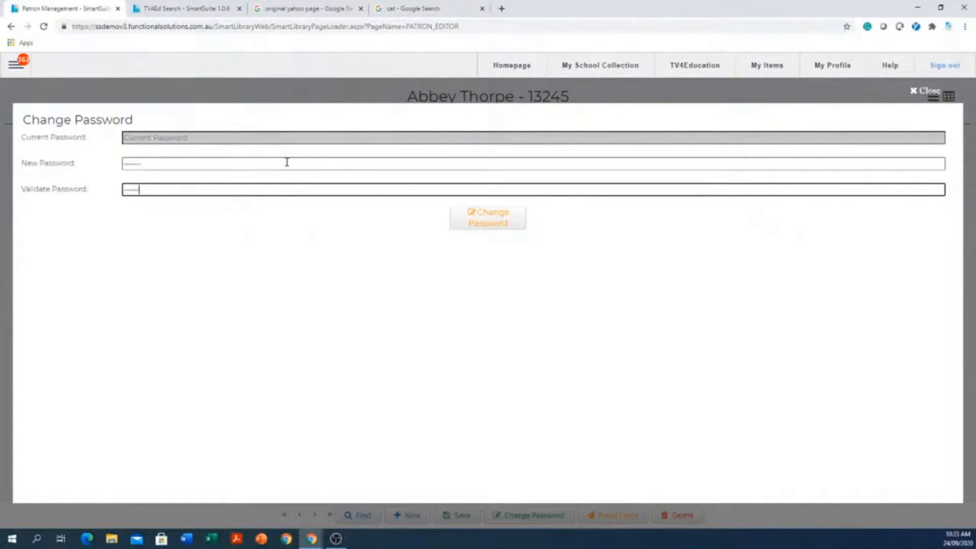
pyautogui.click(490, 218)
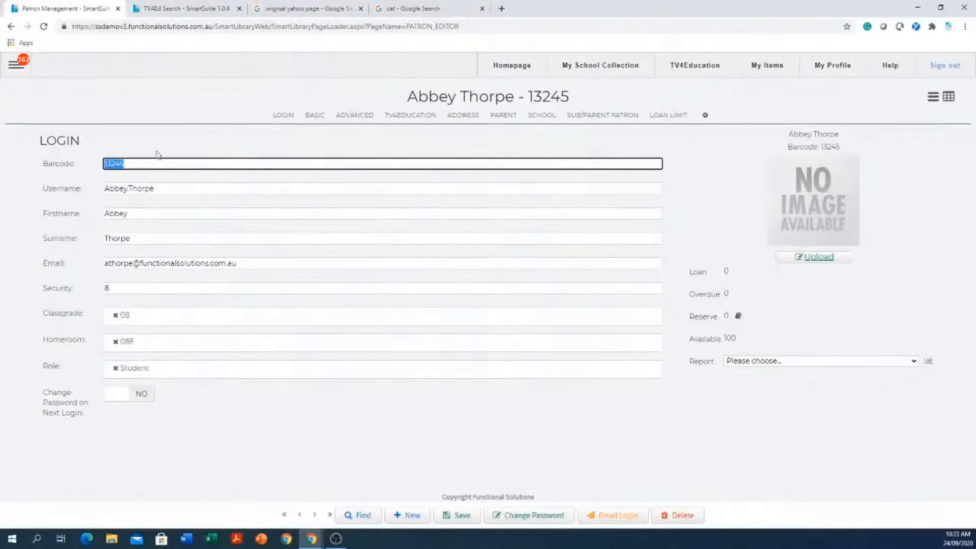
# - Turn on the requirement to change the password on next login for the patron and save the record
pyautogui.click(141, 397)
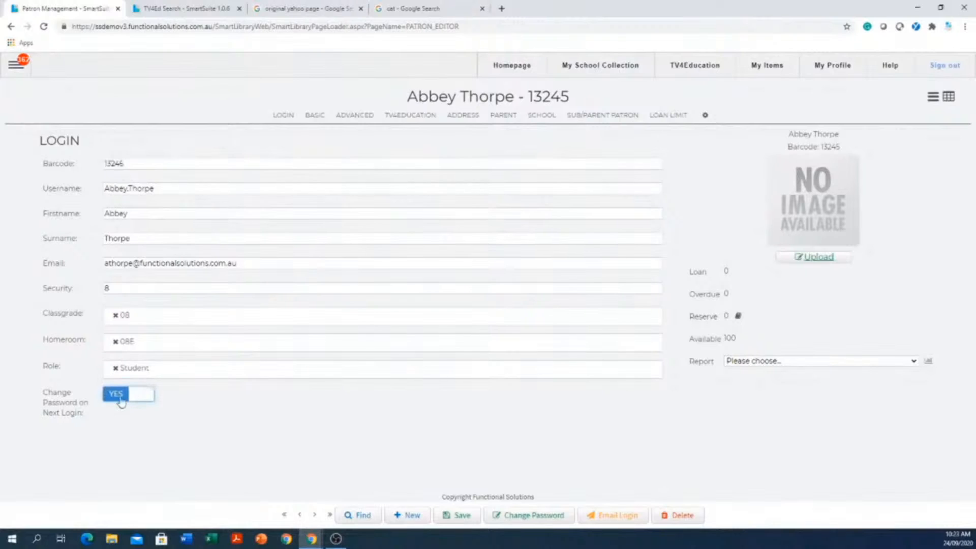
pyautogui.click(462, 515)
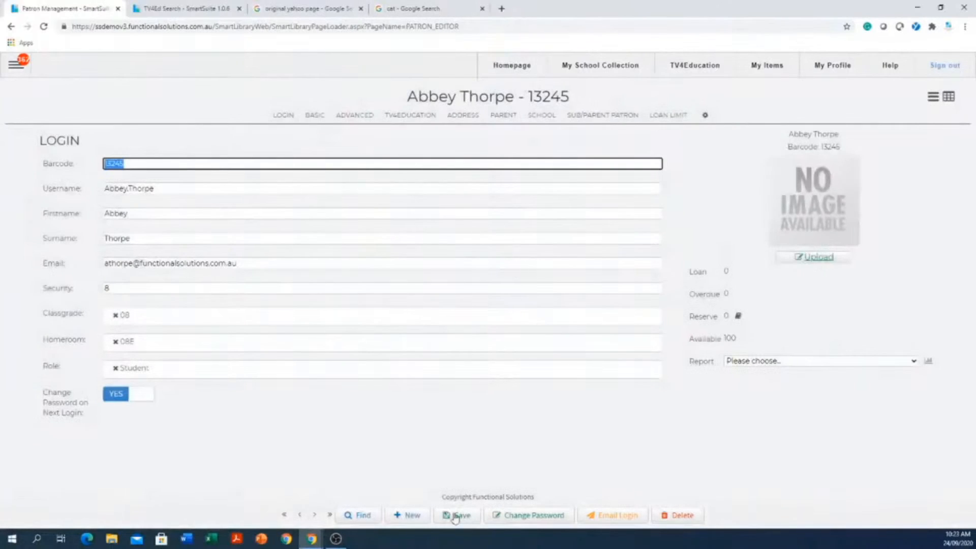
# - Reset the patron's password again by entering the new password and repeating it for validation
pyautogui.click(541, 522)
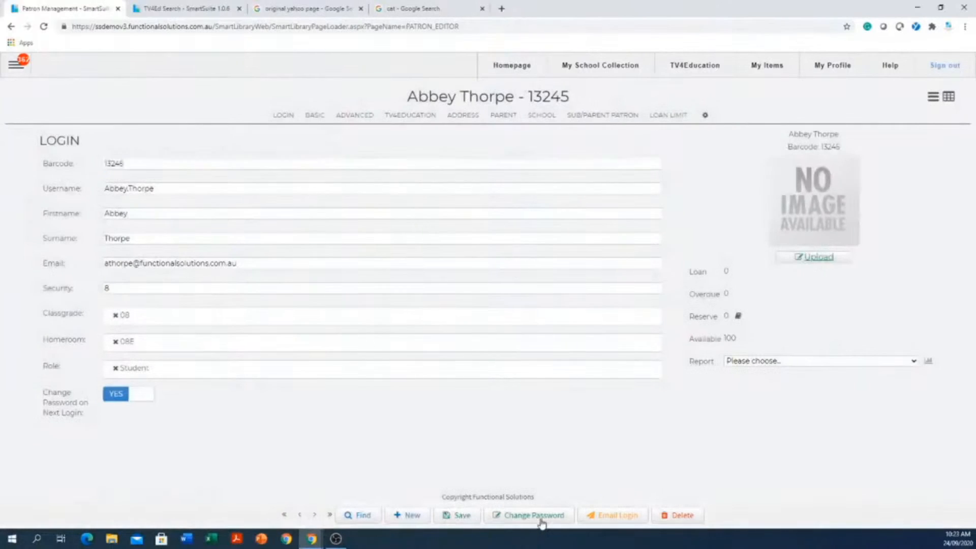
pyautogui.click(252, 166)
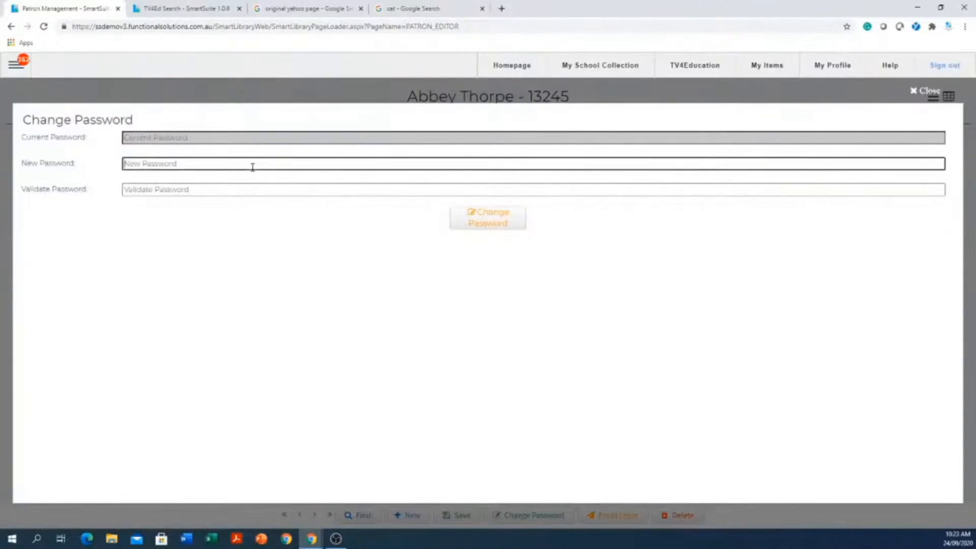
pyautogui.write('•')
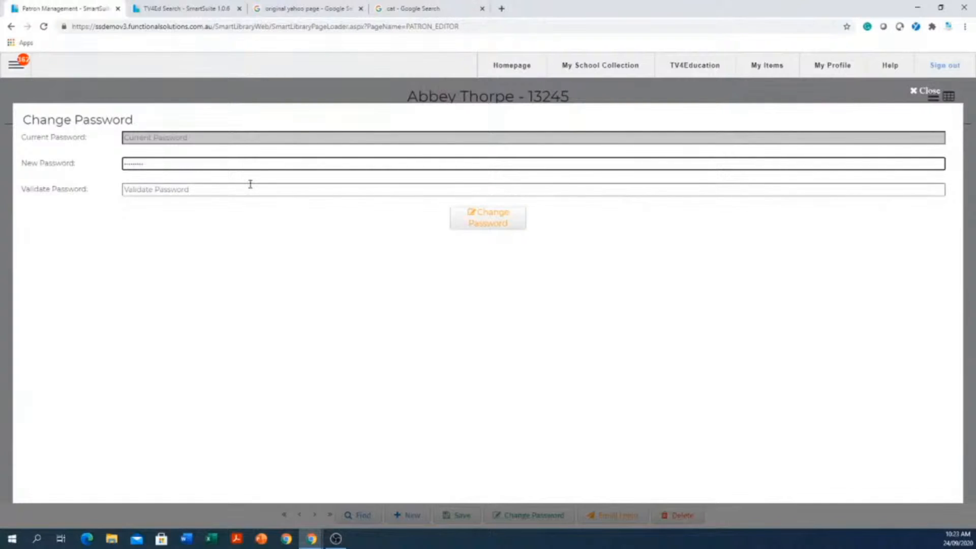
pyautogui.click(251, 184)
pyautogui.write('•••')
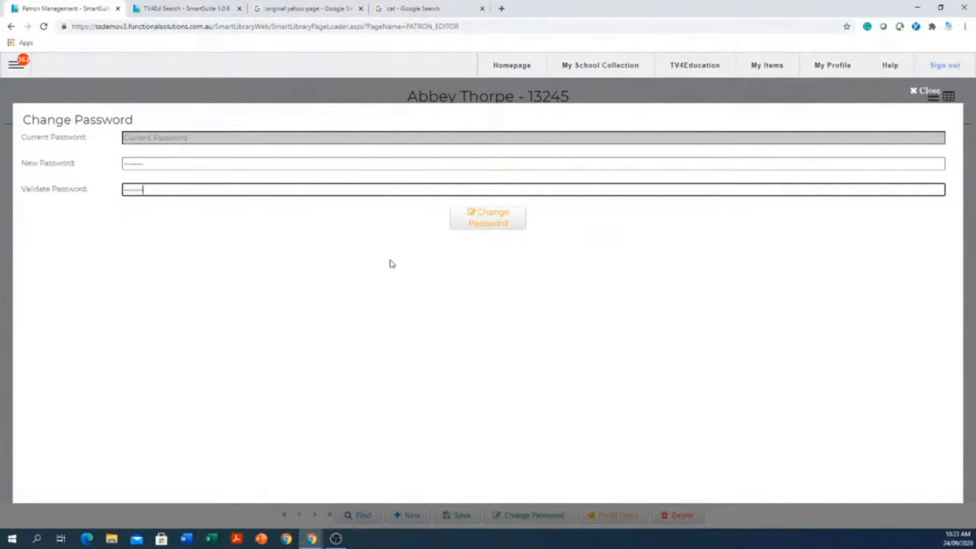
pyautogui.click(491, 218)
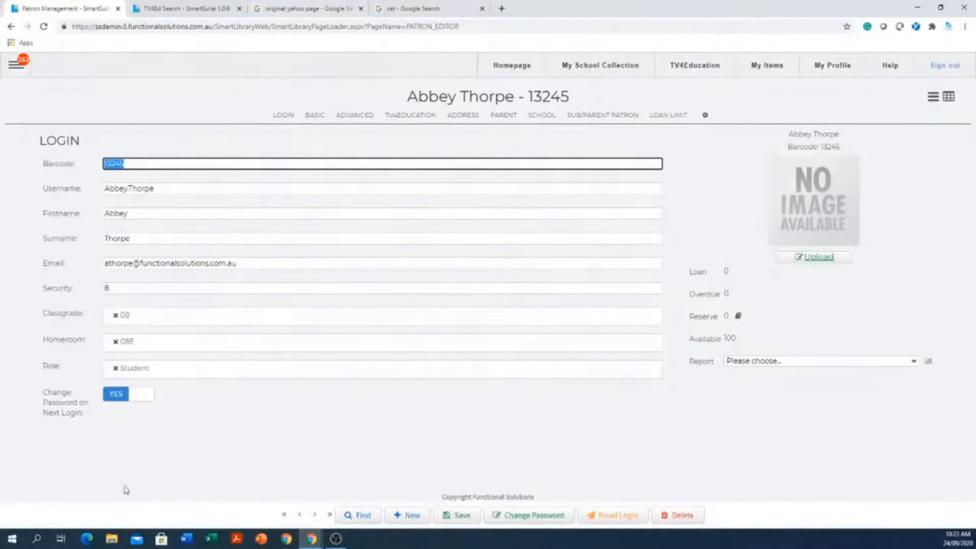
# - Change the patron's role to Teacher, save the record and check the main navigation menu
pyautogui.click(116, 368)
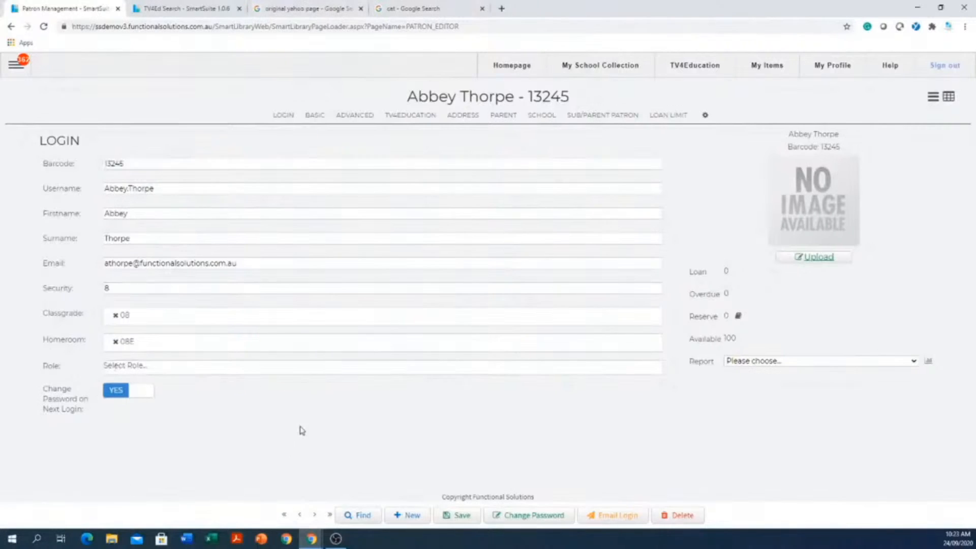
pyautogui.click(233, 372)
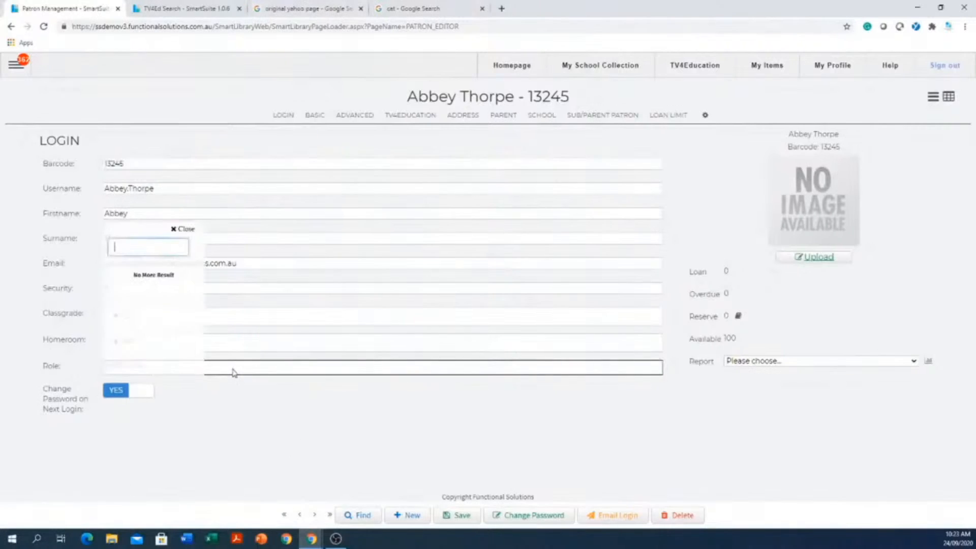
pyautogui.click(258, 370)
pyautogui.click(258, 370)
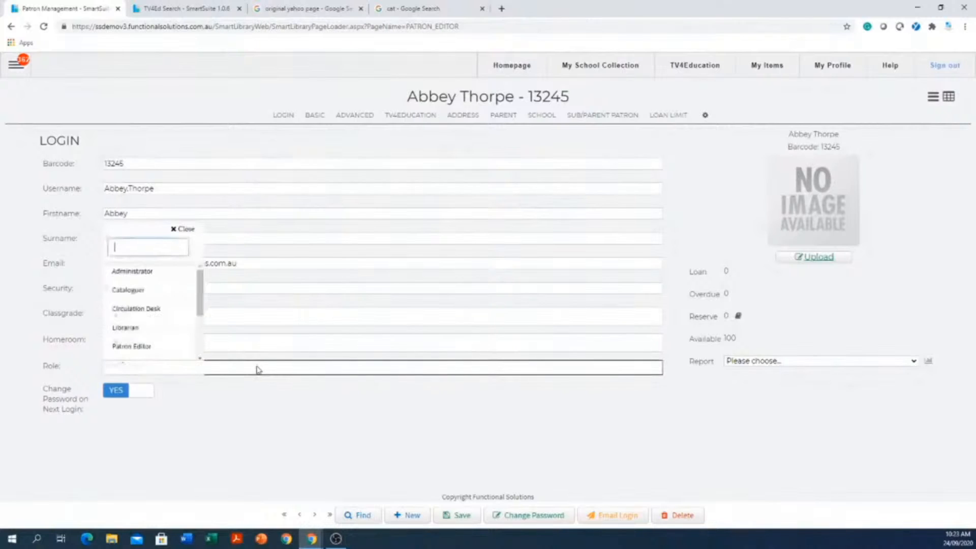
pyautogui.scroll(-1, 147, 323)
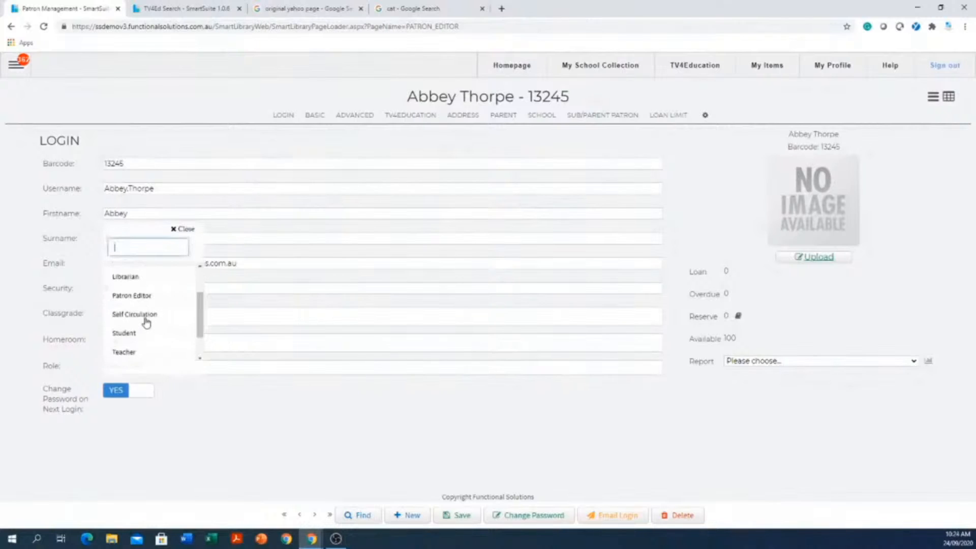
pyautogui.click(124, 353)
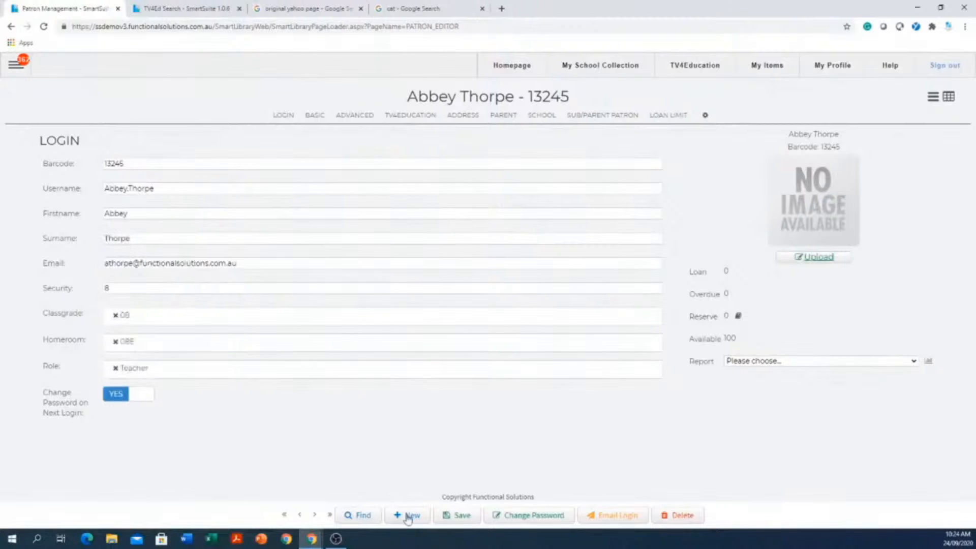
pyautogui.click(467, 516)
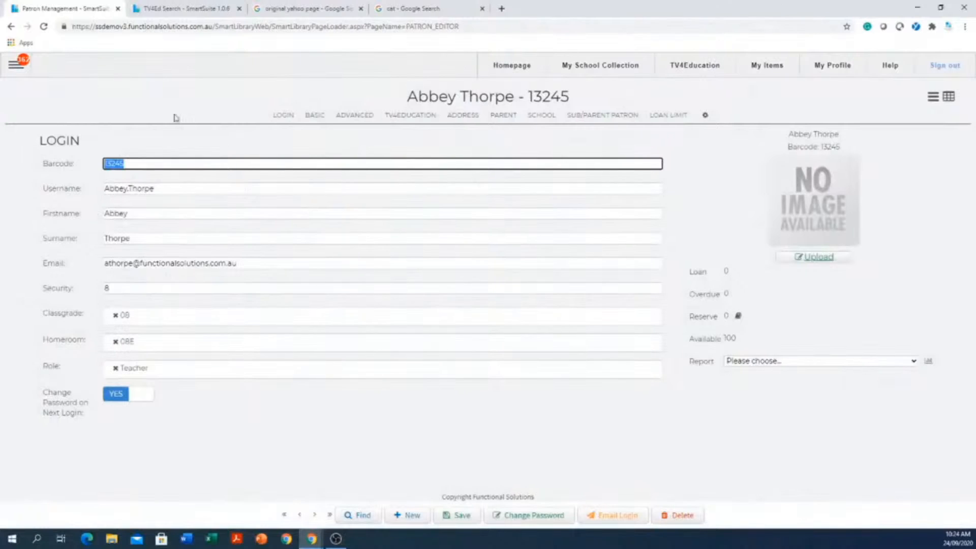
pyautogui.click(17, 68)
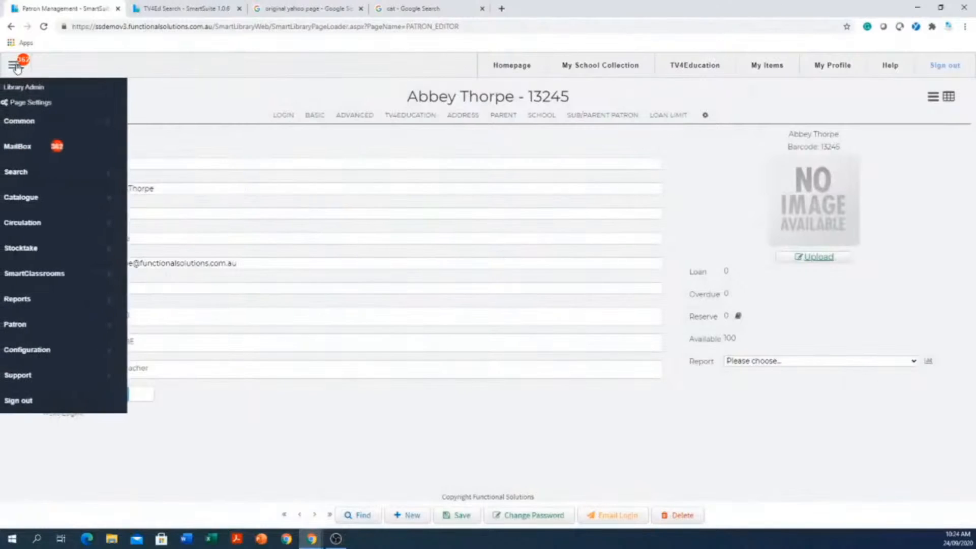
pyautogui.click(17, 67)
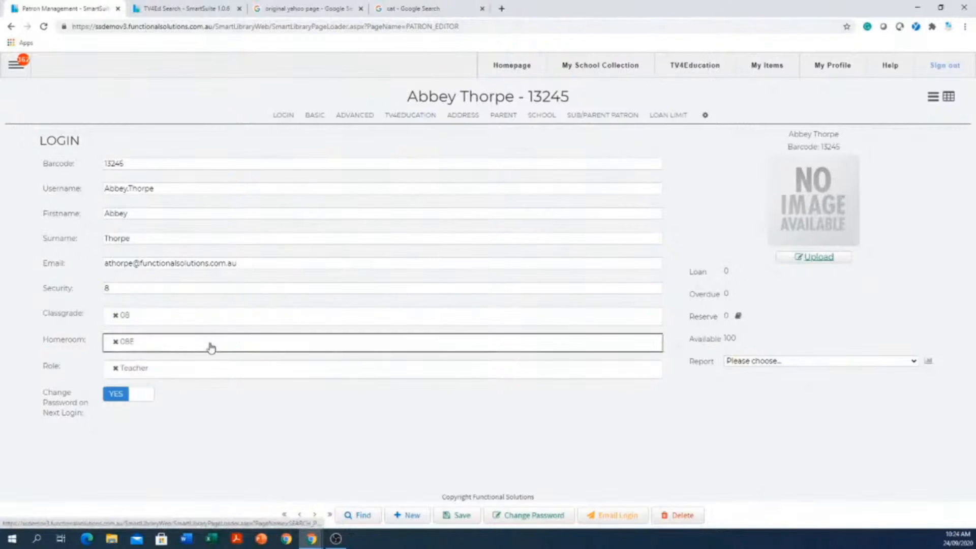
# - Give the patron the Librarian role instead of Teacher and look over the main navigation menu
pyautogui.click(112, 371)
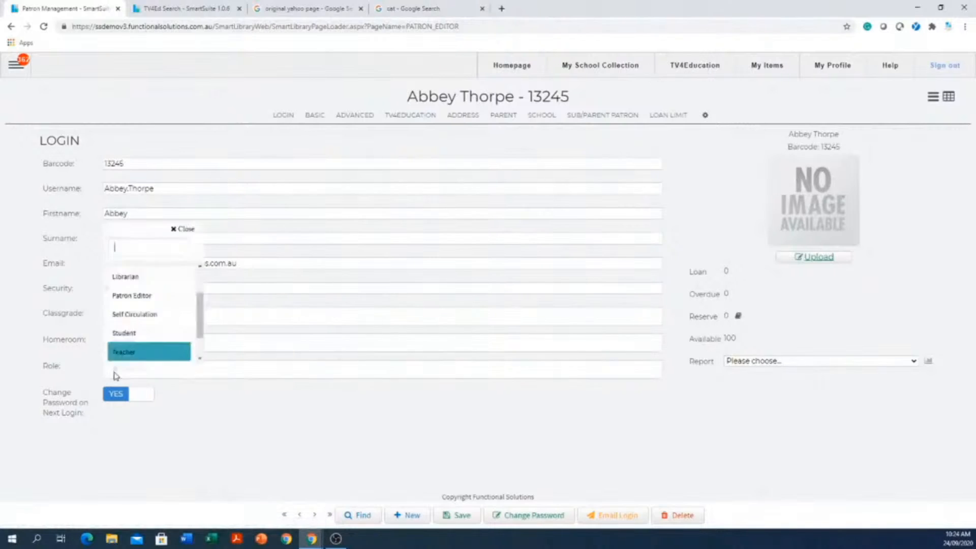
pyautogui.click(264, 374)
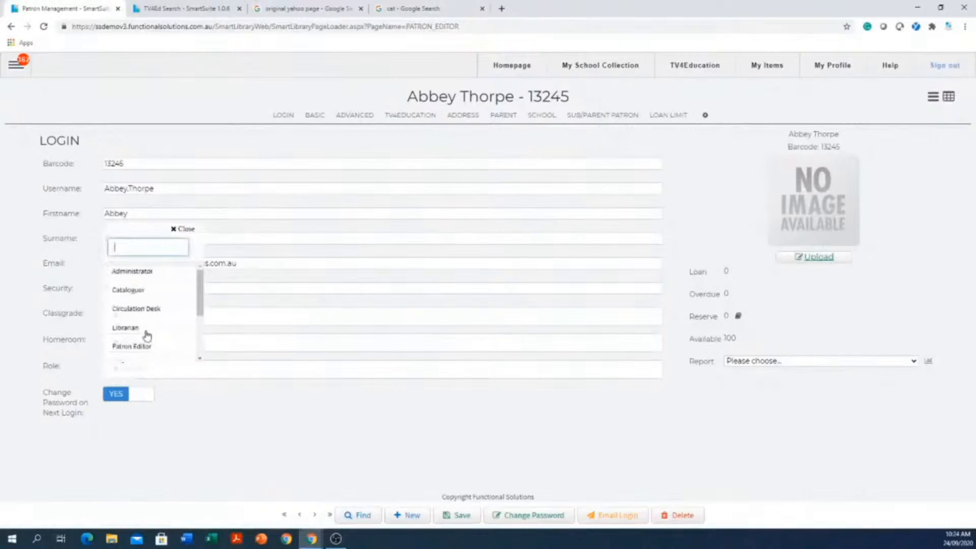
pyautogui.click(131, 330)
pyautogui.click(247, 456)
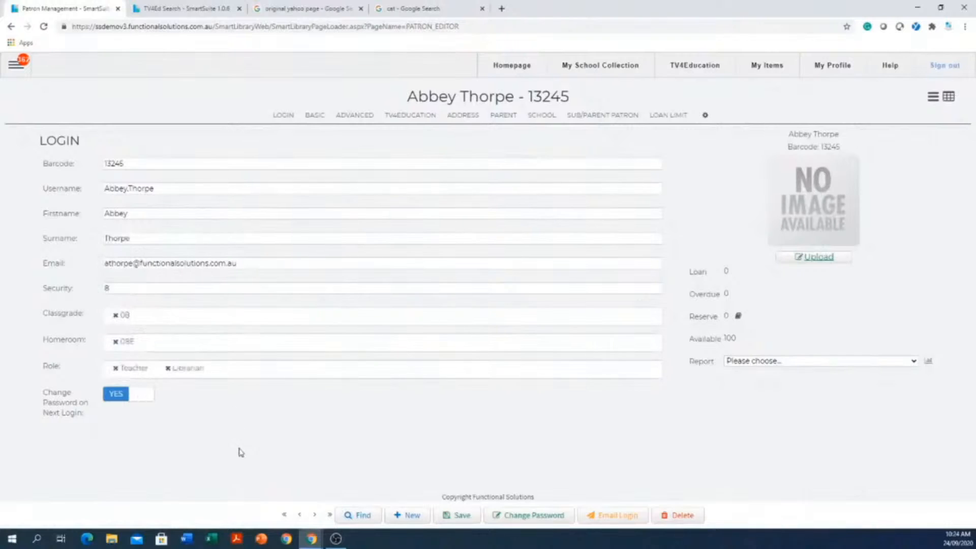
pyautogui.click(116, 369)
pyautogui.click(16, 65)
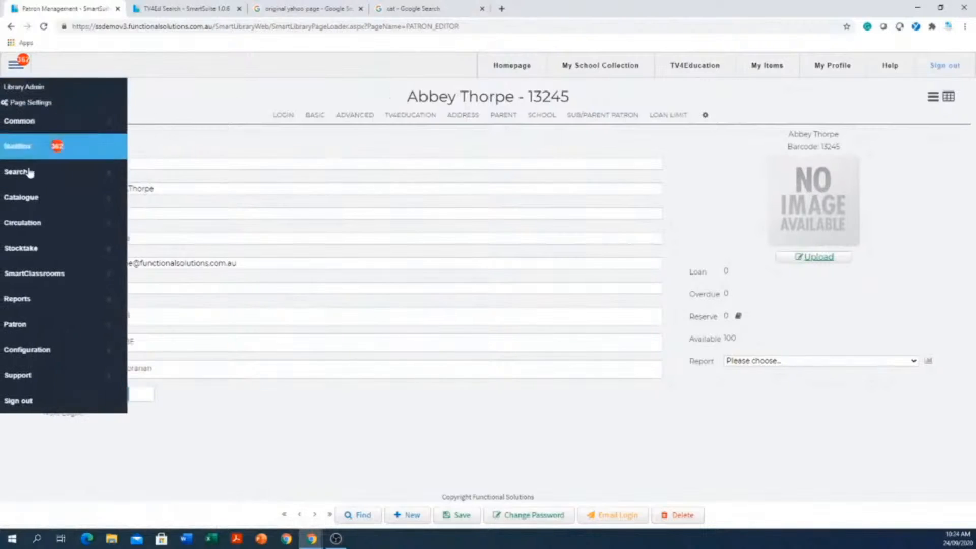
pyautogui.click(350, 441)
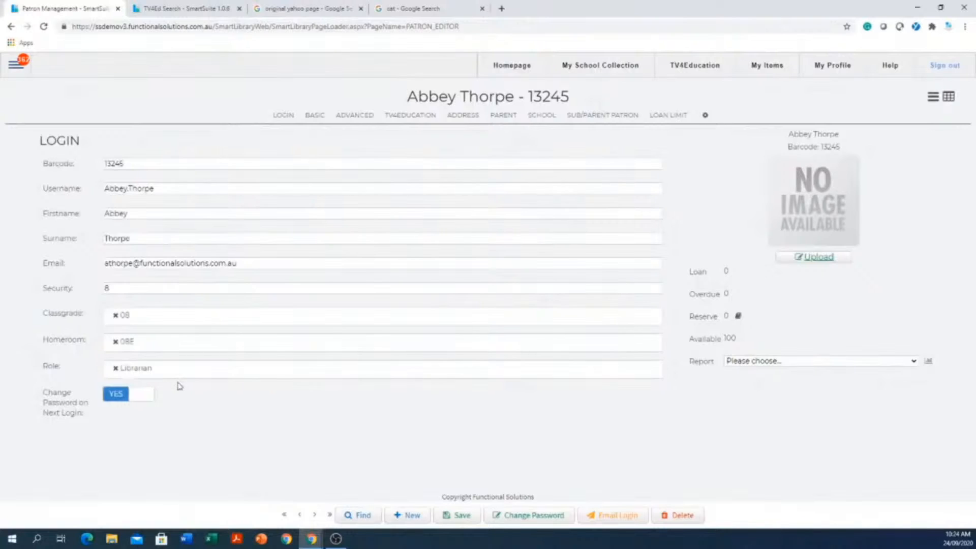
# - Give the patron the Circulation Desk role instead of Librarian and save the patron record
pyautogui.click(195, 373)
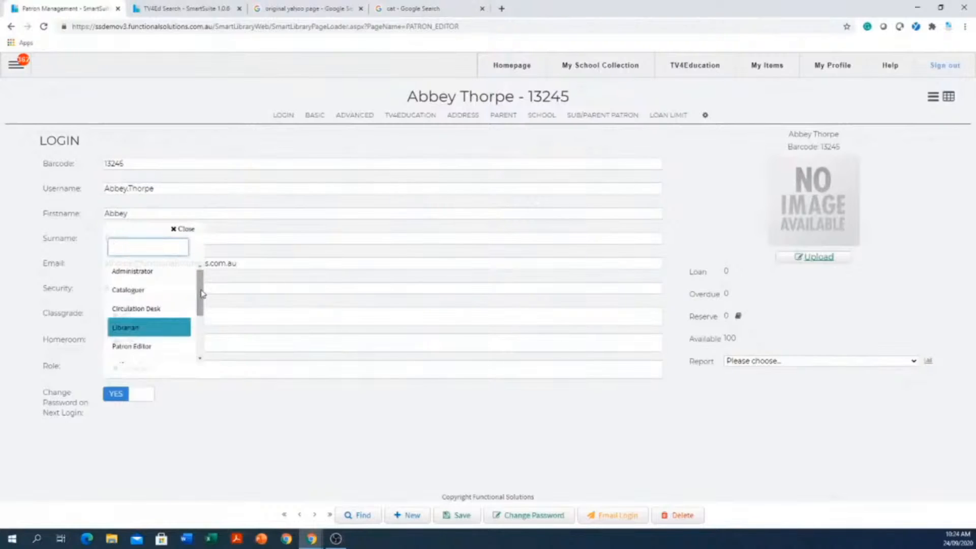
pyautogui.moveTo(202, 292)
pyautogui.mouseDown()
pyautogui.moveTo(202, 308)
pyautogui.moveTo(202, 296)
pyautogui.mouseUp()
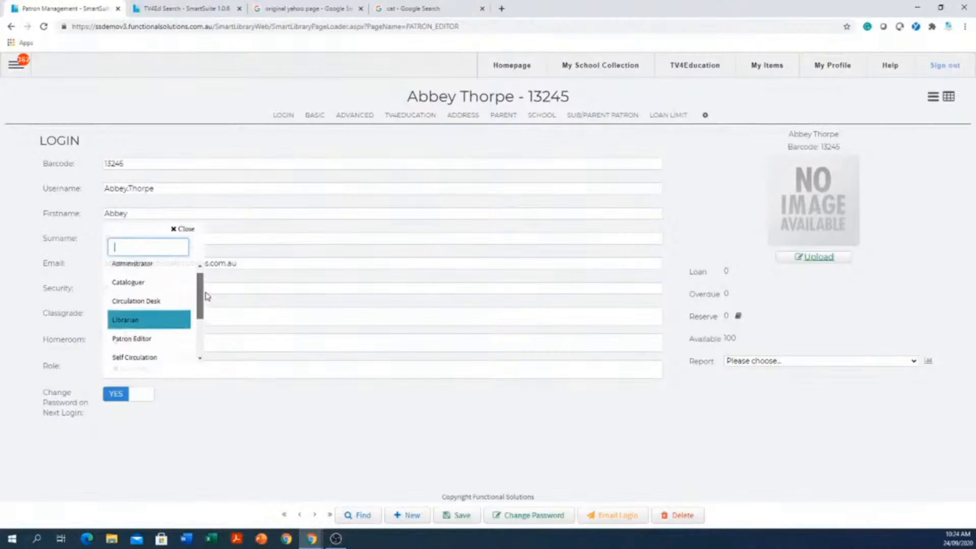
pyautogui.click(141, 303)
pyautogui.click(305, 449)
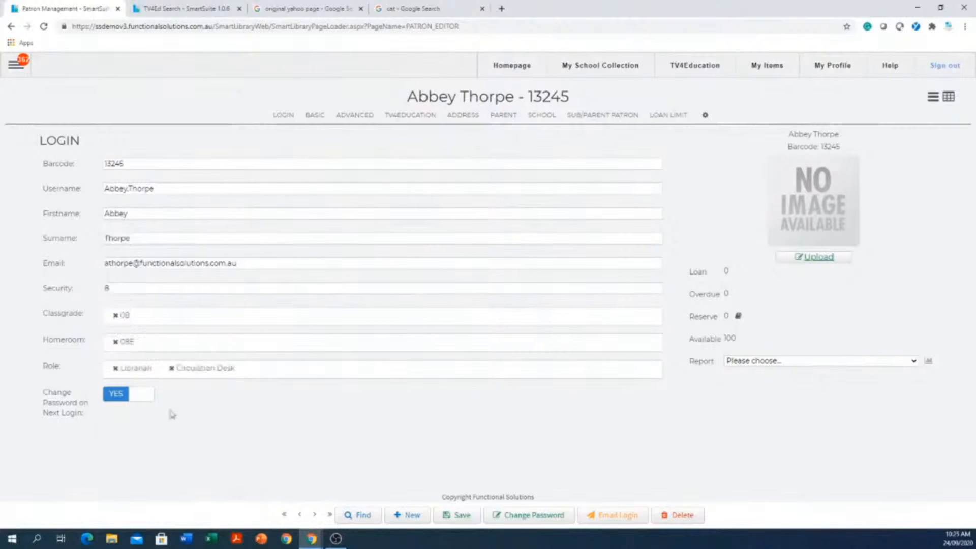
pyautogui.click(115, 369)
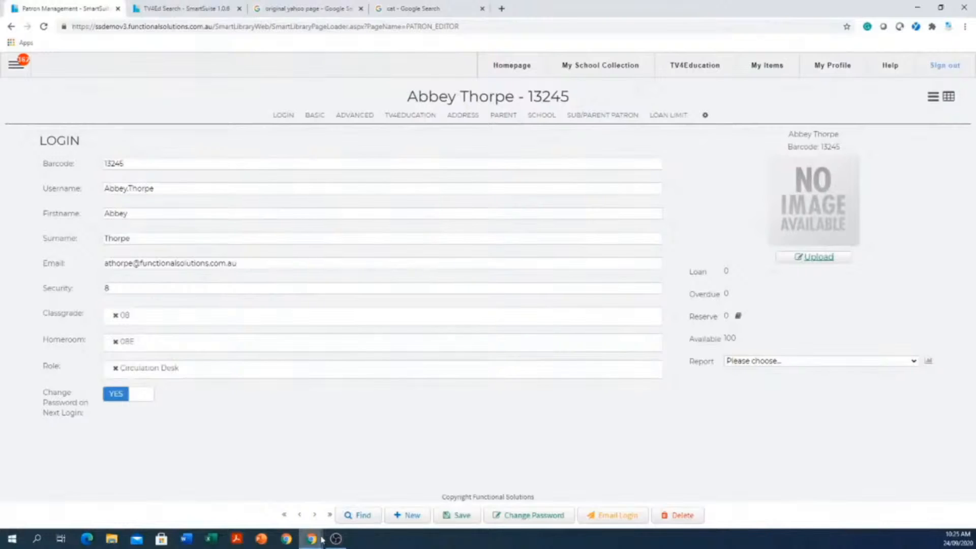
pyautogui.moveTo(322, 540)
pyautogui.click(587, 211)
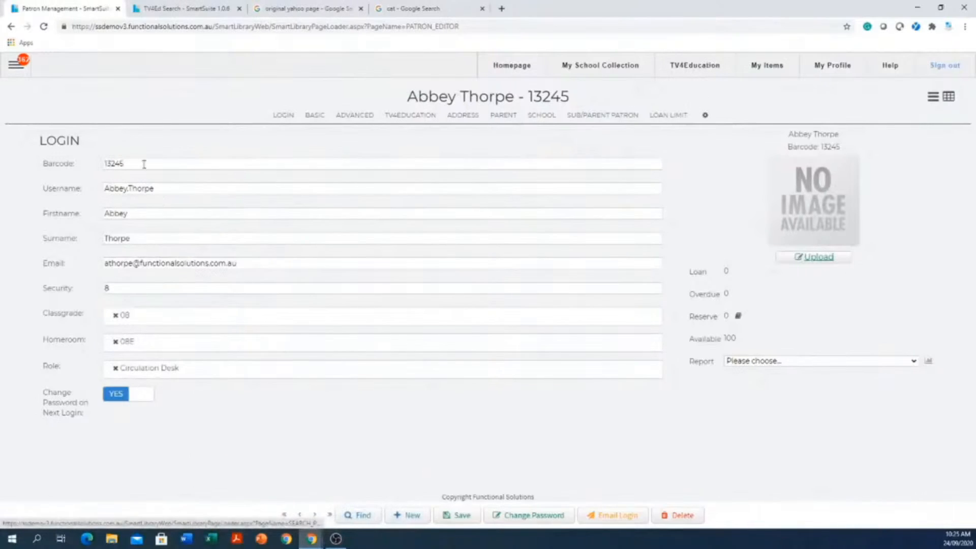
pyautogui.click(16, 65)
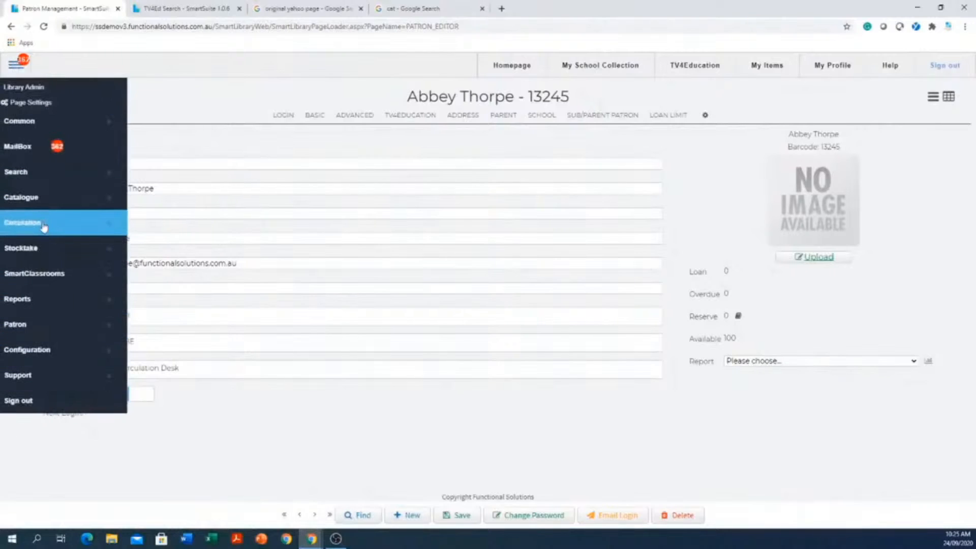
pyautogui.click(362, 445)
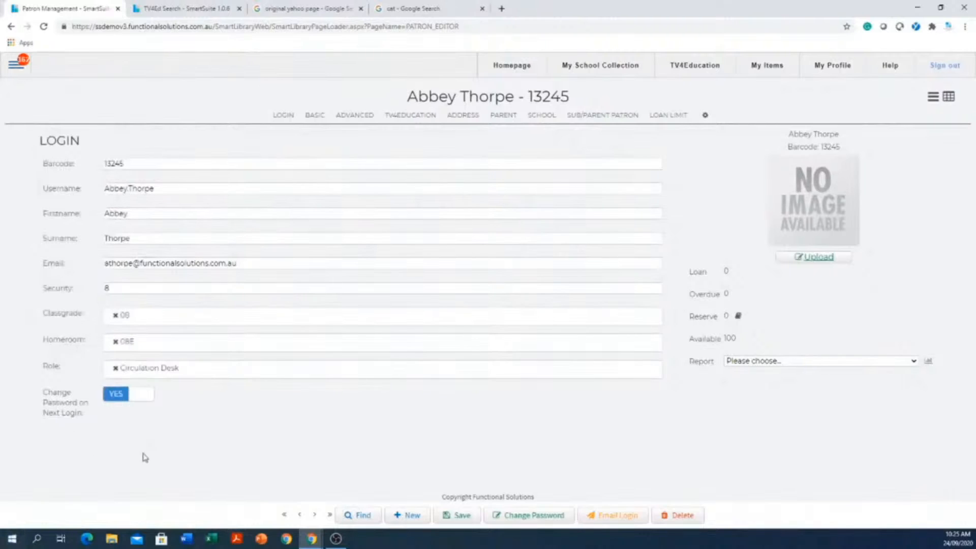
pyautogui.click(464, 518)
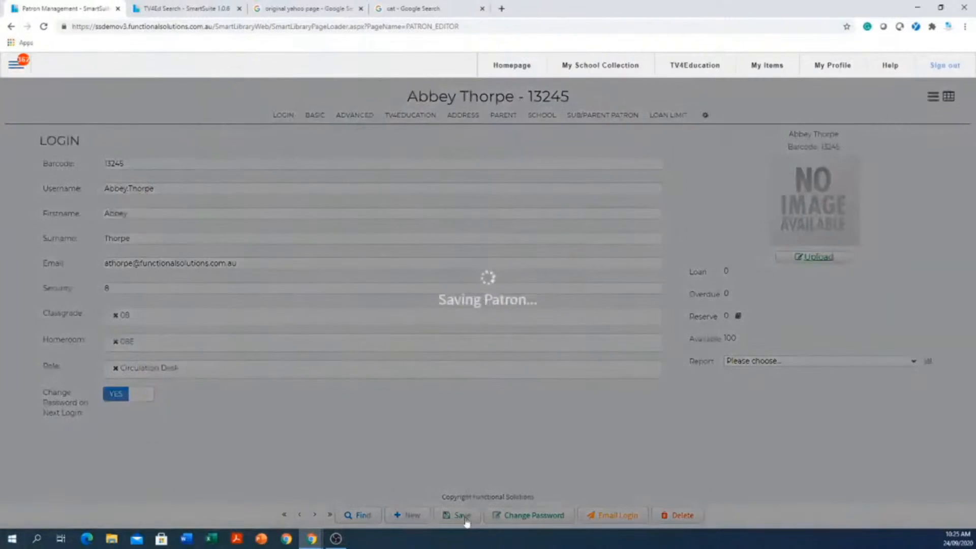
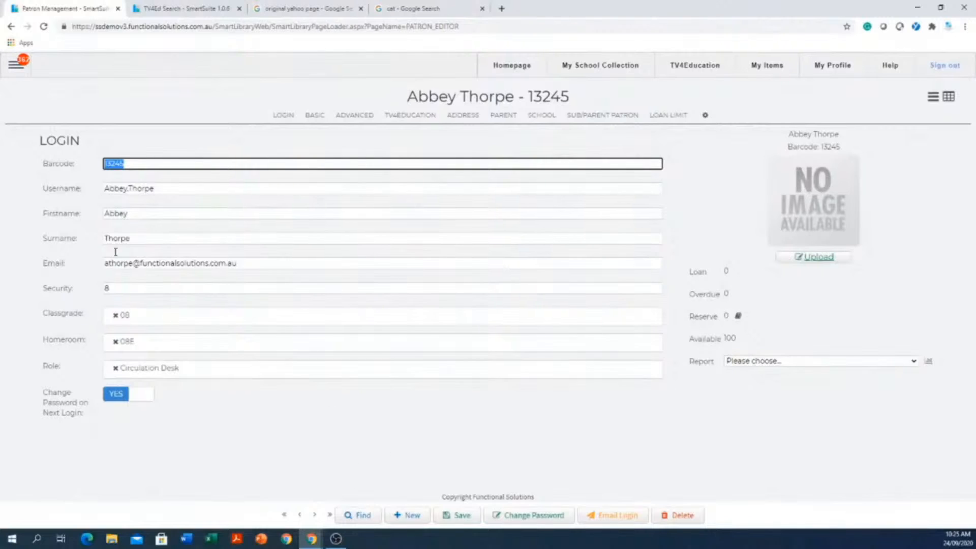
# - Leave the patron record and open the catalogue editor
pyautogui.click(15, 65)
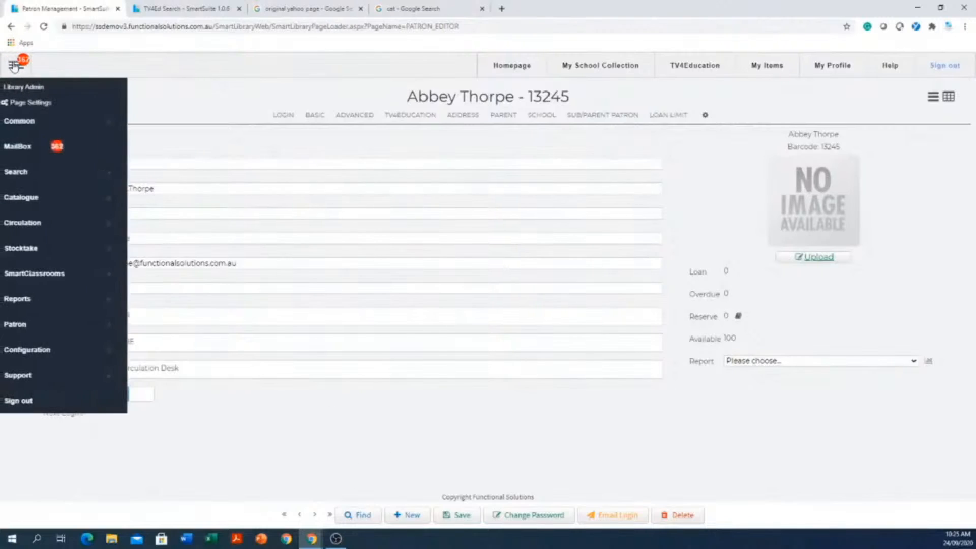
pyautogui.click(48, 204)
pyautogui.click(162, 198)
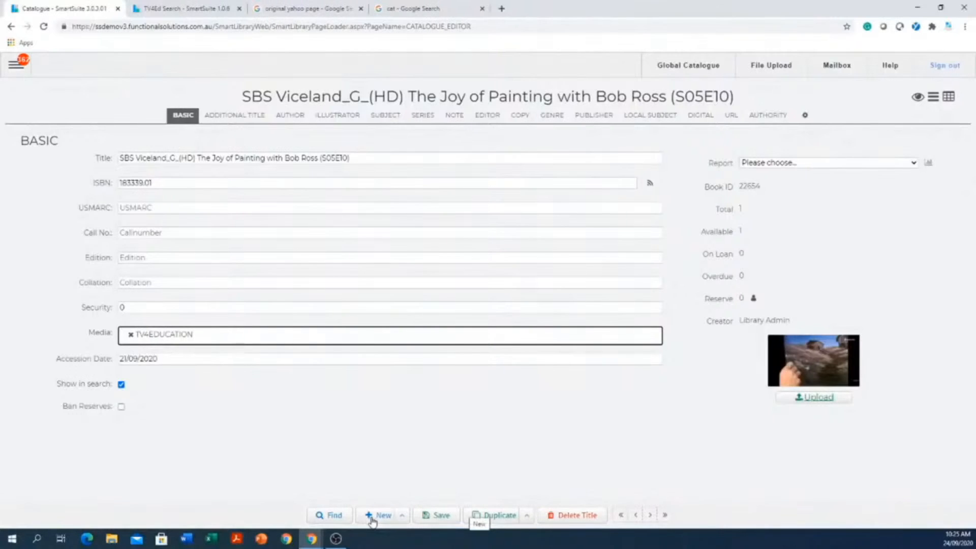
# - Search the catalogue for cat titles, open the record "Matthew Flinders' cat" and copy its ISBN
pyautogui.click(330, 518)
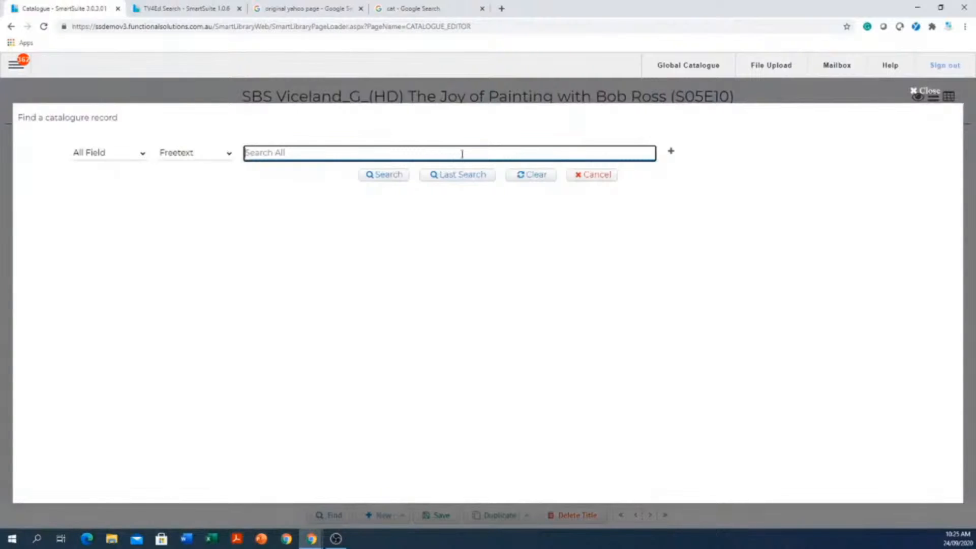
pyautogui.write('cat')
pyautogui.press('Return')
pyautogui.scroll(-6, 285, 331)
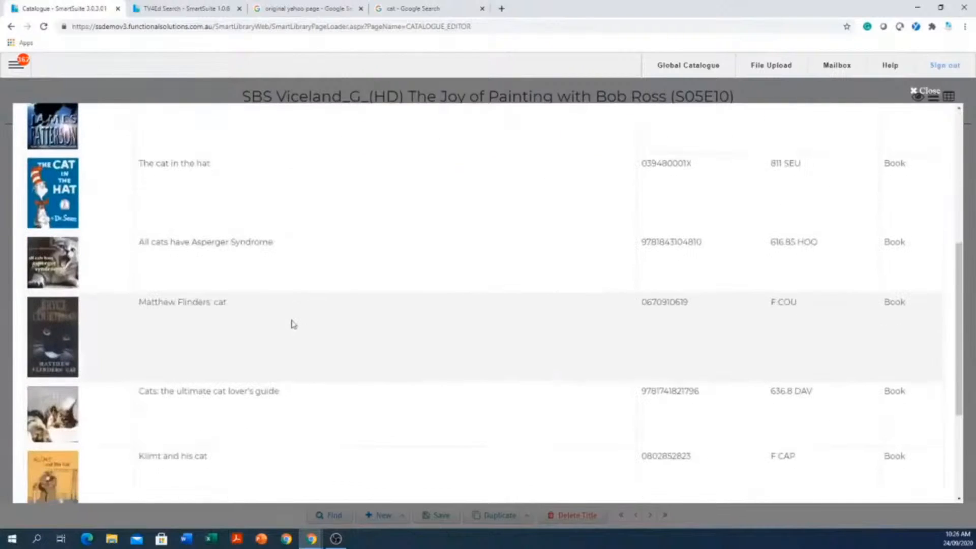
pyautogui.click(229, 344)
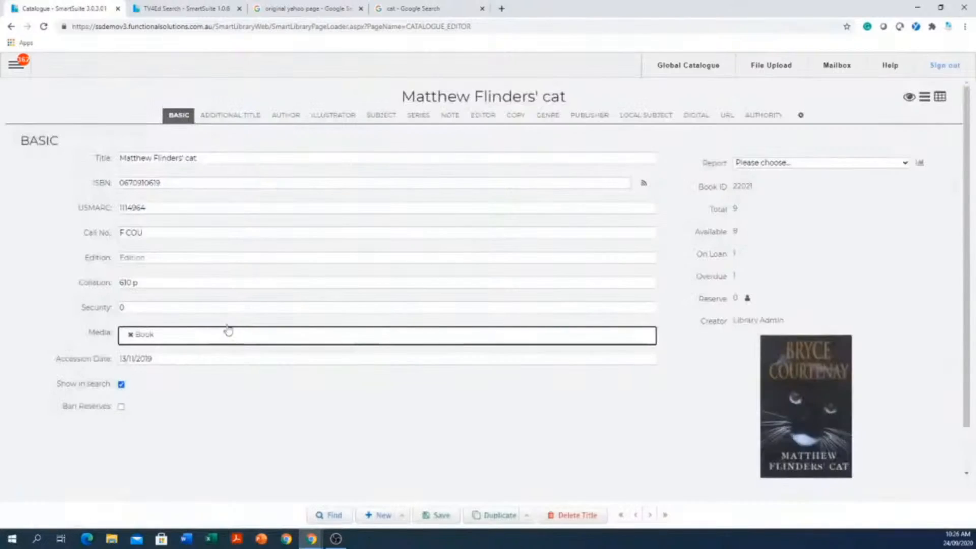
pyautogui.moveTo(206, 184); pyautogui.dragTo(40, 194)
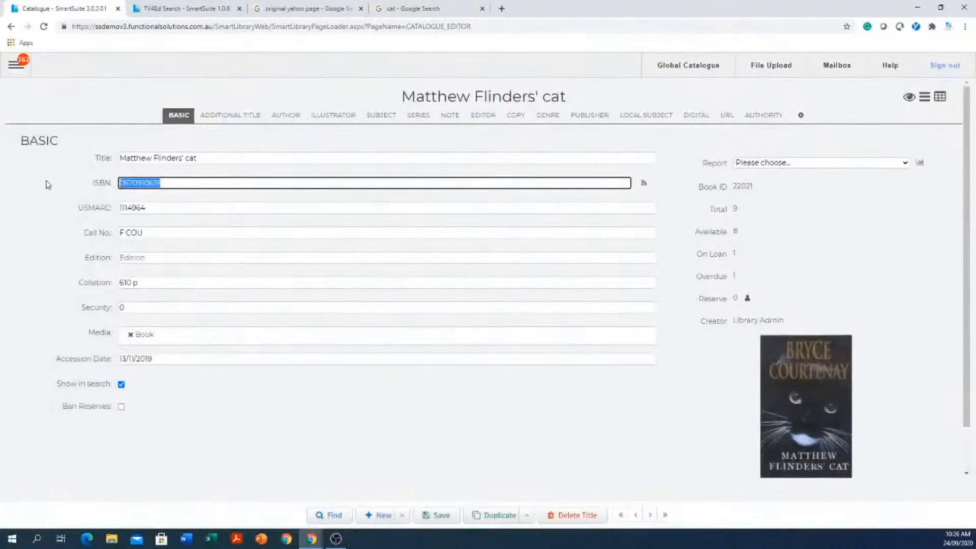
pyautogui.hotkey('ctrl', 'c')
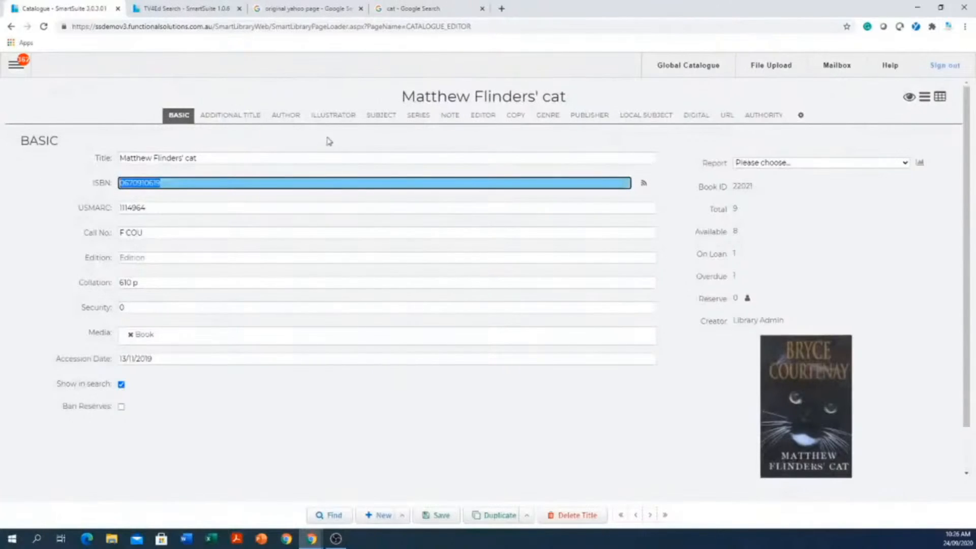
# - Review the book record's author, illustrator, subject, series, editor and publisher sections, and look at the section display settings
pyautogui.click(286, 116)
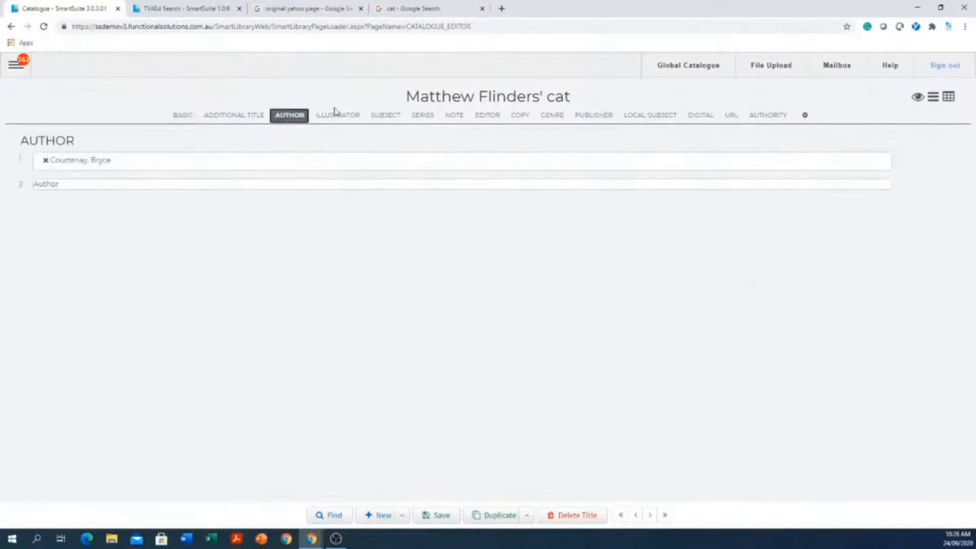
pyautogui.click(337, 116)
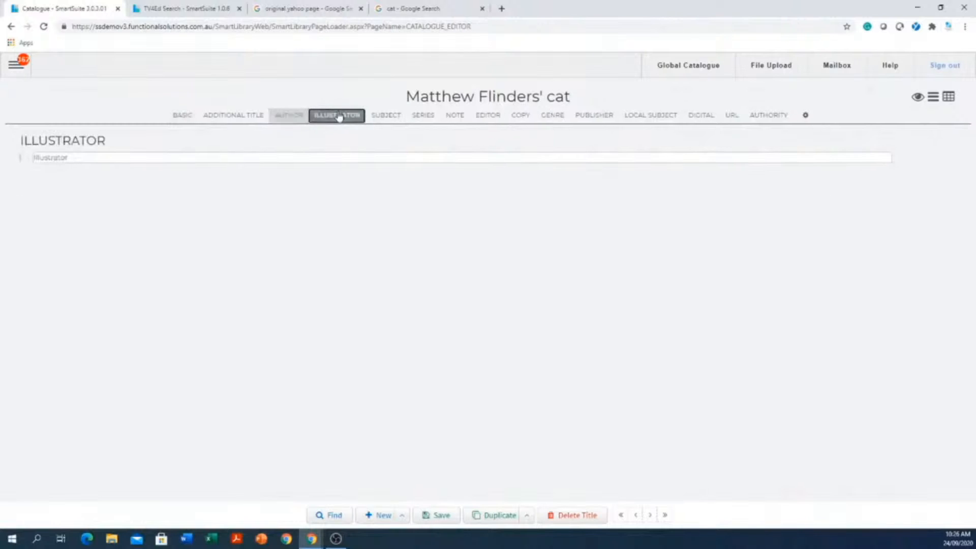
pyautogui.click(382, 117)
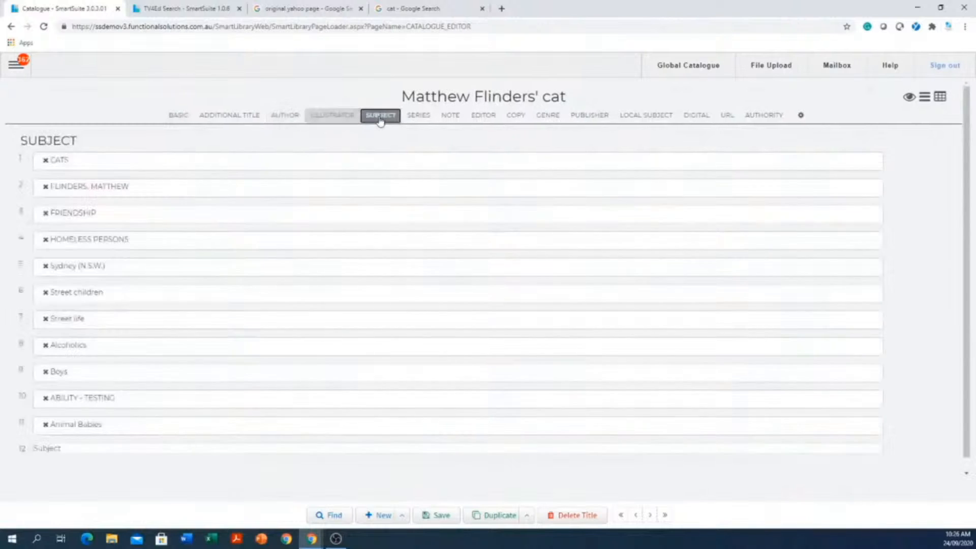
pyautogui.click(418, 116)
pyautogui.click(489, 121)
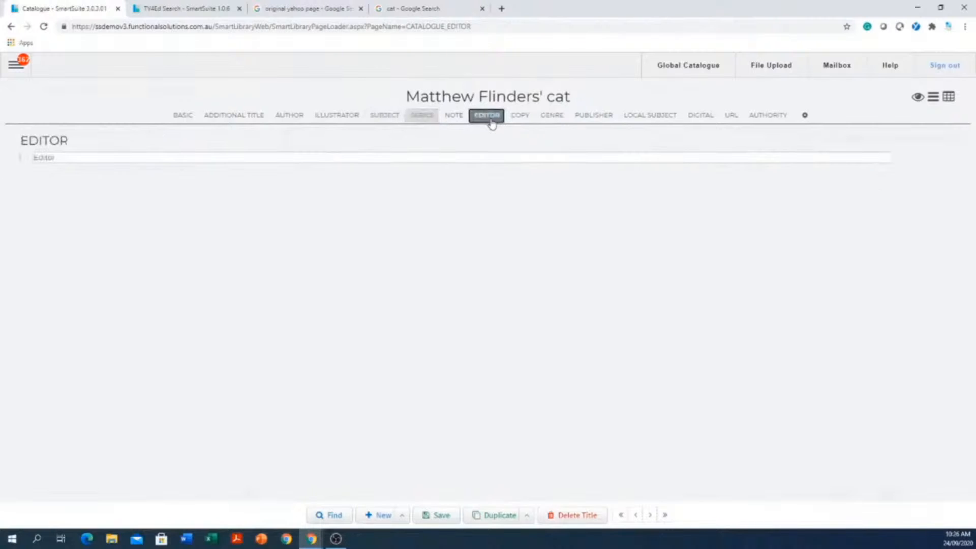
pyautogui.click(606, 115)
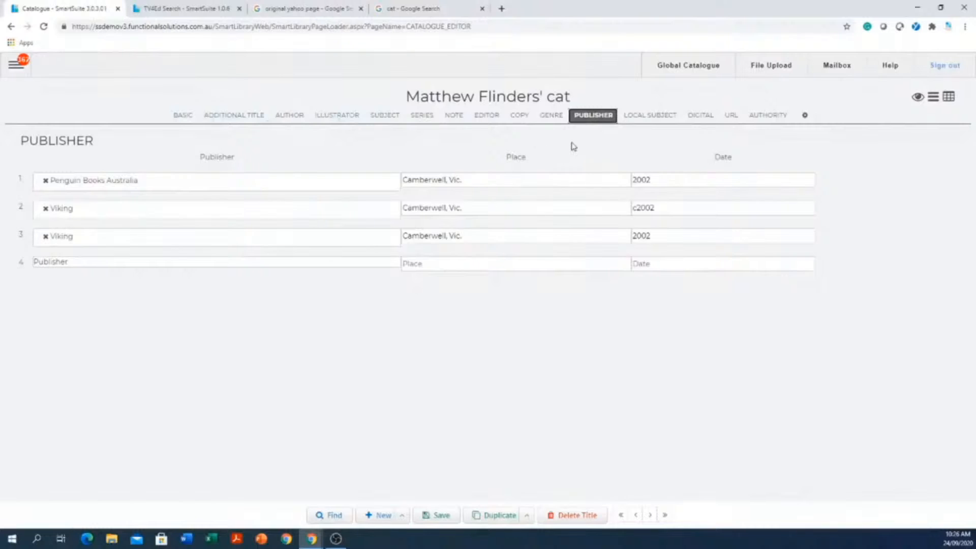
pyautogui.click(189, 118)
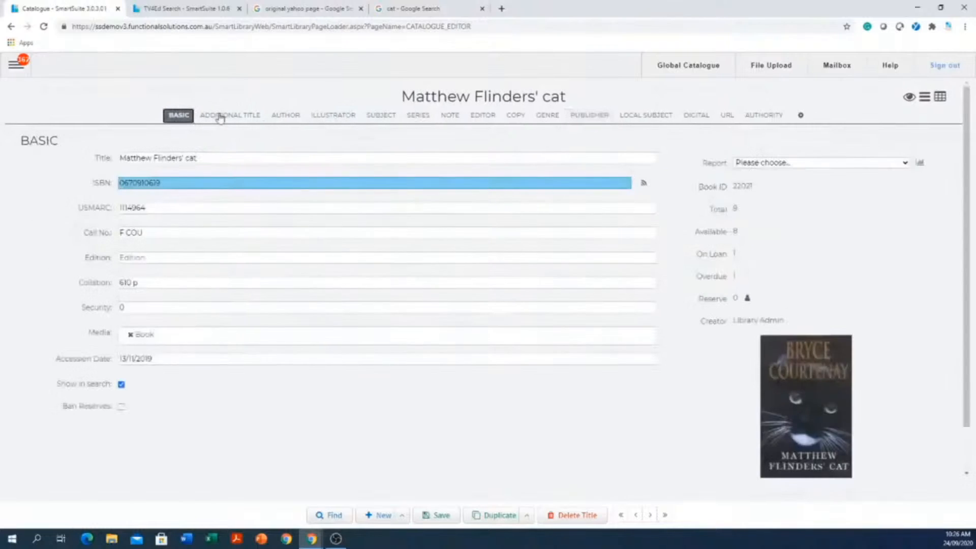
pyautogui.click(801, 115)
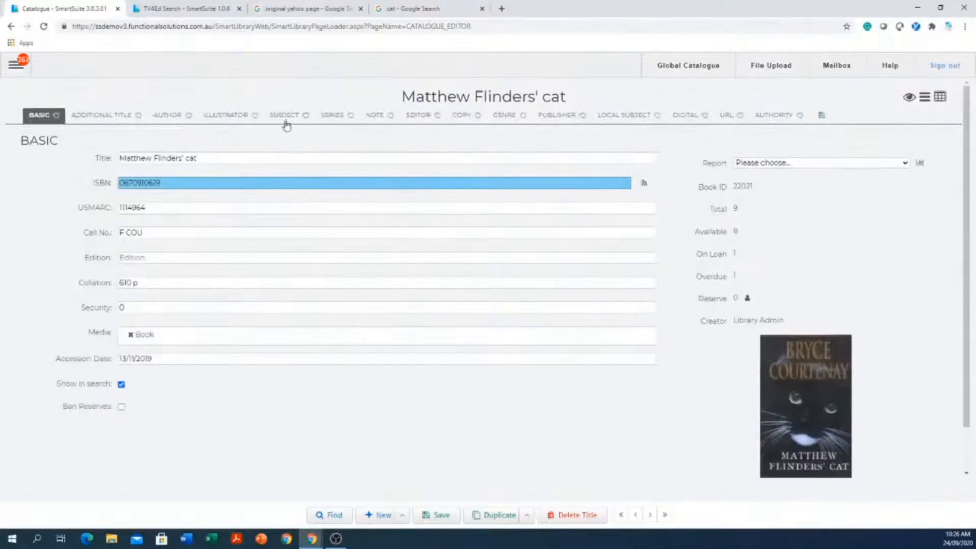
pyautogui.click(823, 119)
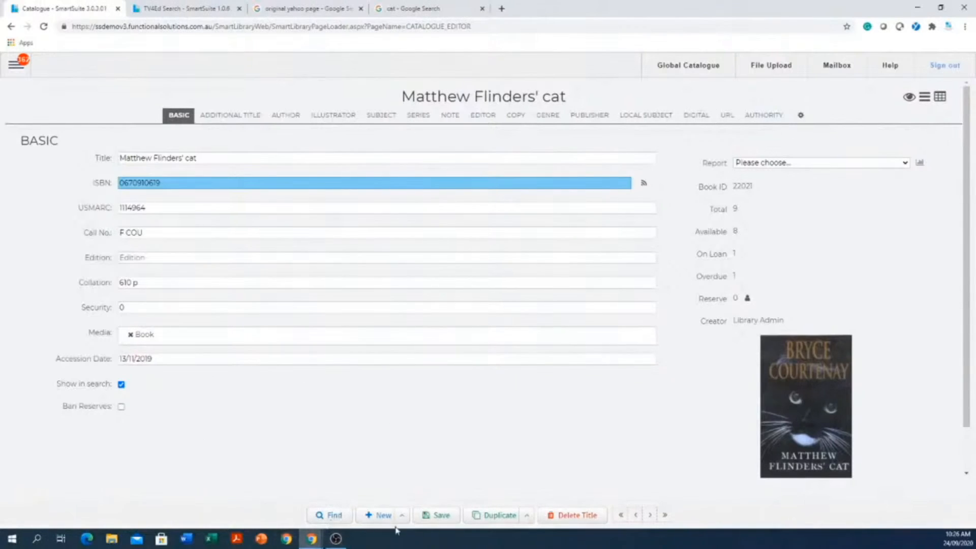
pyautogui.click(382, 517)
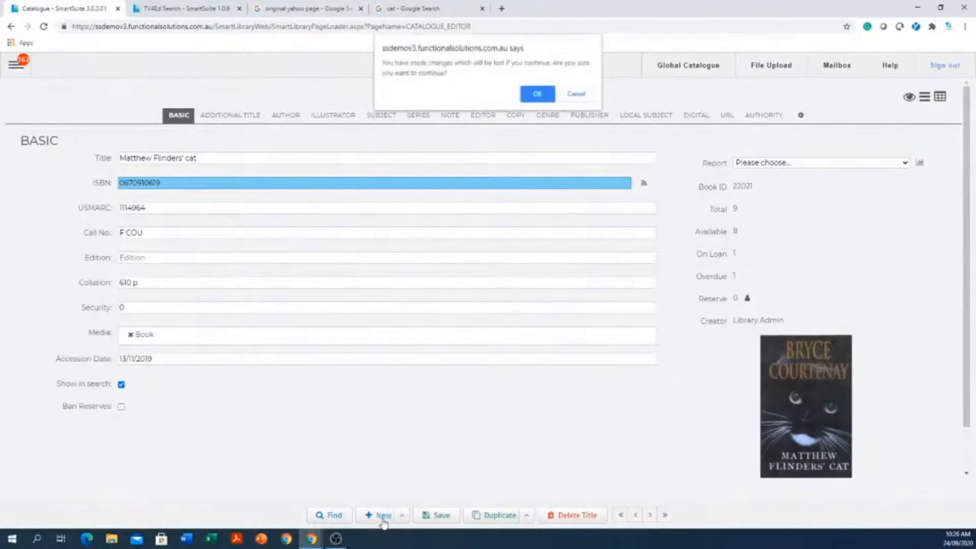
pyautogui.click(539, 94)
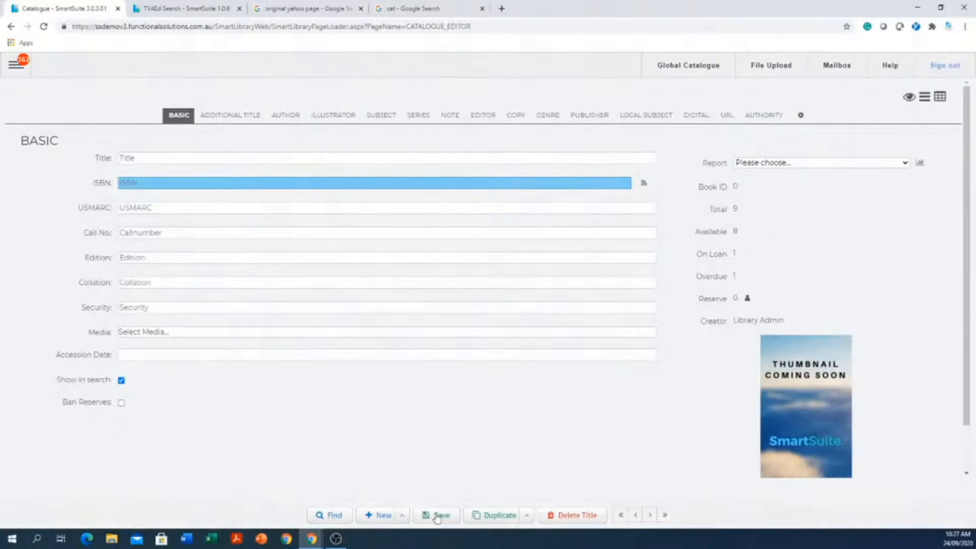
pyautogui.click(199, 182)
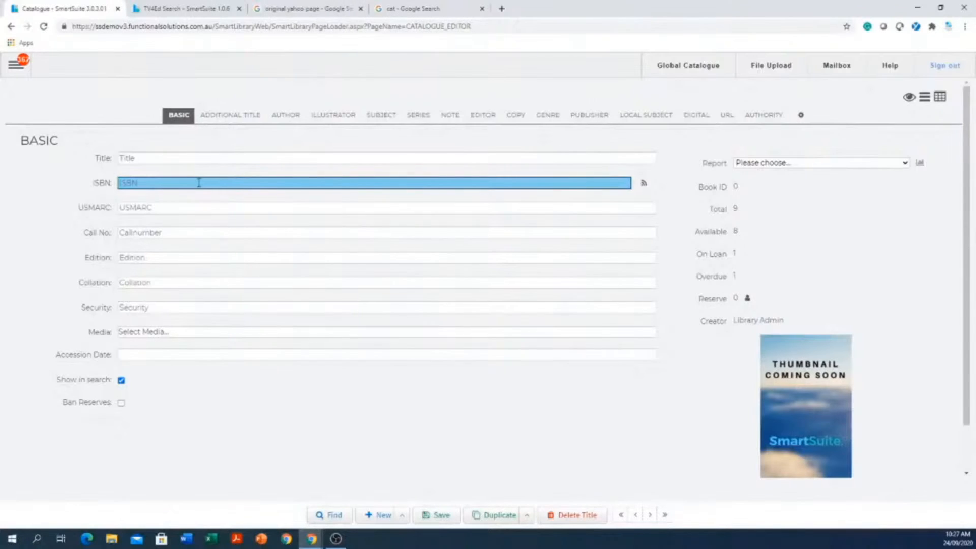
pyautogui.rightClick(199, 184)
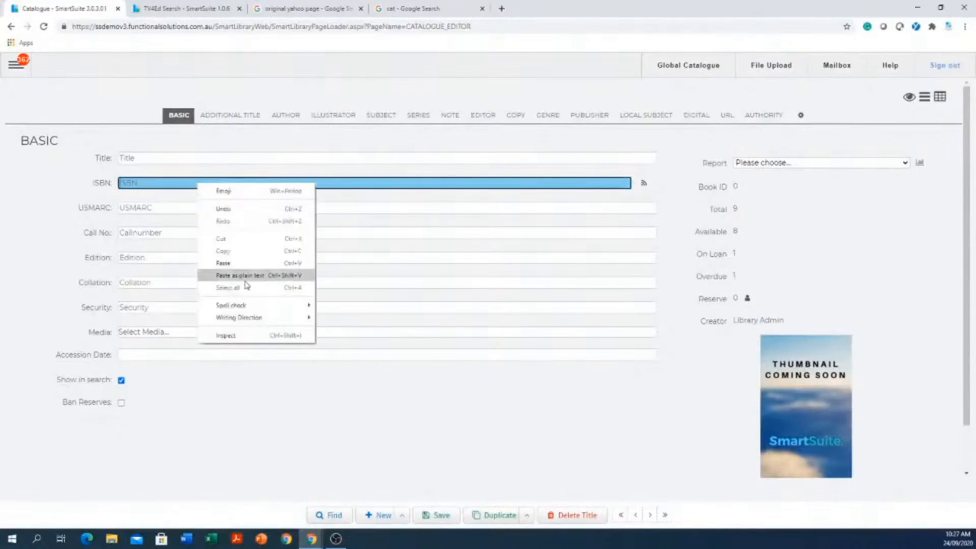
pyautogui.click(252, 264)
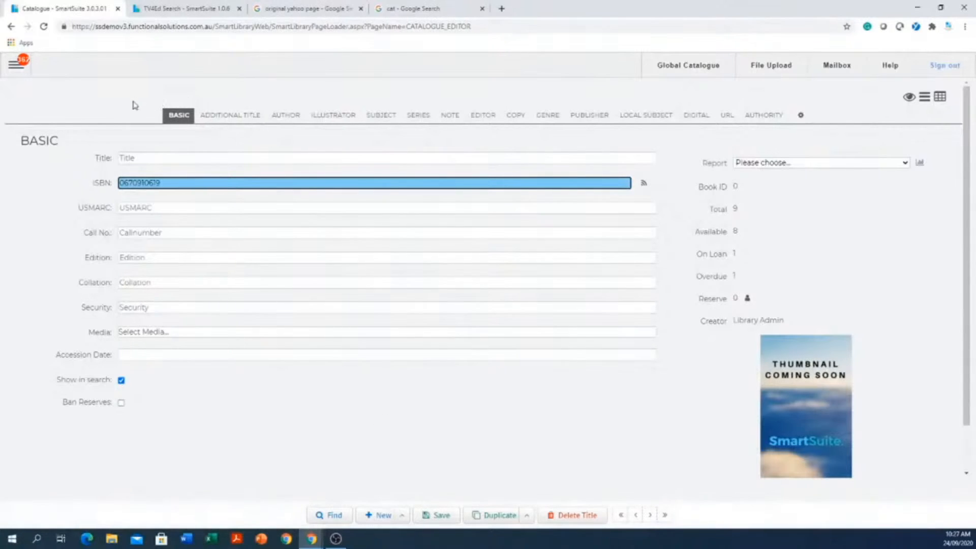
# - Look through the new record's additional title, author, illustrator, subject, series and note sections before importing any data
pyautogui.click(243, 115)
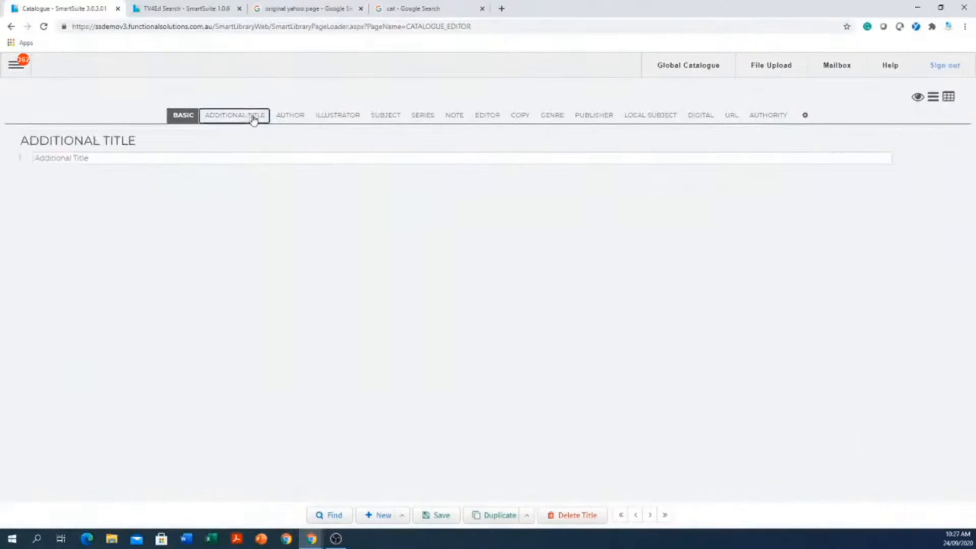
pyautogui.click(298, 121)
pyautogui.click(337, 116)
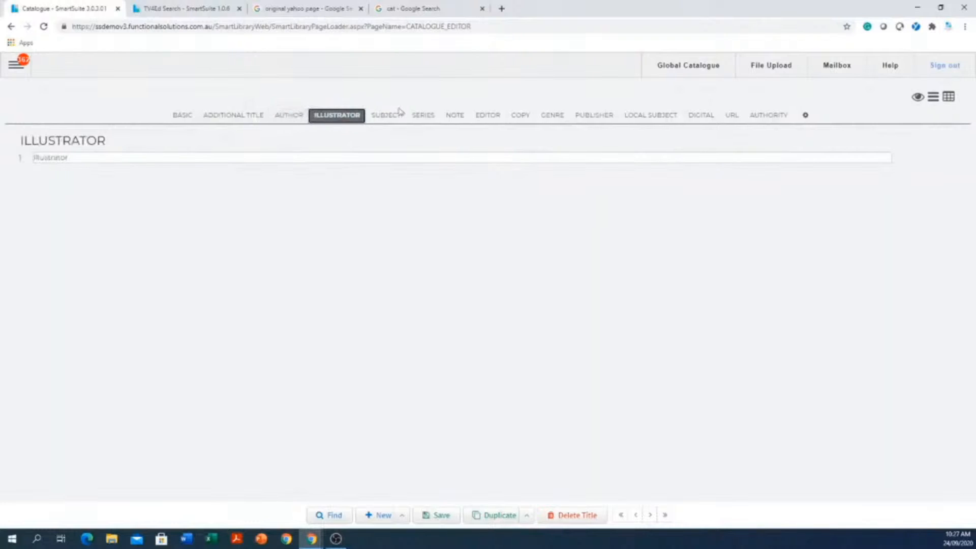
pyautogui.click(393, 121)
pyautogui.click(427, 120)
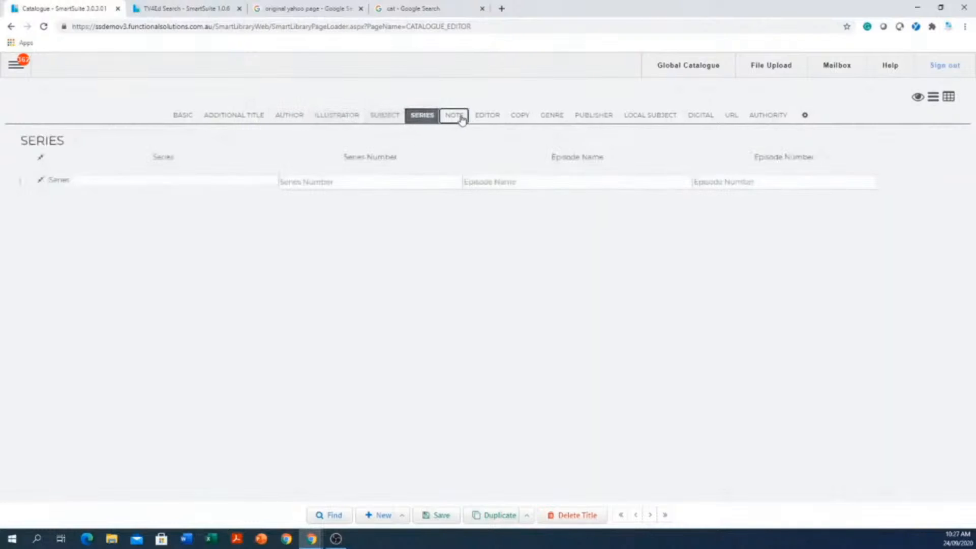
pyautogui.click(457, 117)
pyautogui.click(184, 117)
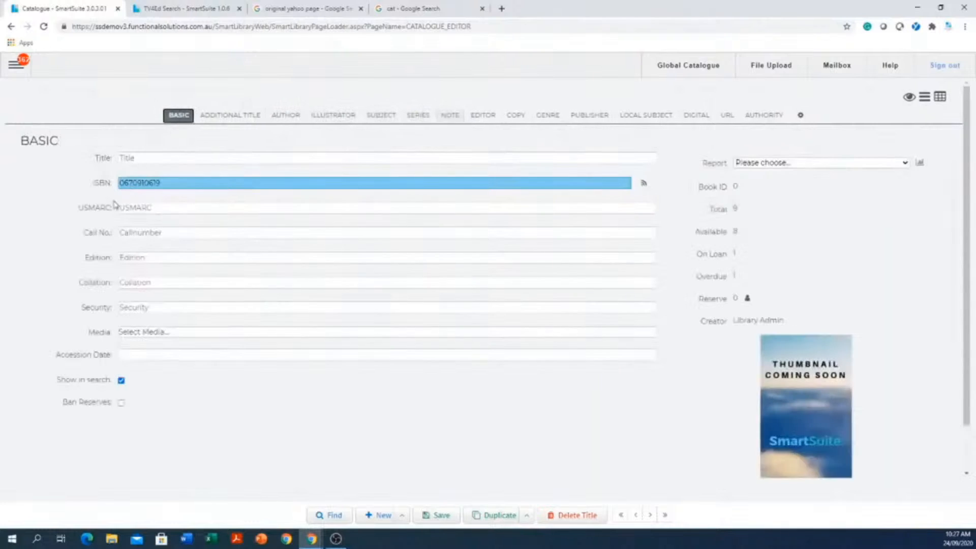
# - Import the title details from SCIS using the ISBN and check the additional title, author, subject, series, note and genre sections
pyautogui.click(644, 185)
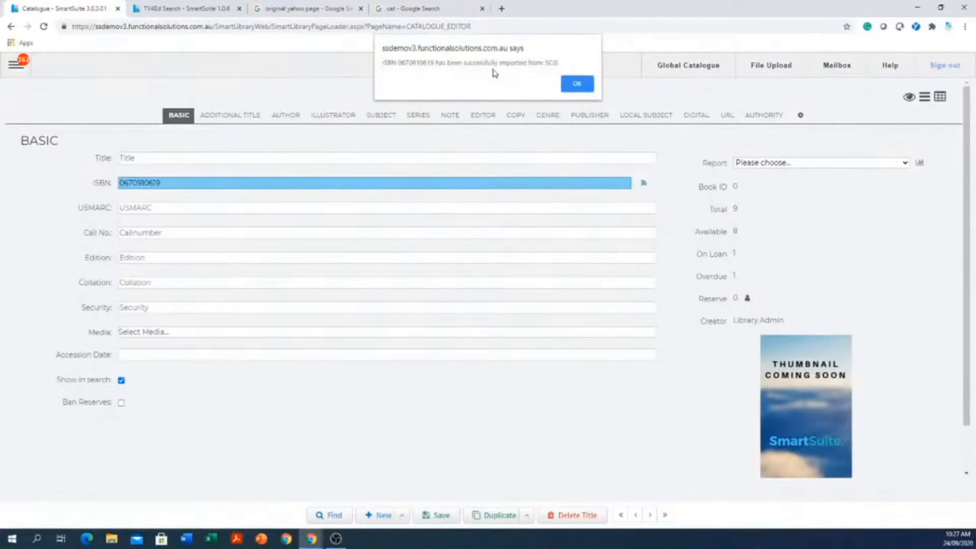
pyautogui.click(576, 84)
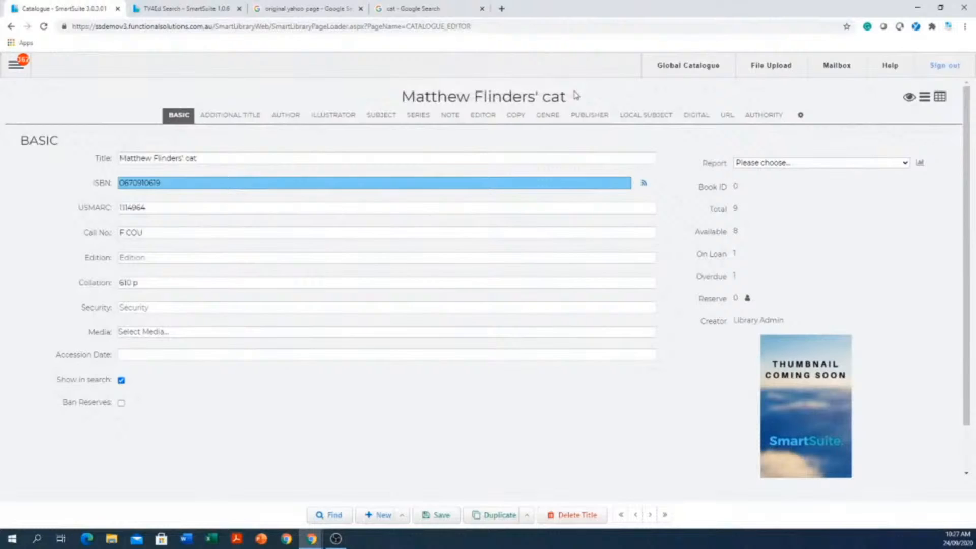
pyautogui.click(232, 114)
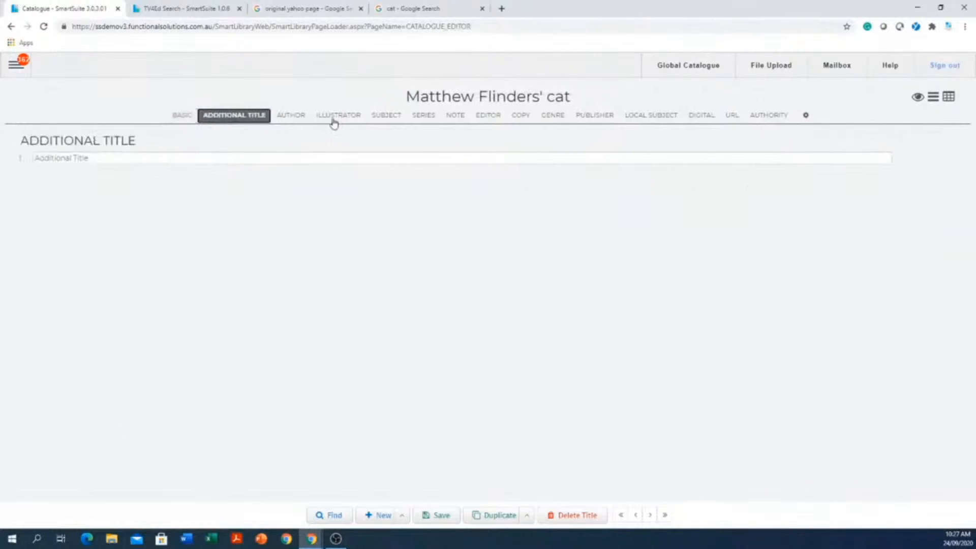
pyautogui.click(325, 120)
pyautogui.click(290, 117)
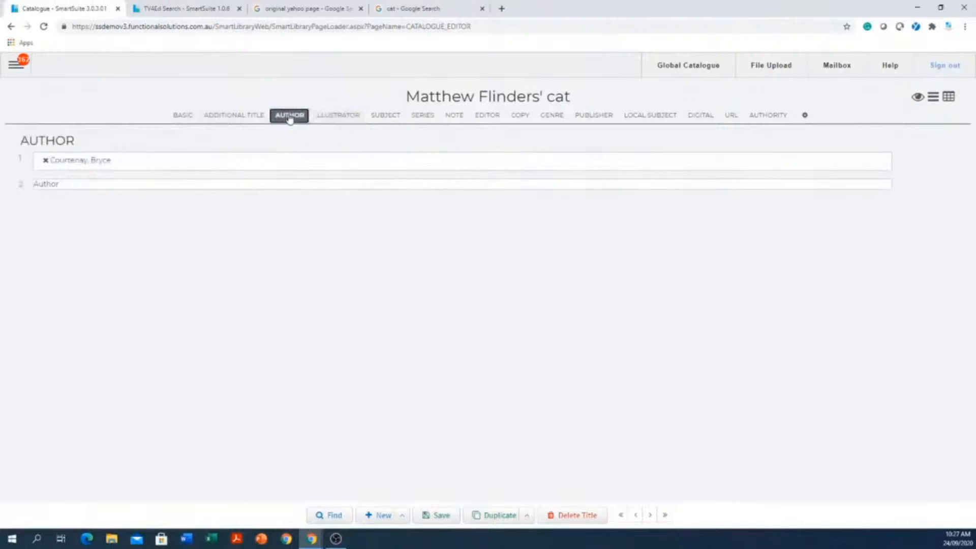
pyautogui.click(386, 120)
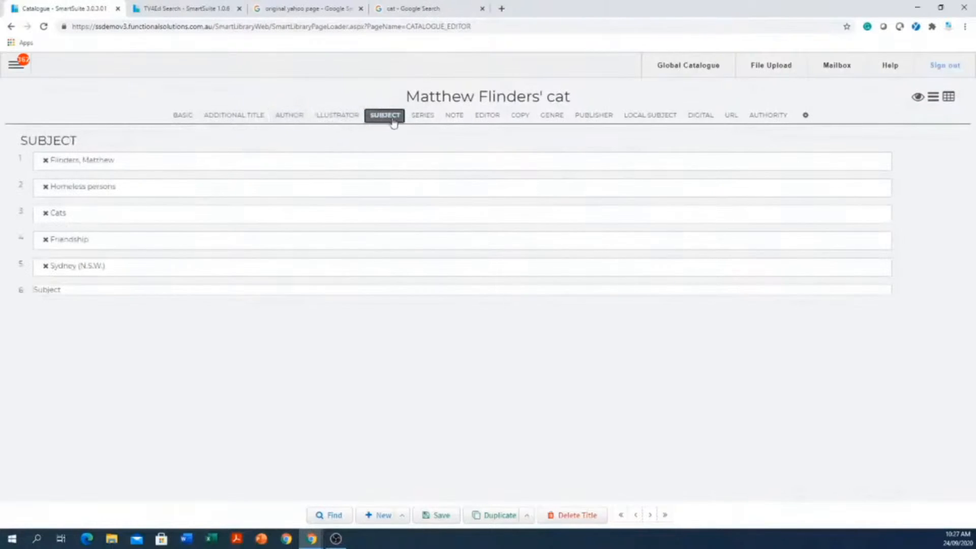
pyautogui.click(425, 121)
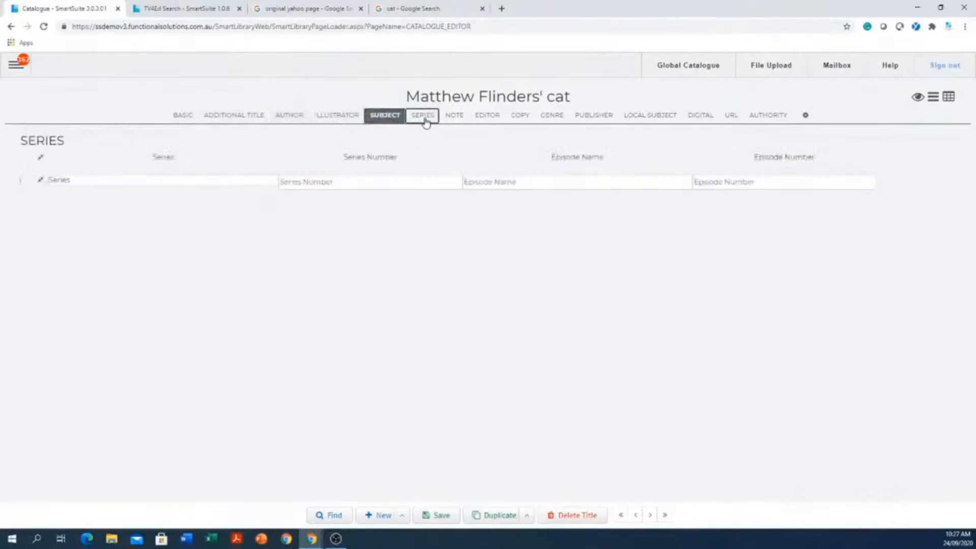
pyautogui.click(454, 118)
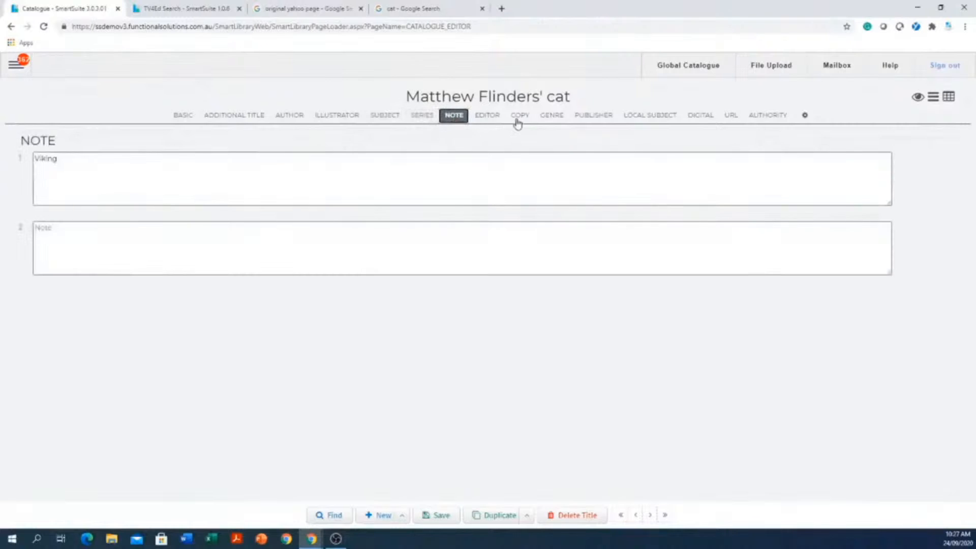
pyautogui.click(550, 117)
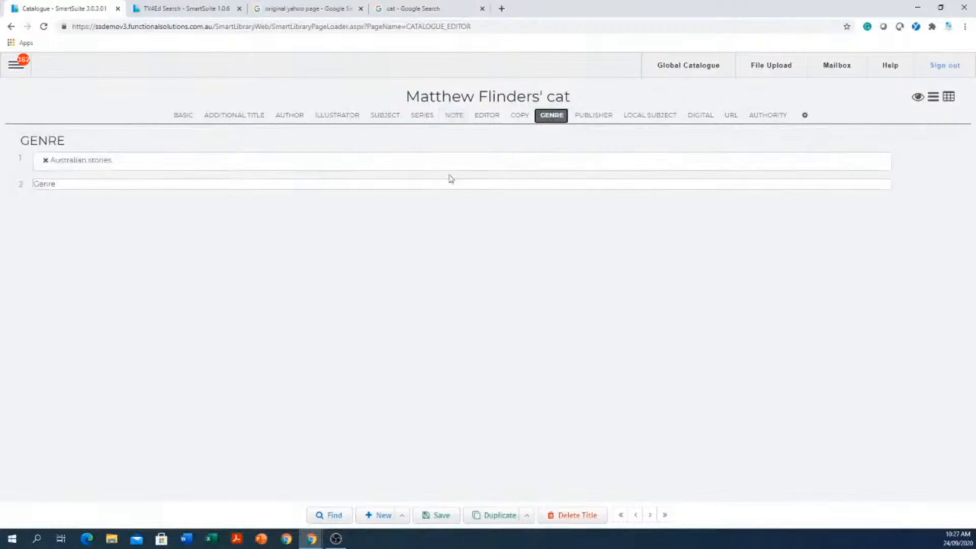
pyautogui.click(184, 116)
pyautogui.doubleClick(162, 182)
pyautogui.hotkey('ctrl', 'c')
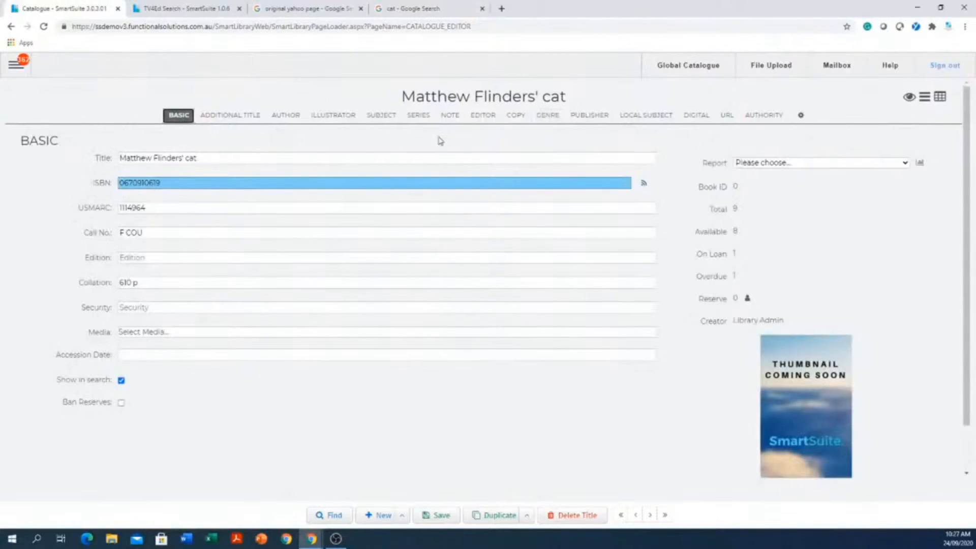
# - Open the new record's copy information and expand the first copy row to show all its detail fields
pyautogui.click(514, 120)
pyautogui.click(260, 211)
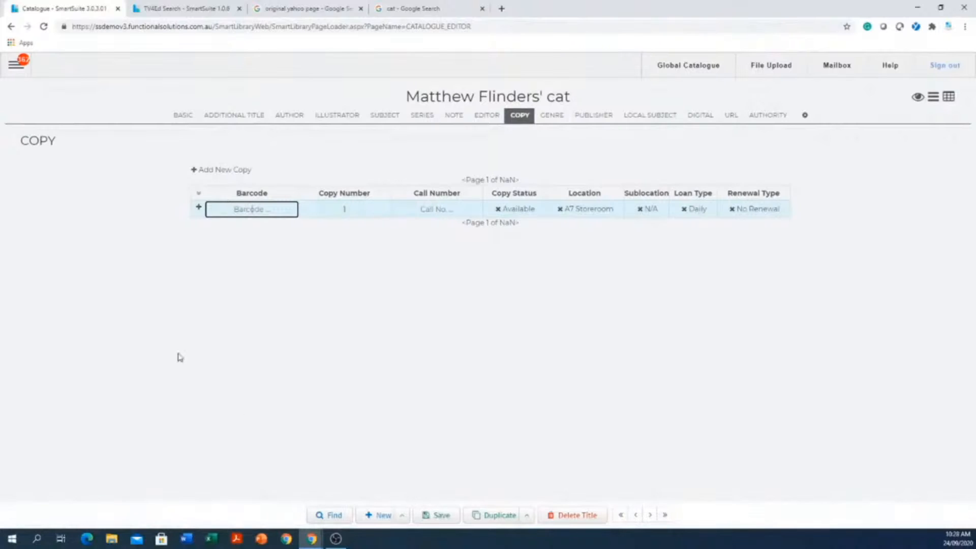
pyautogui.click(199, 208)
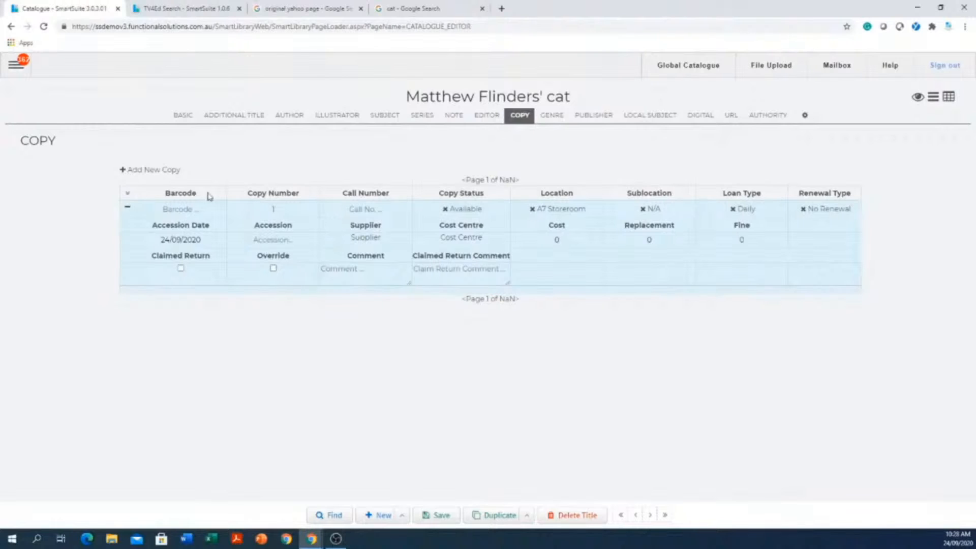
# - Go to the first catalogue title, discarding the unsaved record, and open its title deletion confirmation before closing it without deleting
pyautogui.click(181, 115)
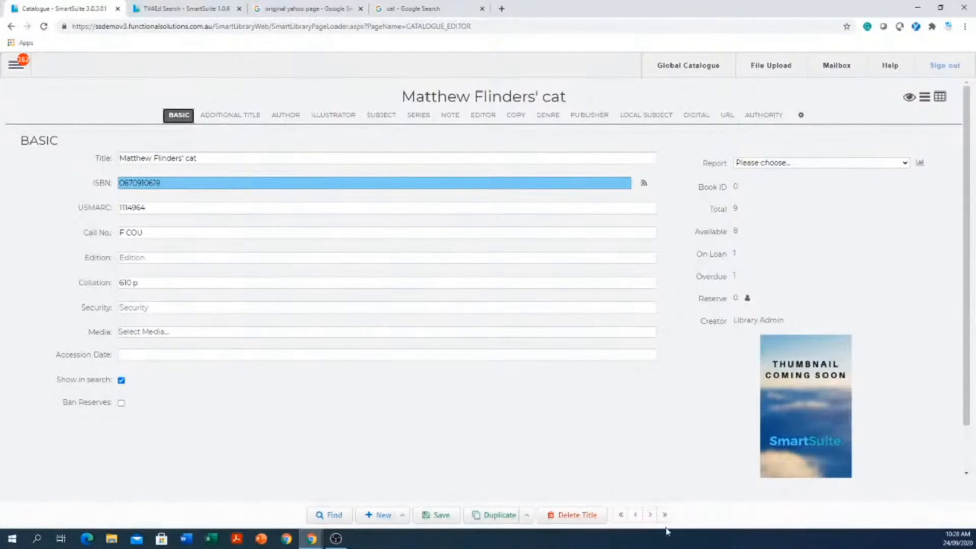
pyautogui.click(621, 515)
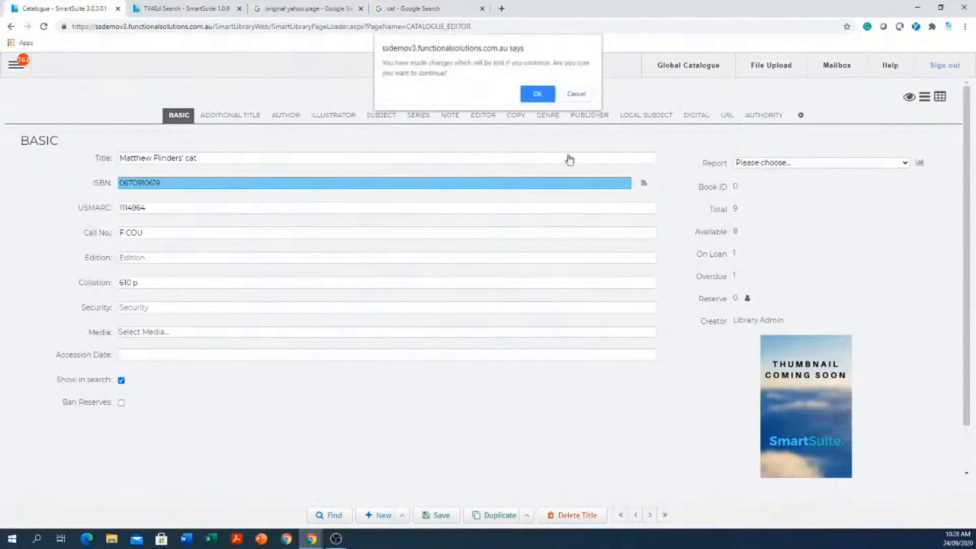
pyautogui.click(537, 94)
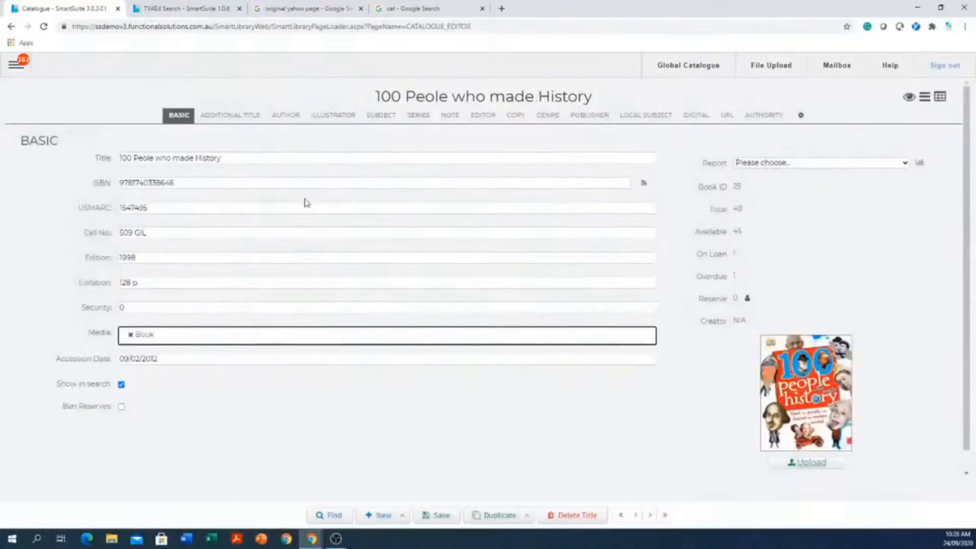
pyautogui.click(591, 517)
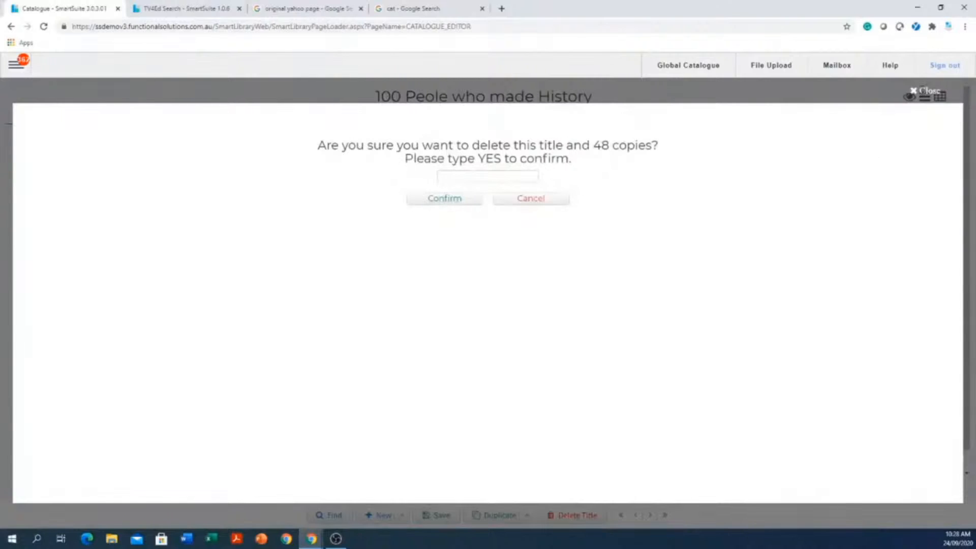
pyautogui.click(925, 91)
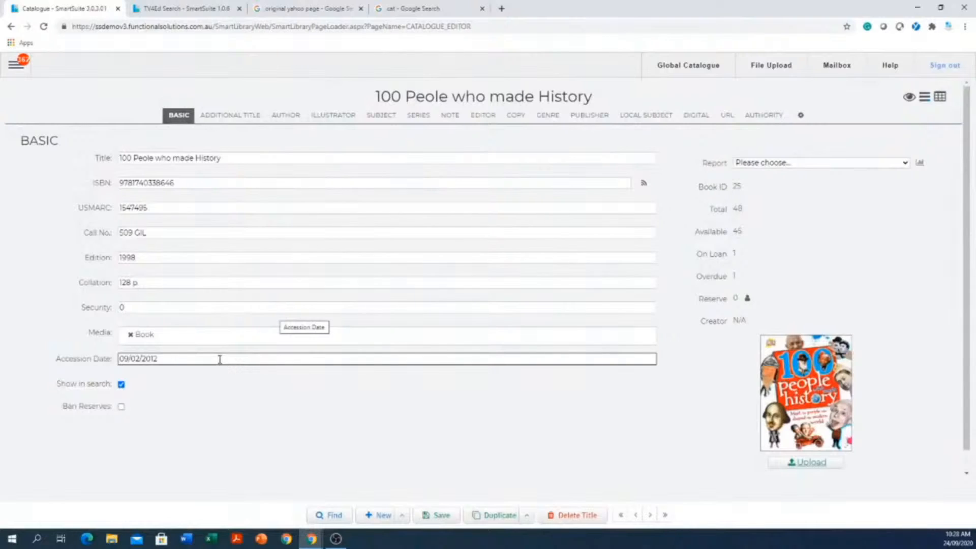
# - Open the copy list of "100 Peole who made History", expand copy number 7, and view its Assets and Maintenance forms
pyautogui.click(522, 118)
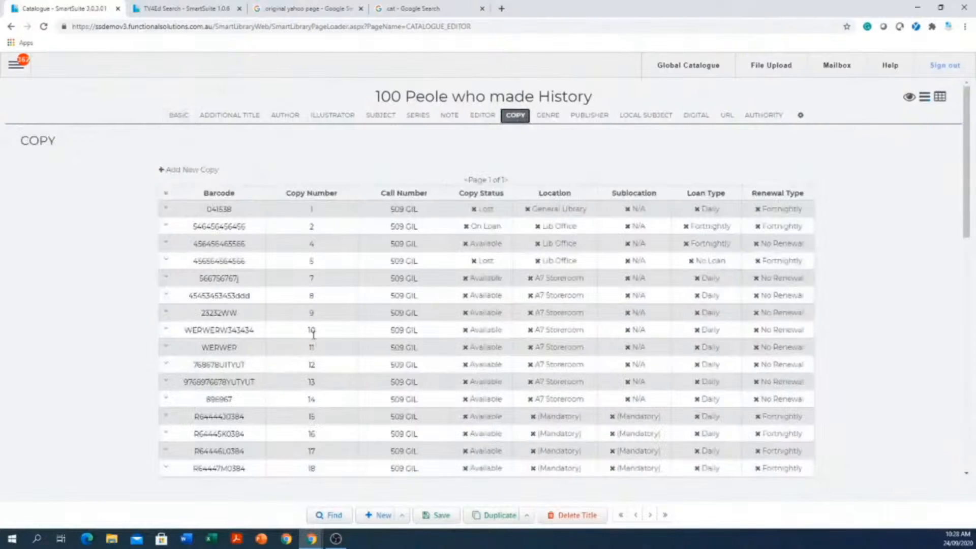
pyautogui.moveTo(255, 278); pyautogui.dragTo(199, 281)
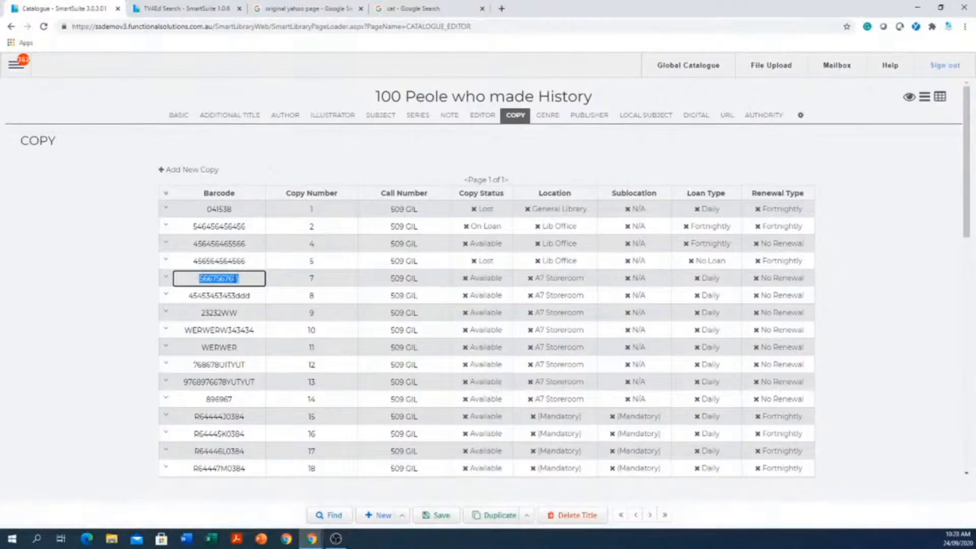
pyautogui.click(165, 279)
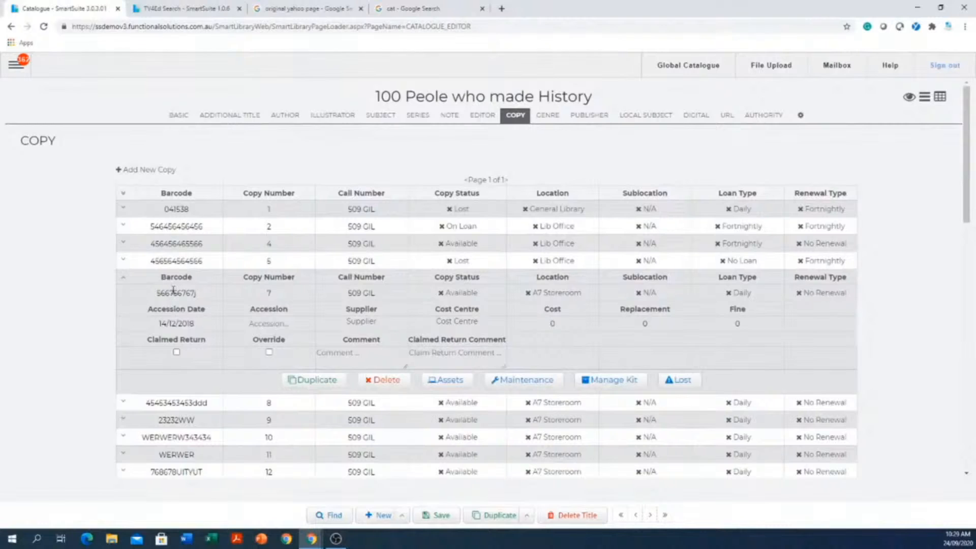
pyautogui.click(447, 382)
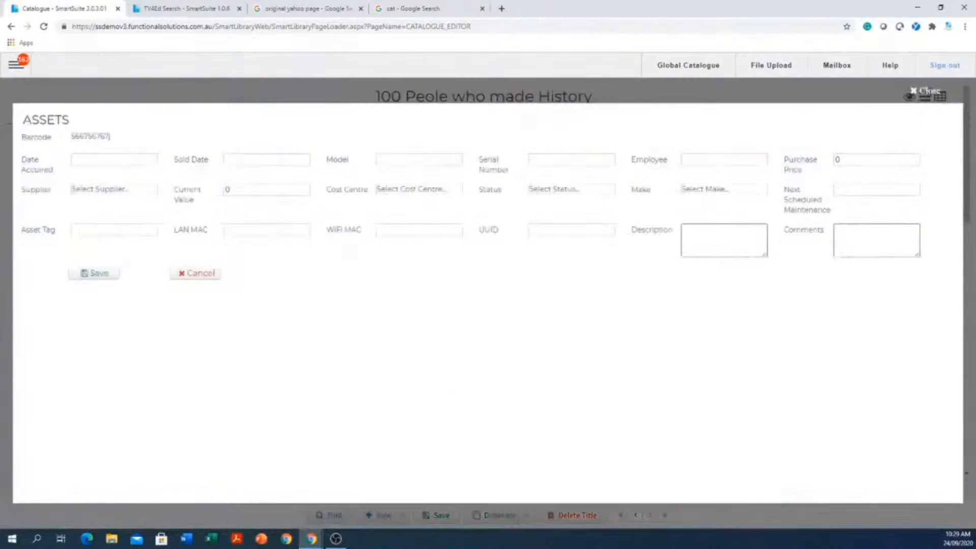
pyautogui.click(923, 91)
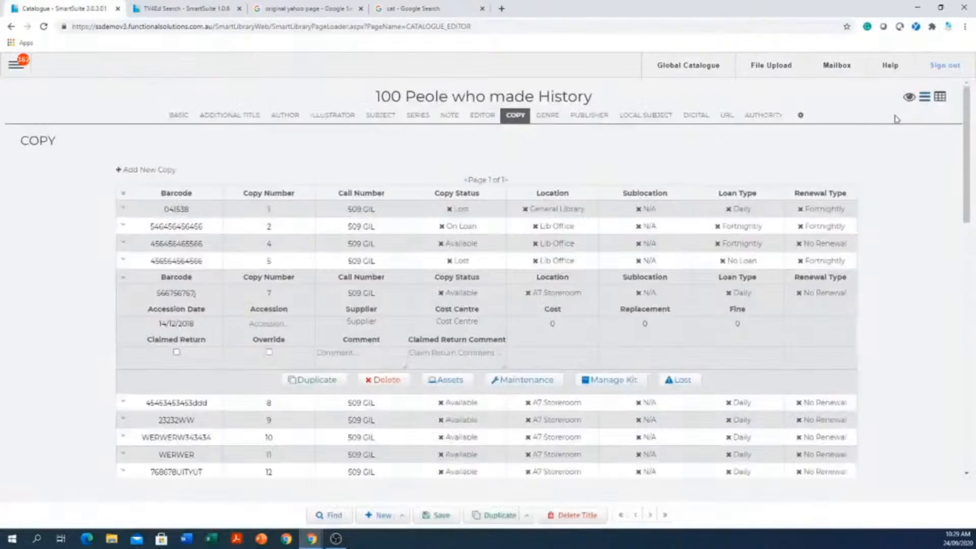
pyautogui.click(529, 385)
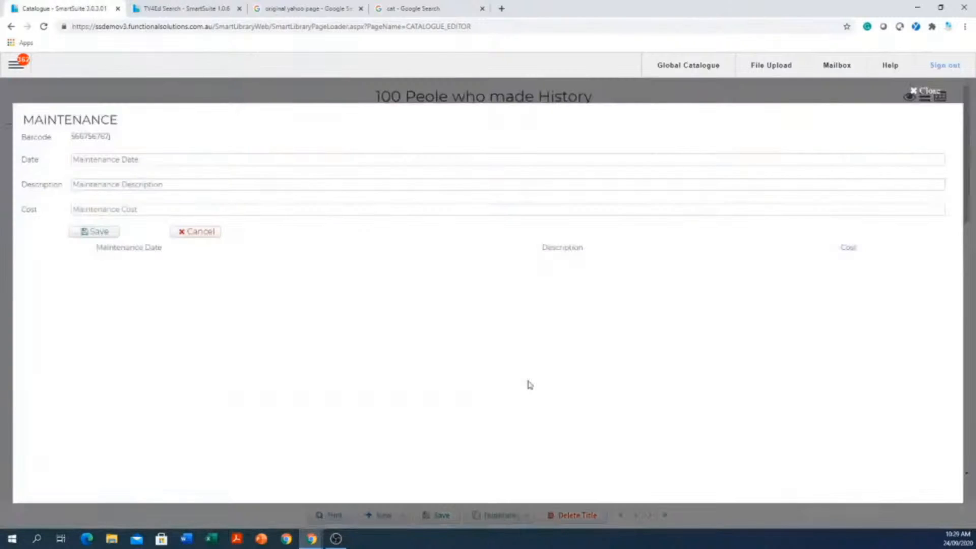
pyautogui.click(926, 91)
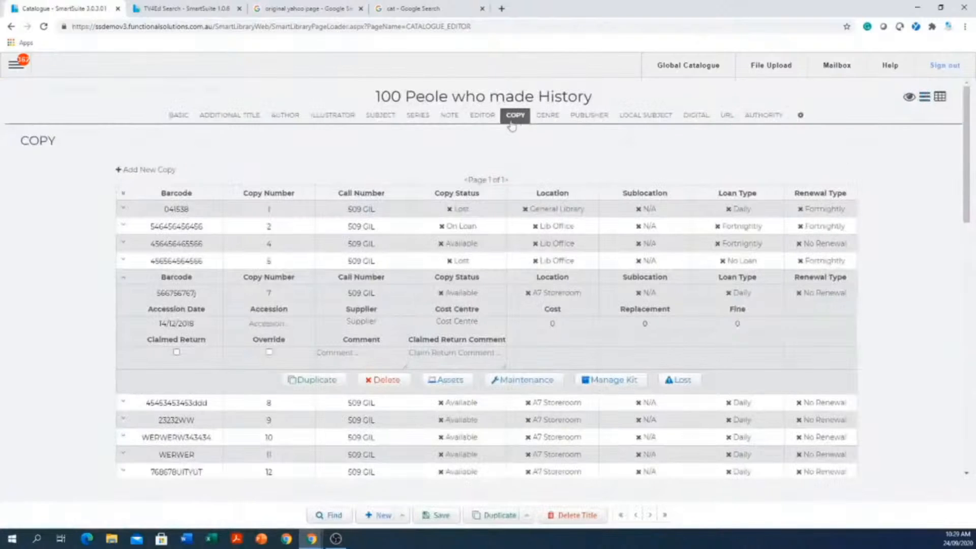
pyautogui.click(178, 116)
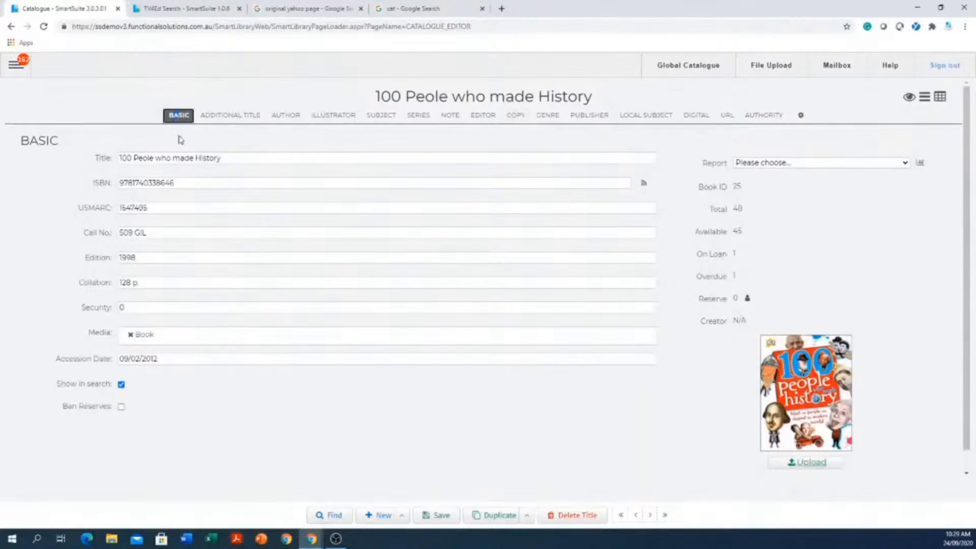
pyautogui.click(199, 187)
pyautogui.click(378, 516)
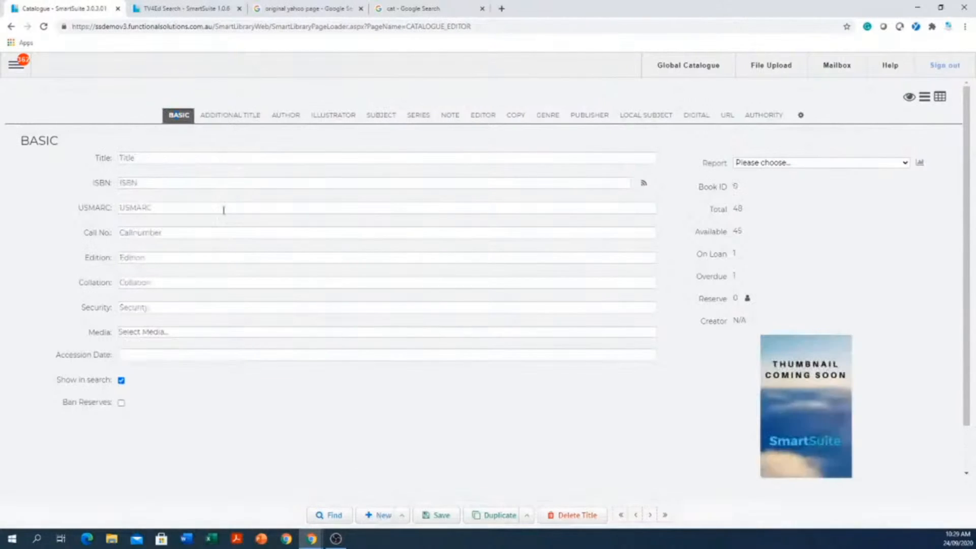
pyautogui.click(222, 183)
pyautogui.rightClick(222, 184)
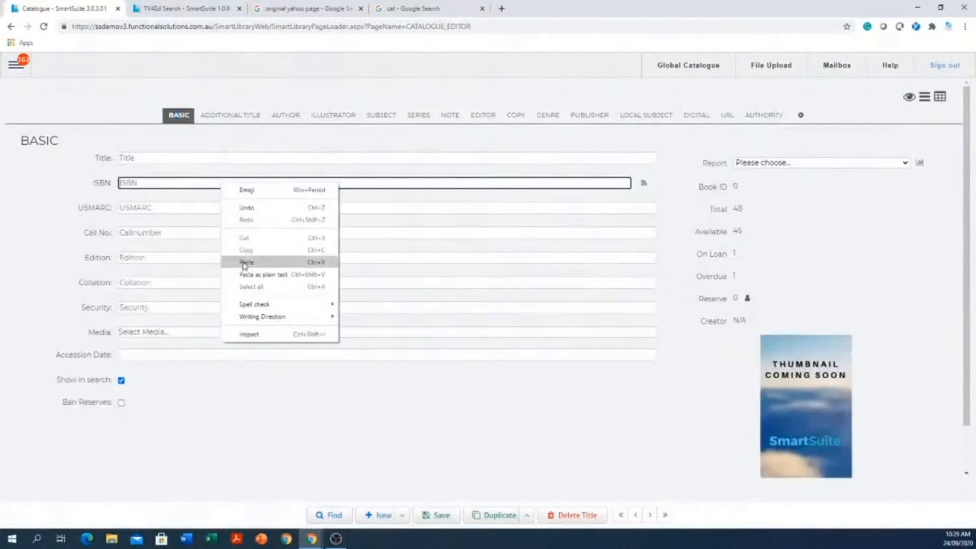
pyautogui.click(240, 262)
pyautogui.click(644, 184)
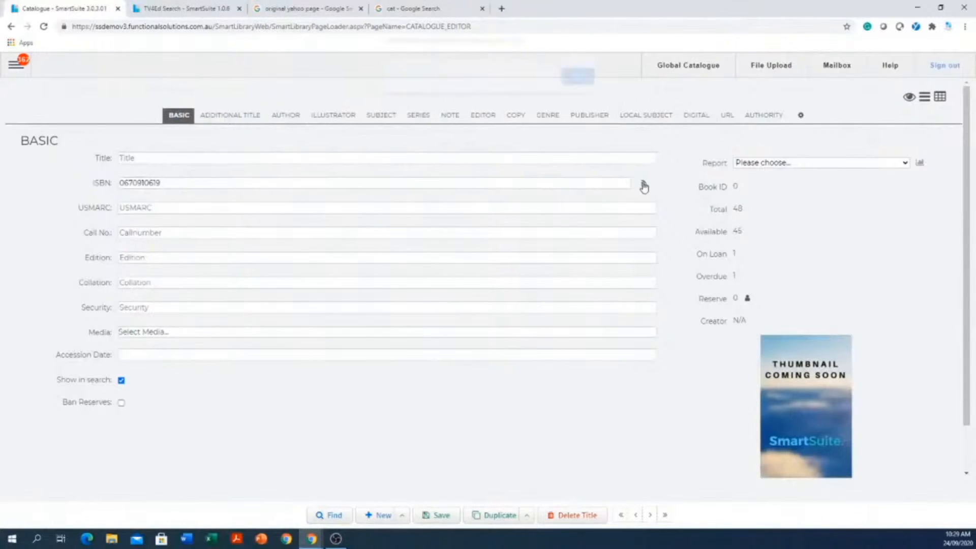
pyautogui.click(570, 87)
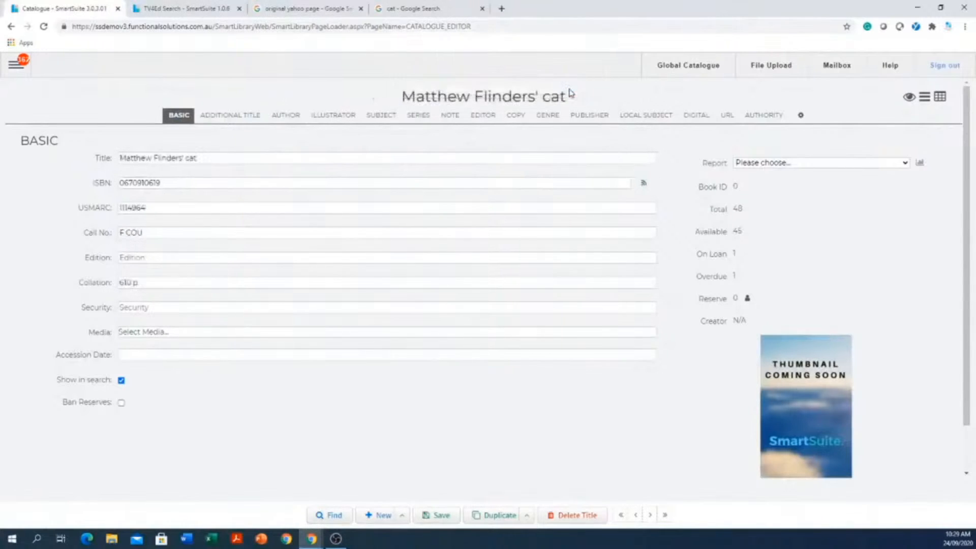
# - Try to start another new record from the copy section, and return to the record's basic details
pyautogui.click(524, 117)
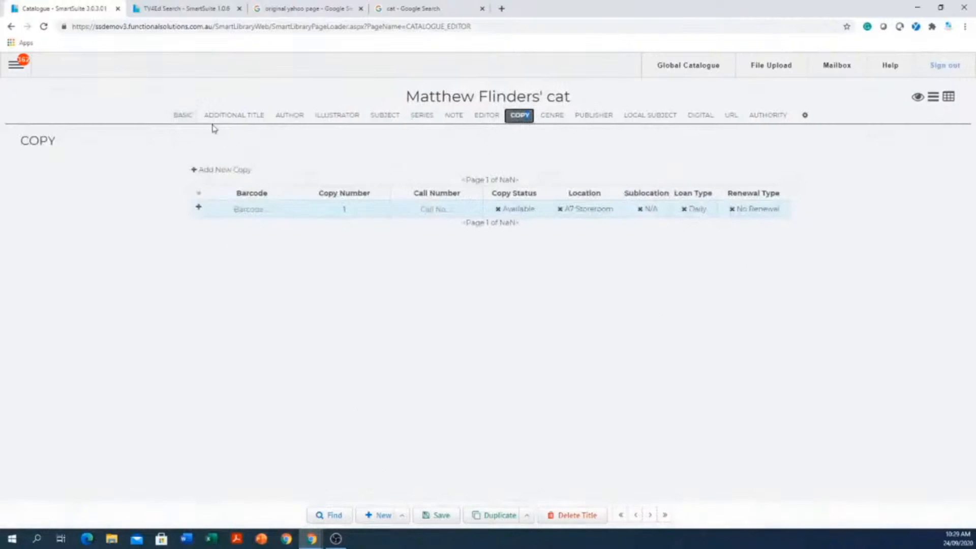
pyautogui.click(383, 516)
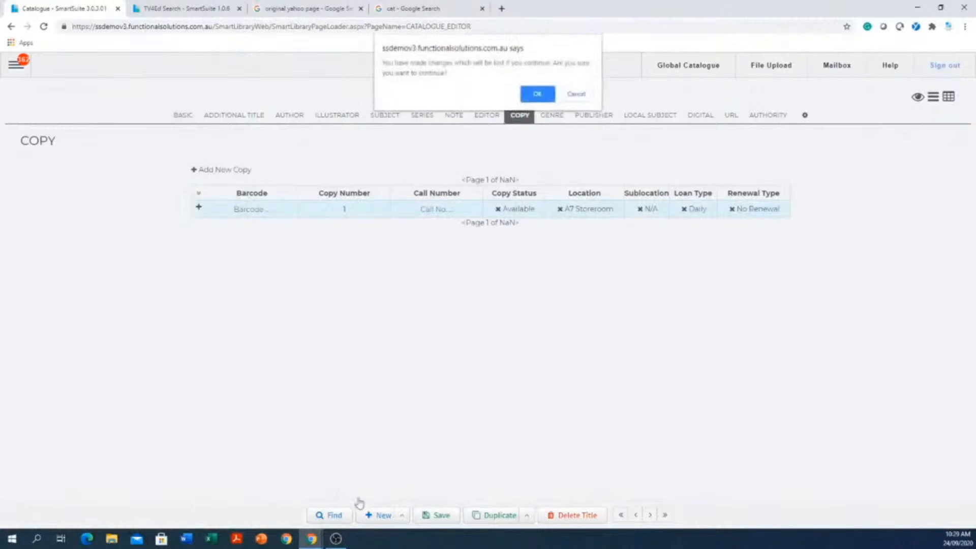
pyautogui.click(538, 95)
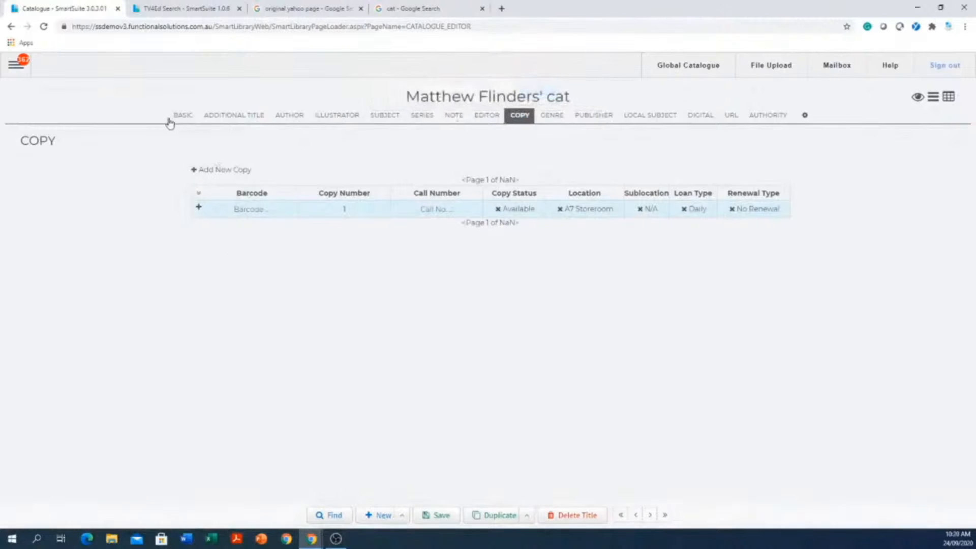
pyautogui.click(181, 115)
pyautogui.click(226, 157)
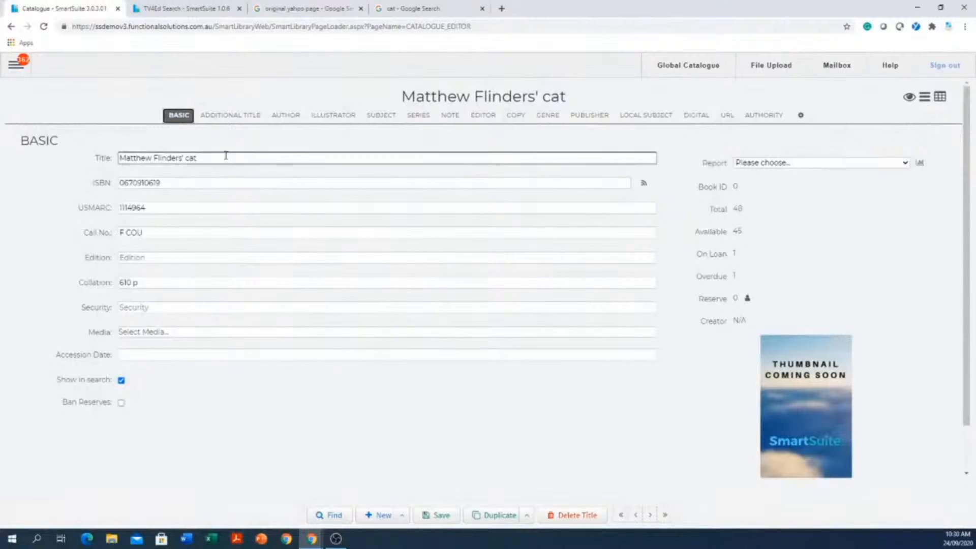
pyautogui.click(175, 187)
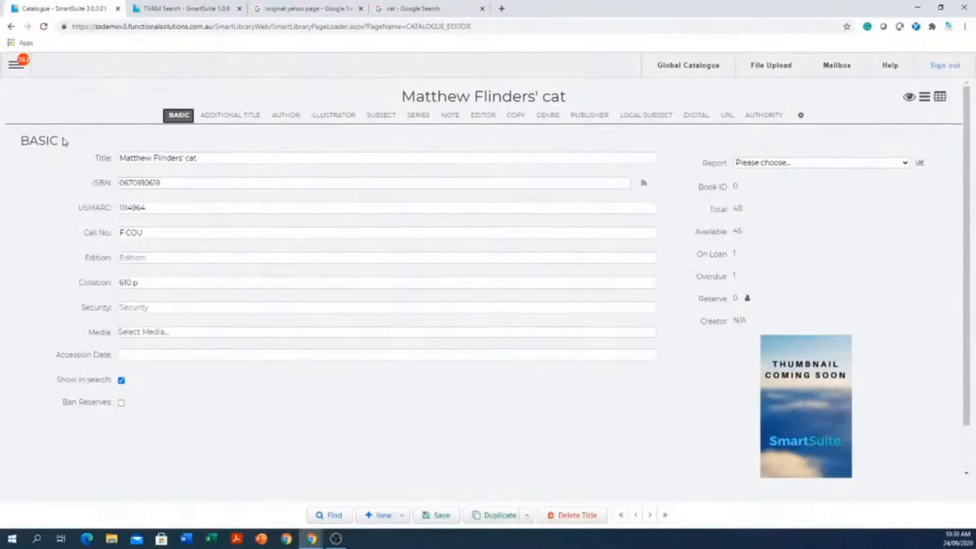
# - Go to the Global Catalogue page, leaving the current record unsaved
pyautogui.click(14, 69)
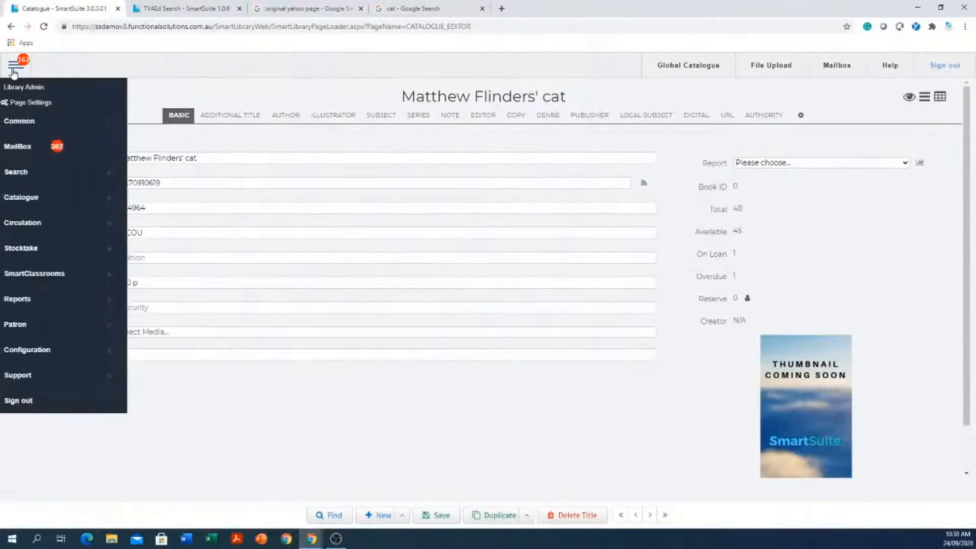
pyautogui.moveTo(61, 197)
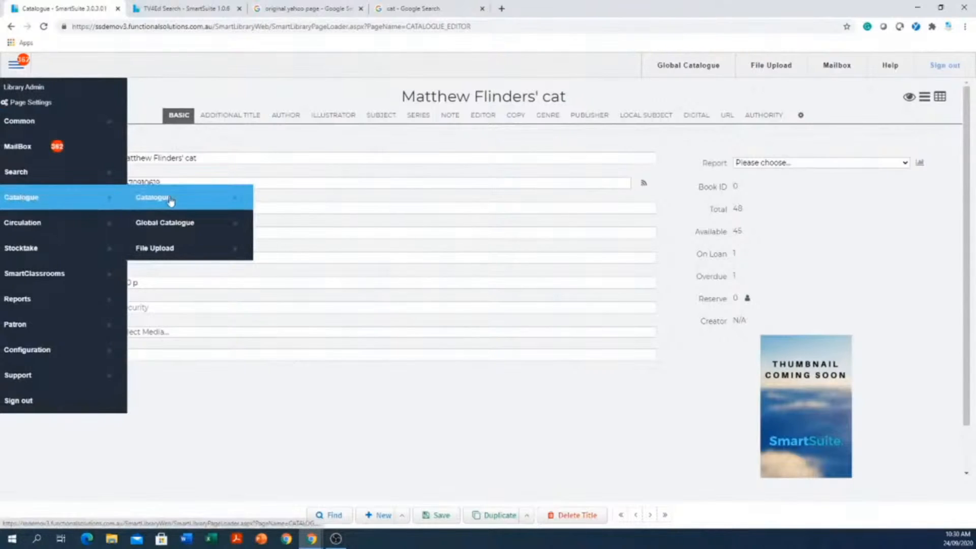
pyautogui.click(173, 224)
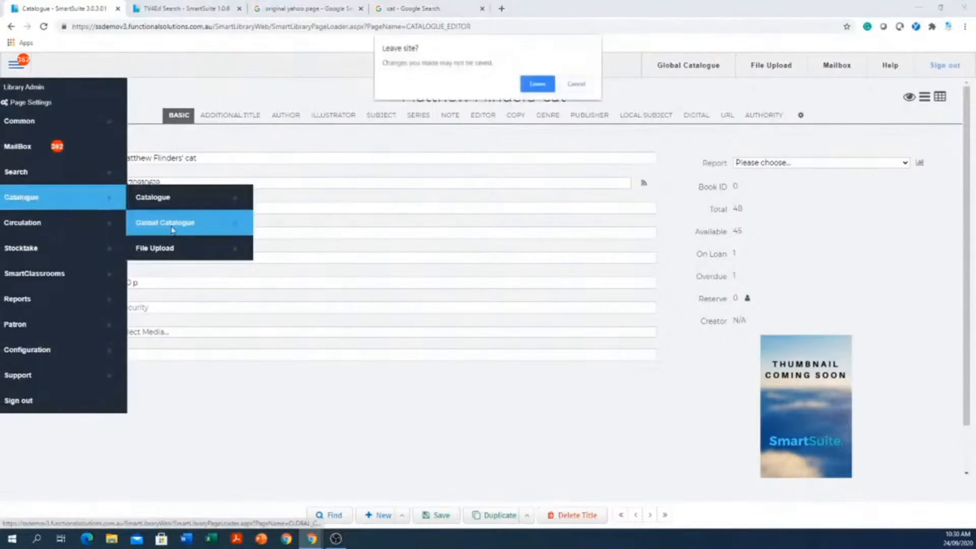
pyautogui.click(535, 85)
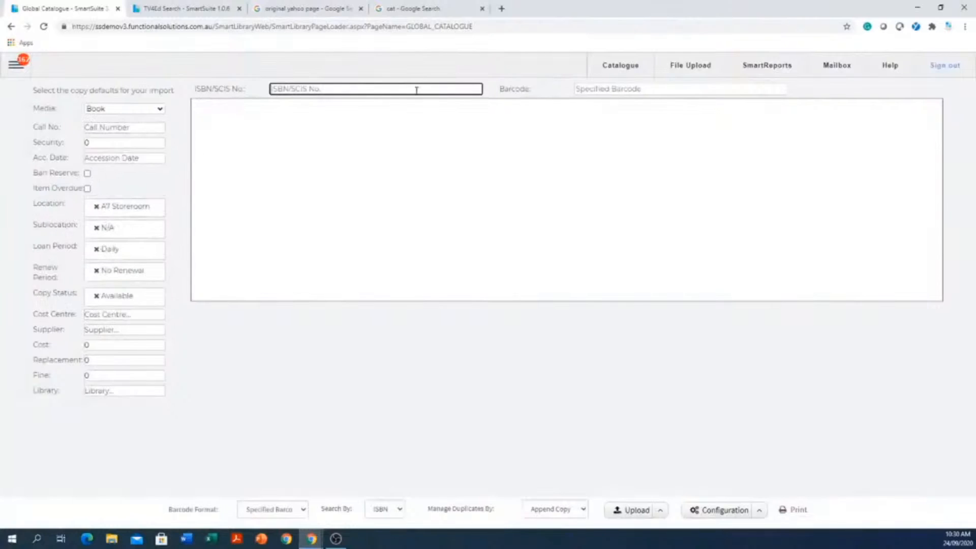
pyautogui.write('0670910619')
pyautogui.press('Tab')
pyautogui.write('as')
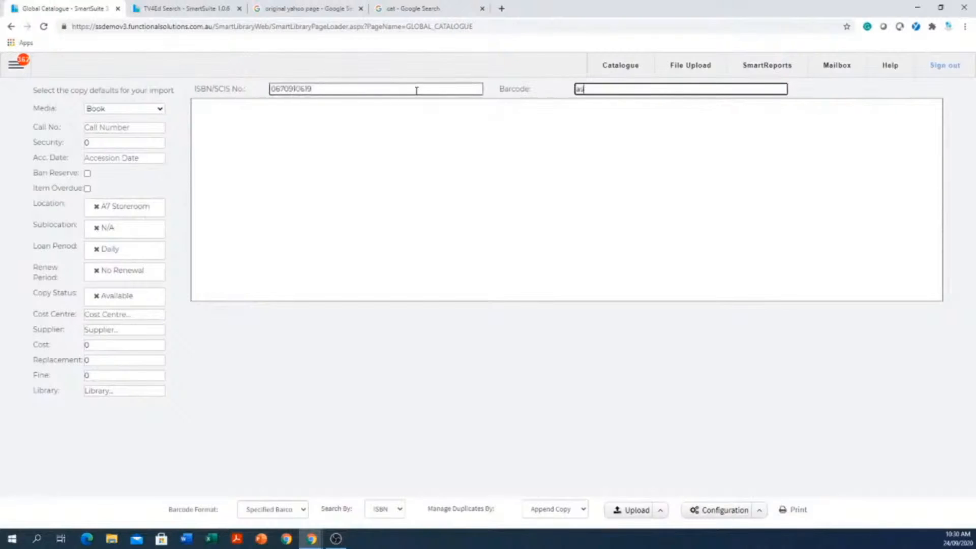
pyautogui.write('dsdqwe233')
pyautogui.press('Return')
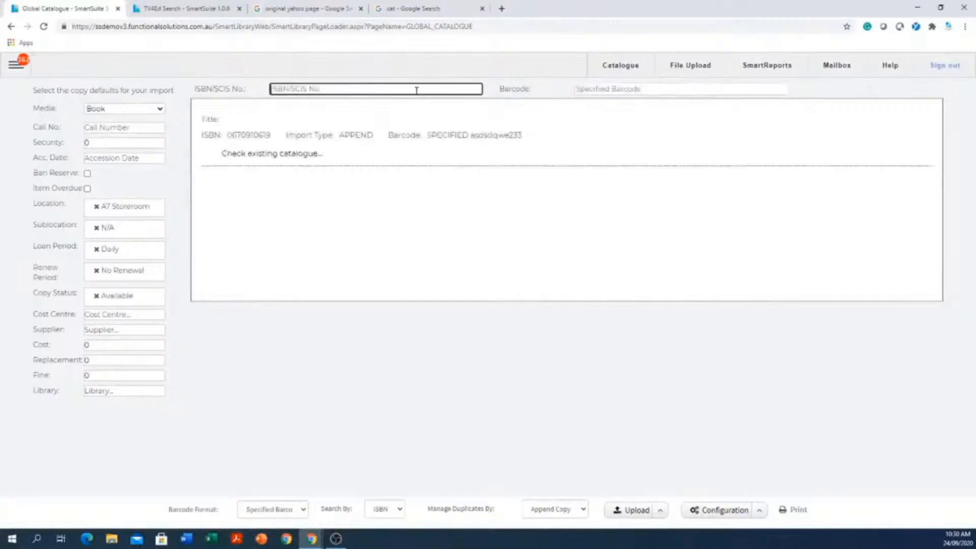
pyautogui.write('0670910619')
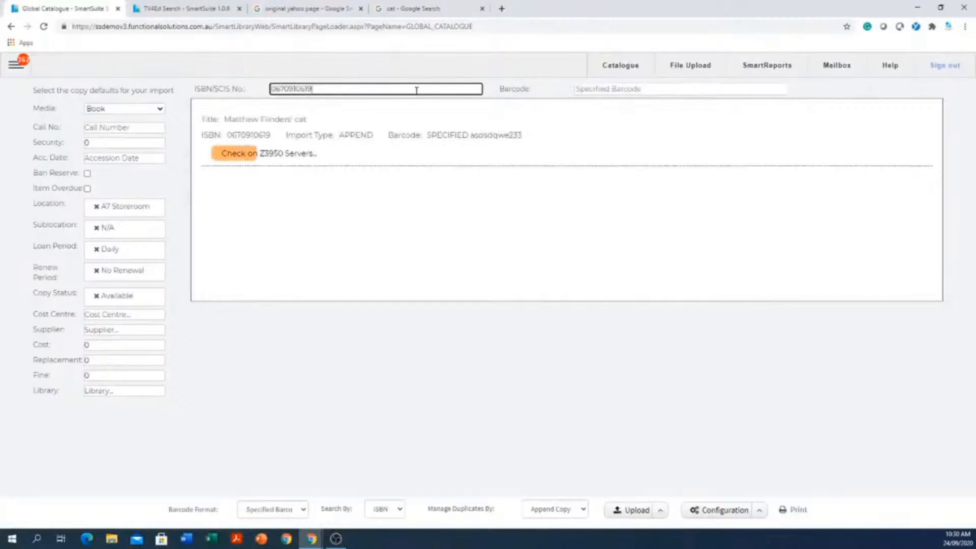
pyautogui.press('Tab')
pyautogui.write('reererfgdfg')
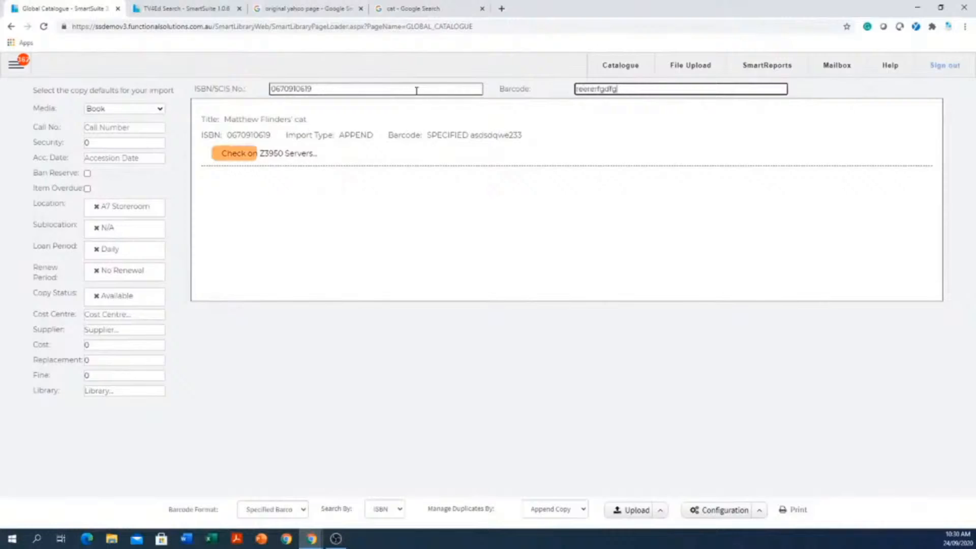
pyautogui.press('Return')
pyautogui.press('Tab')
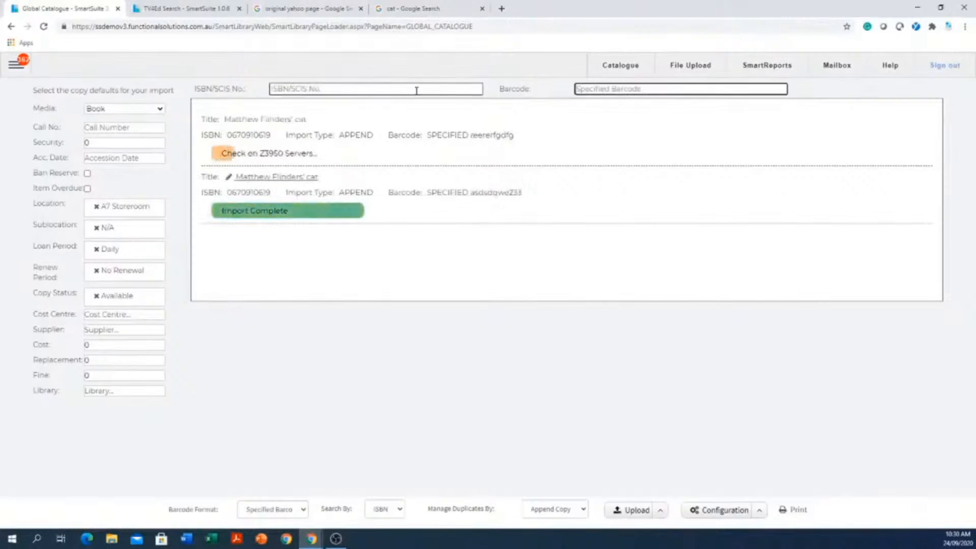
pyautogui.click(417, 90)
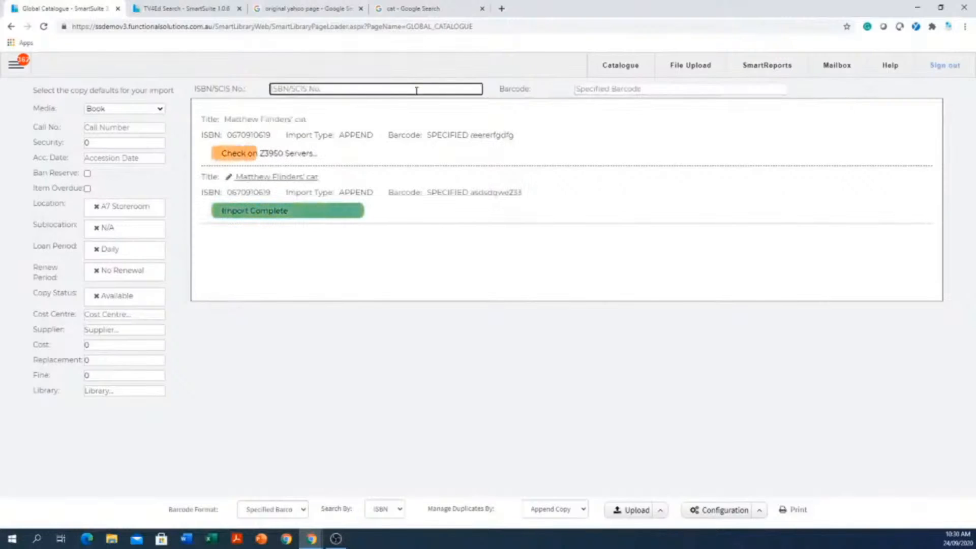
pyautogui.write('0670910619')
pyautogui.press('Tab')
pyautogui.write('ghjh')
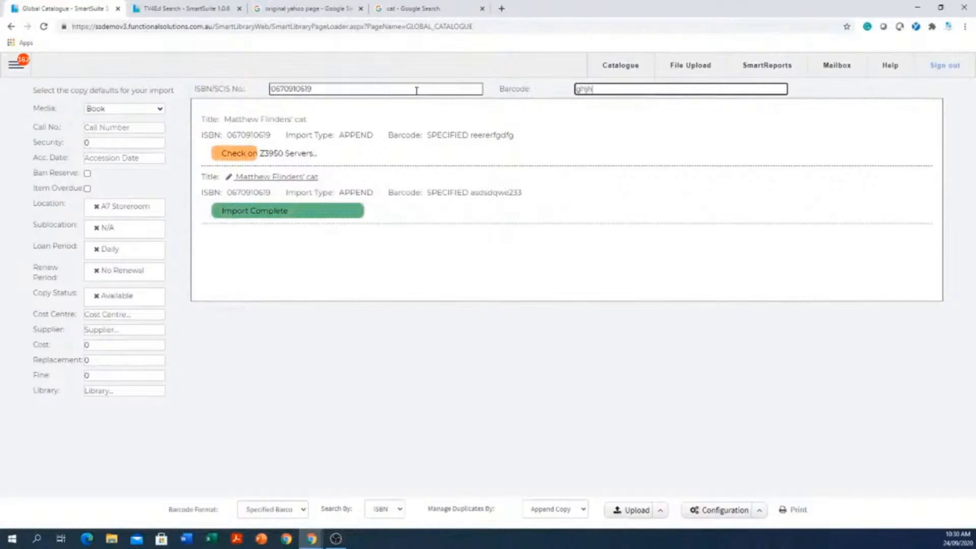
pyautogui.write('uyt756')
pyautogui.press('Return')
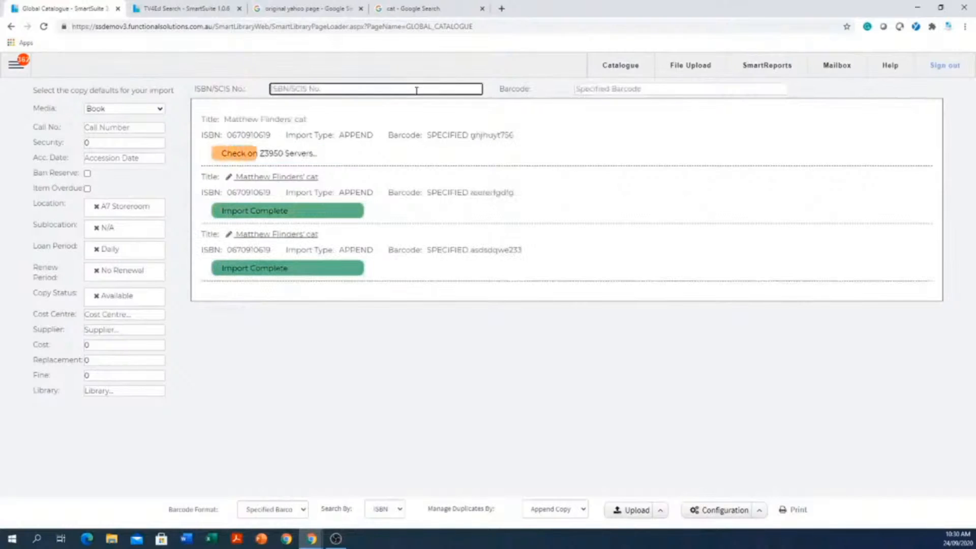
pyautogui.write('0670910619')
pyautogui.press('Tab')
pyautogui.write('ertefdsf453')
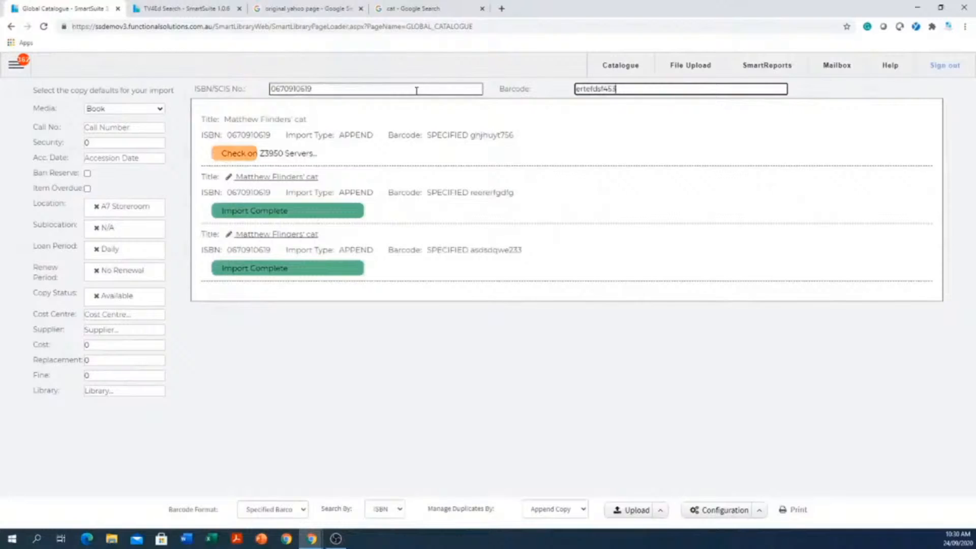
pyautogui.press('Return')
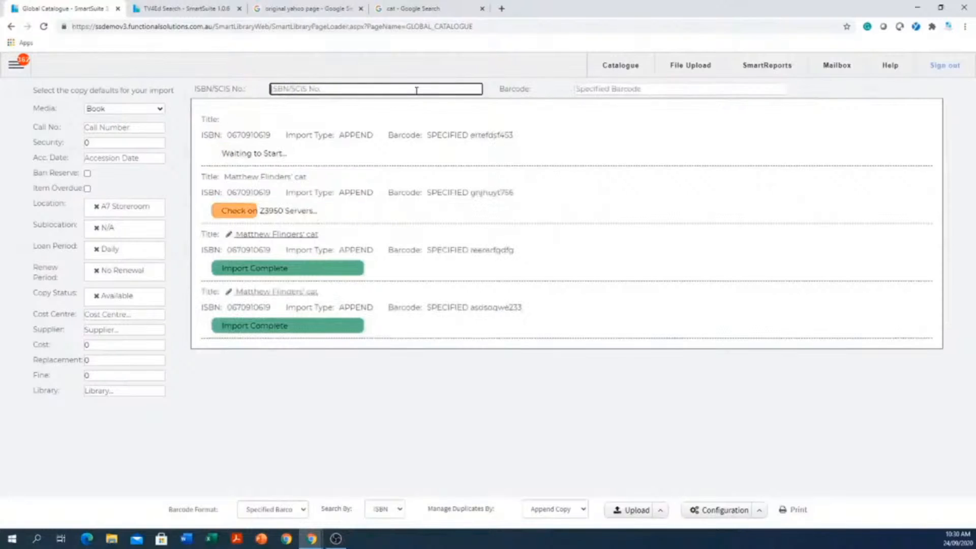
pyautogui.write('0670910619')
pyautogui.press('Tab')
pyautogui.write('34rwefds')
pyautogui.press('Return')
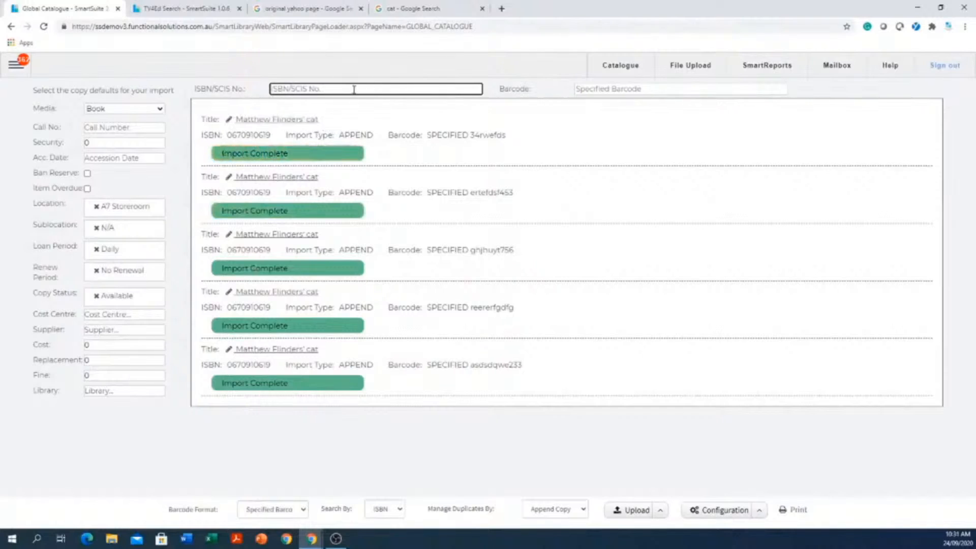
# - Try to import a copy with the made-up ISBN 3545345 and the specified barcode dfftewrdsa
pyautogui.write('3545345')
pyautogui.press('Tab')
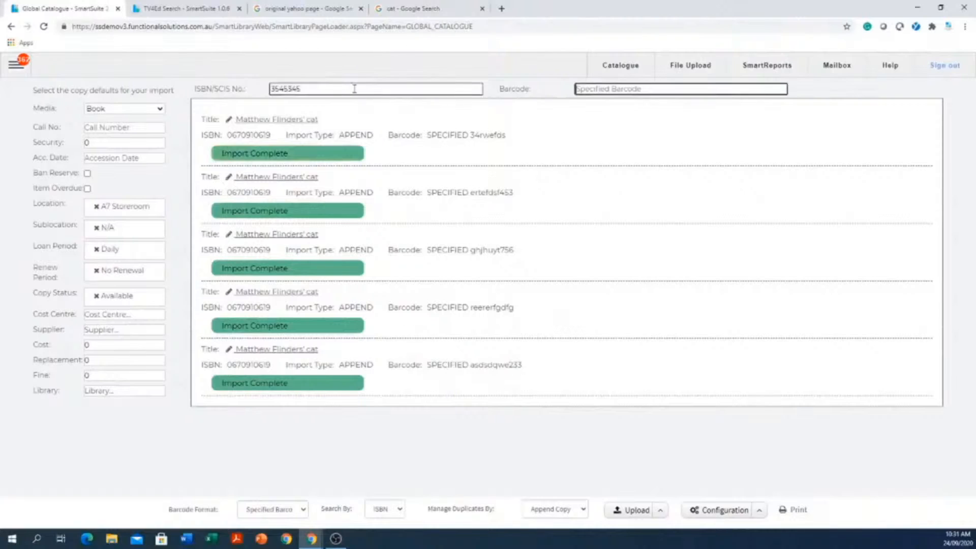
pyautogui.write('dfftewrdss')
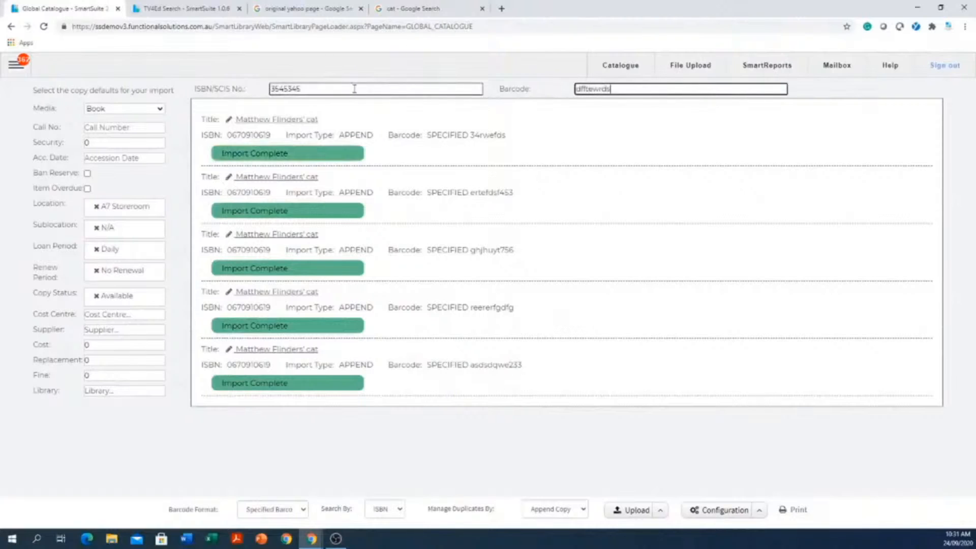
pyautogui.press('Return')
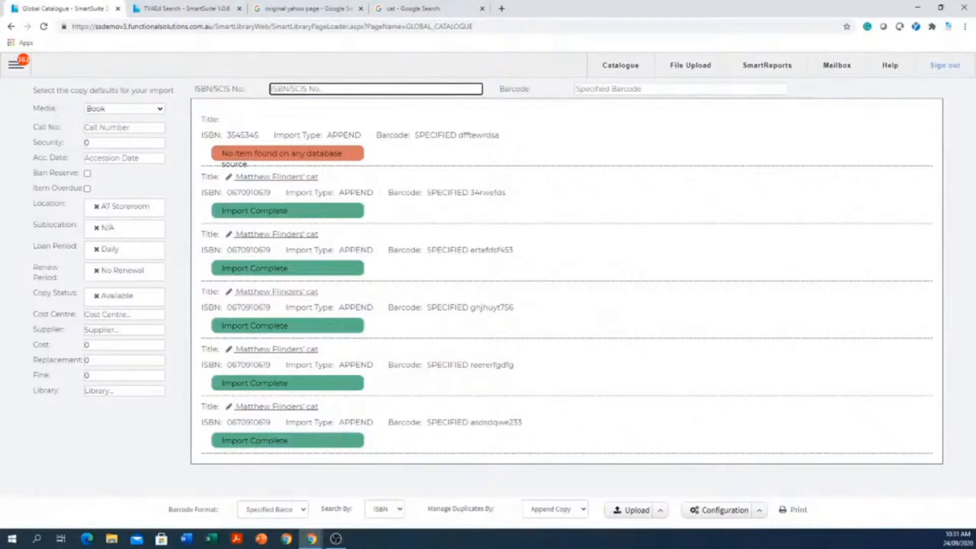
# - Print the imported copies' labels as a Raeco 12603 report, generated with 17 blank labels at the start
pyautogui.click(800, 511)
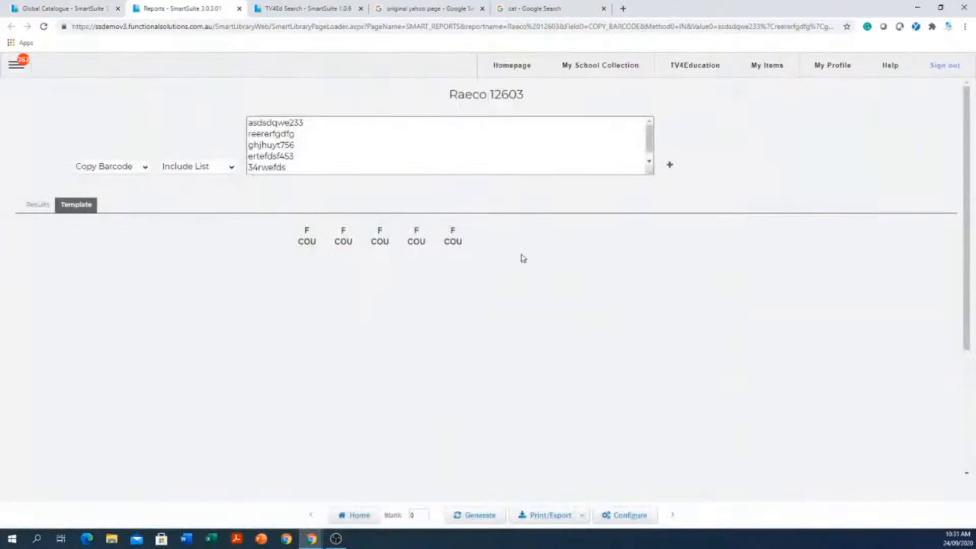
pyautogui.moveTo(421, 516); pyautogui.dragTo(368, 515)
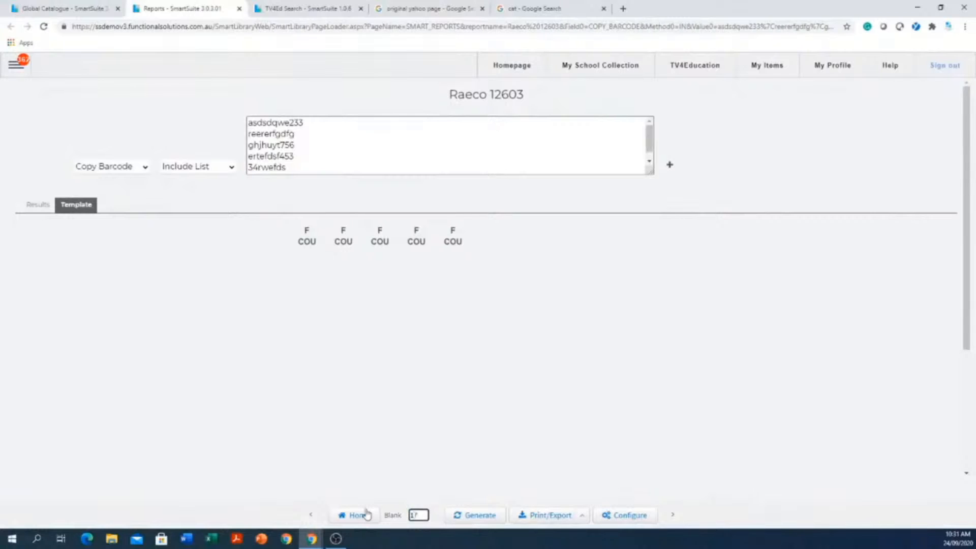
pyautogui.click(484, 515)
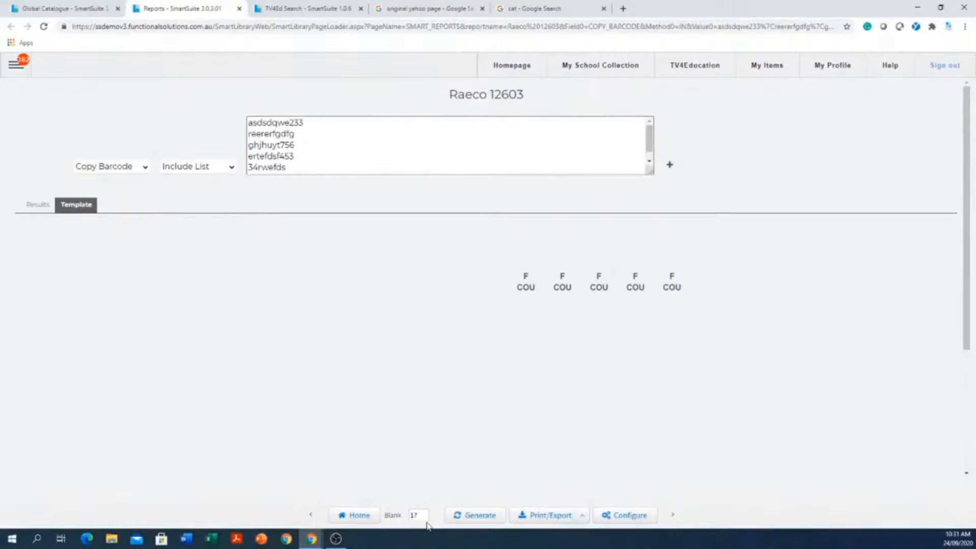
# - Go from the label report to the Circulation page for loans and returns
pyautogui.click(13, 66)
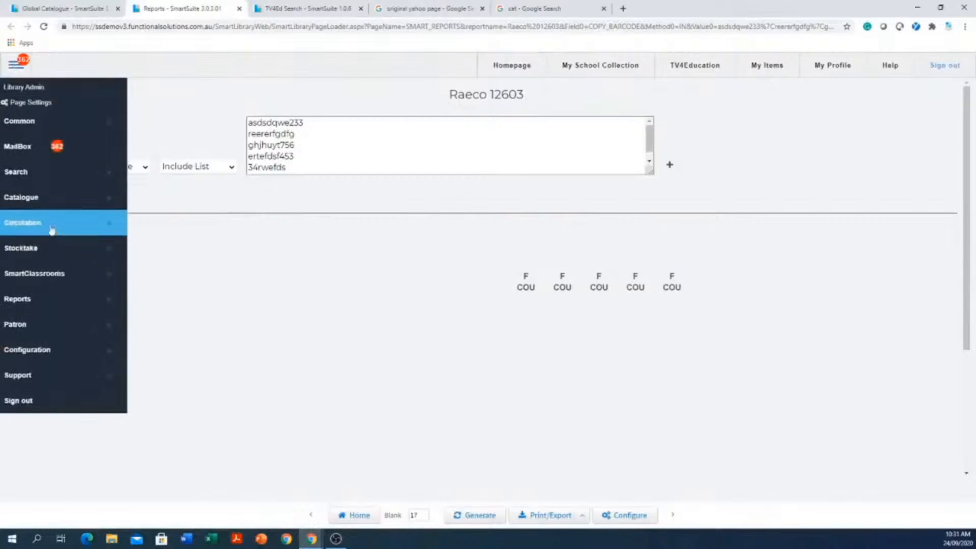
pyautogui.moveTo(51, 230)
pyautogui.click(183, 226)
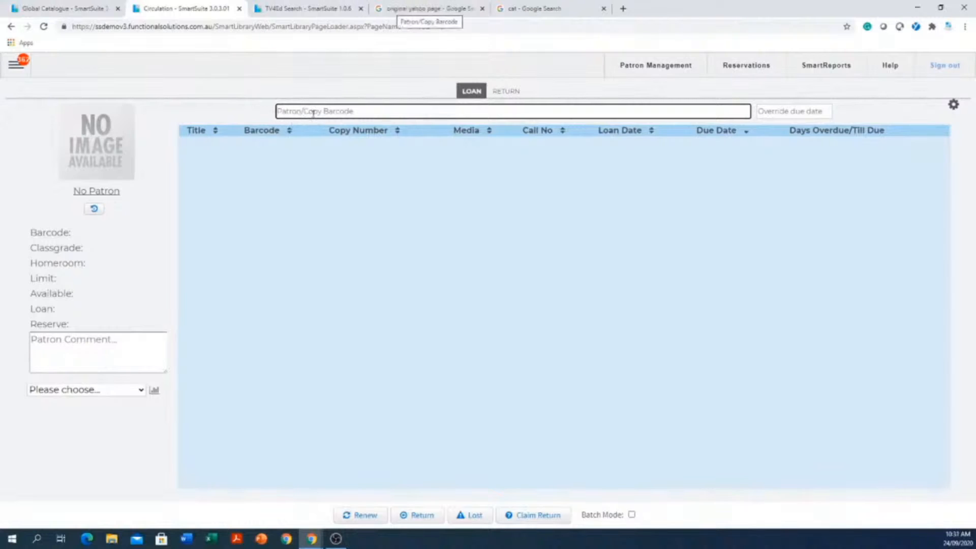
# - Search for patrons matching "s" and load the third listed patron, accepting the circulation warning
pyautogui.write('s')
pyautogui.press('Return')
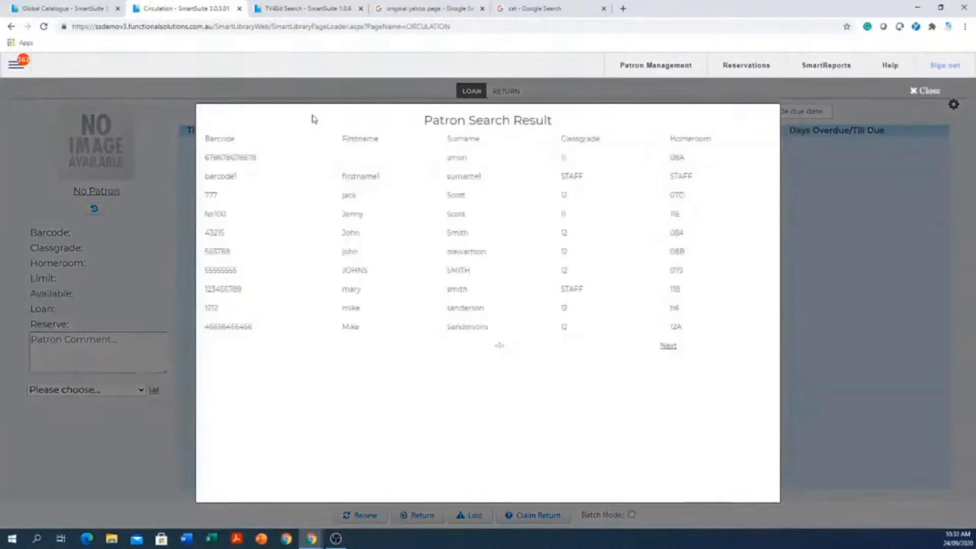
pyautogui.click(441, 199)
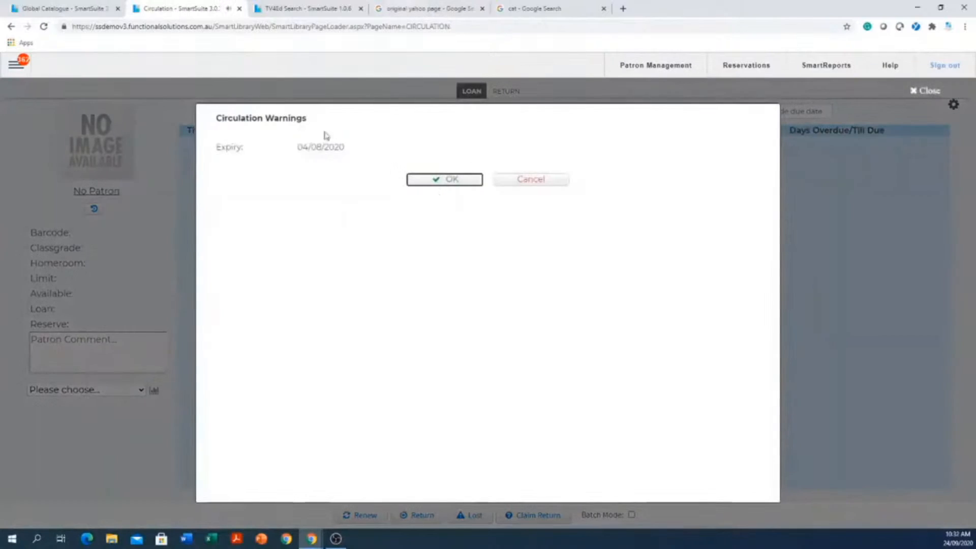
pyautogui.click(452, 180)
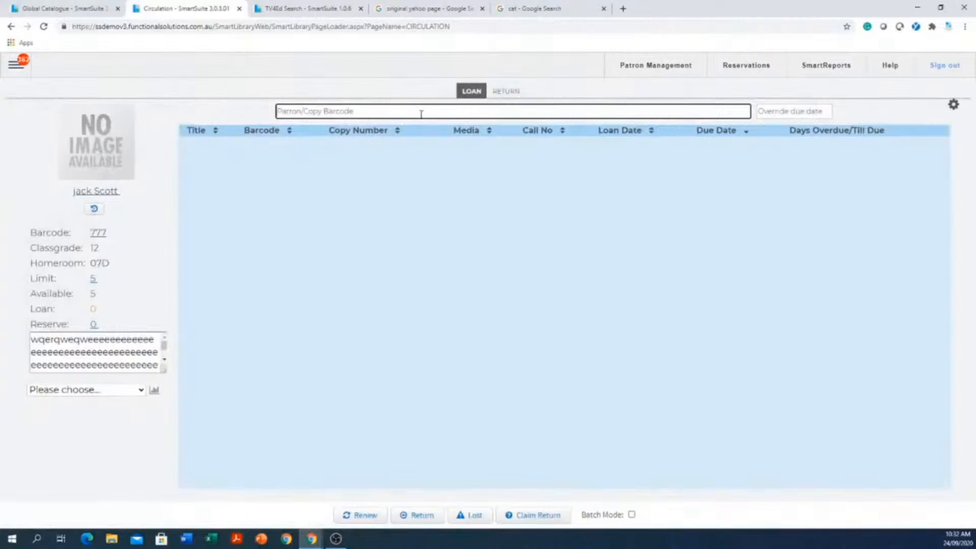
# - Search for patrons by surname and load the second listed patron, accepting the circulation warnings
pyautogui.write('smith')
pyautogui.press('Return')
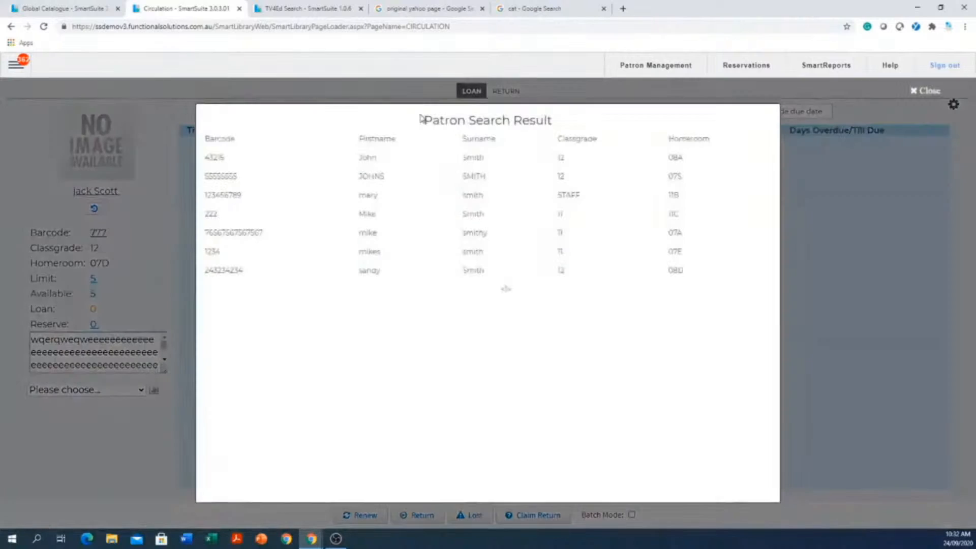
pyautogui.click(483, 181)
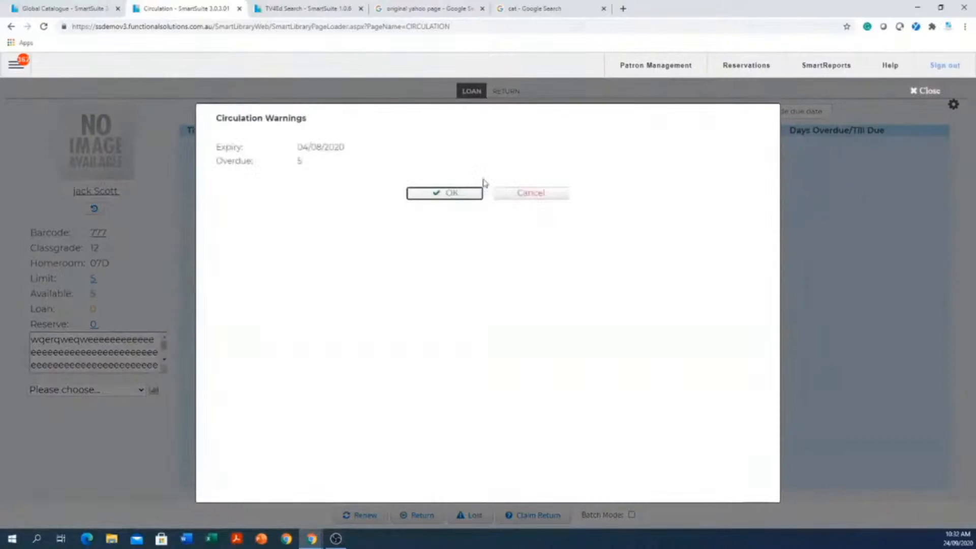
pyautogui.click(440, 194)
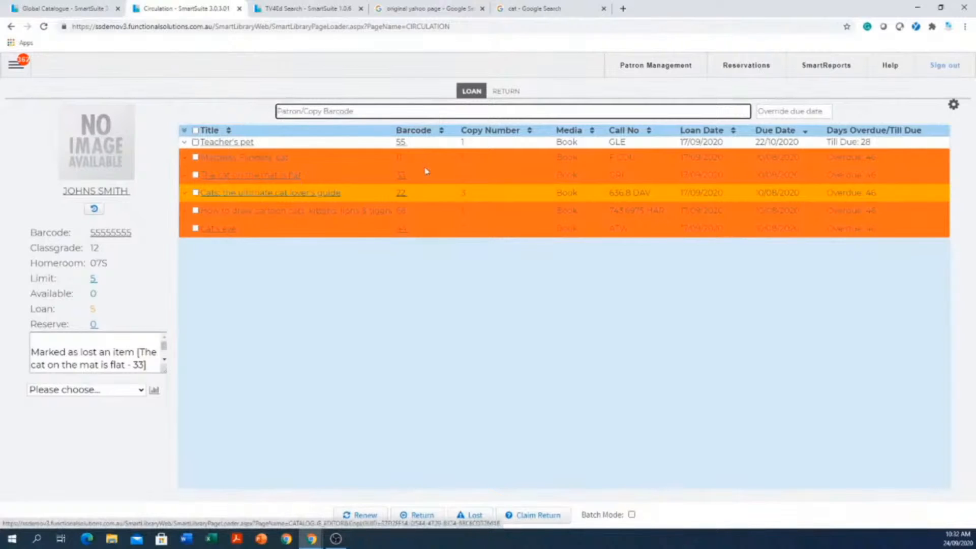
# - Record a claimed return for the overdue book Matthew Flinders' cat without a comment, and deselect the book
pyautogui.click(196, 157)
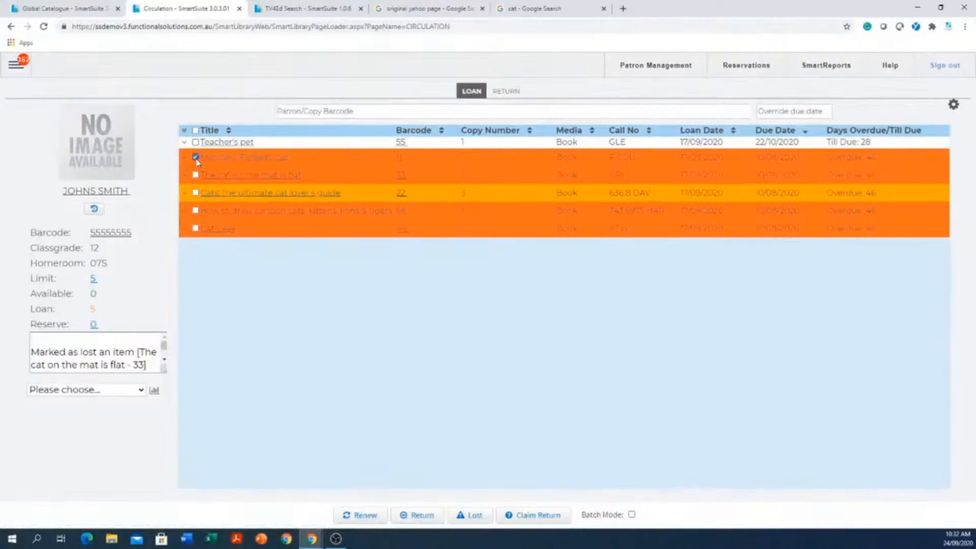
pyautogui.click(535, 516)
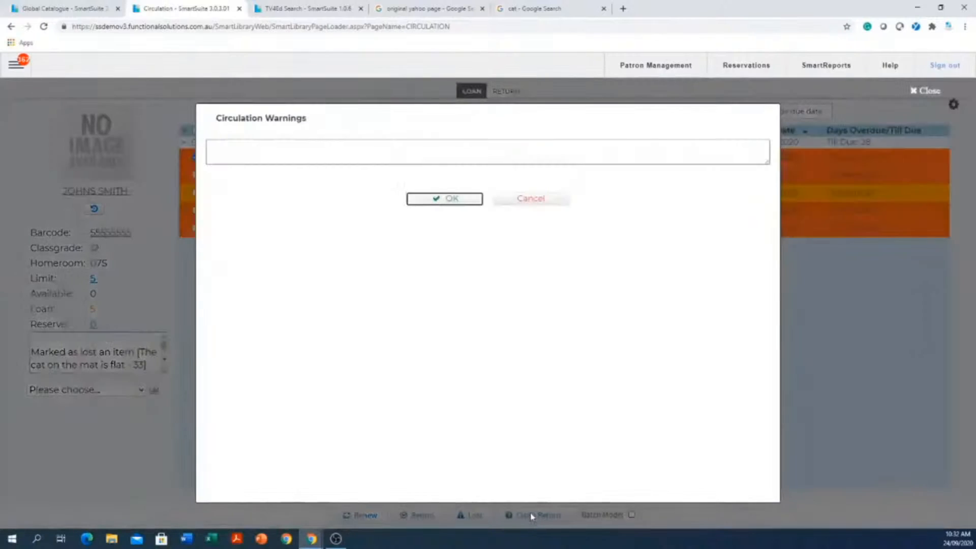
pyautogui.click(452, 199)
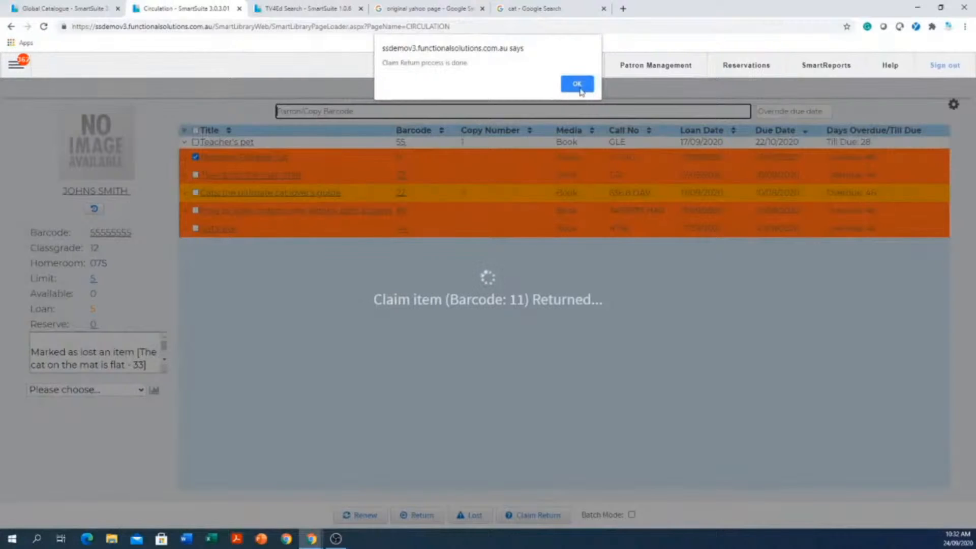
pyautogui.click(578, 85)
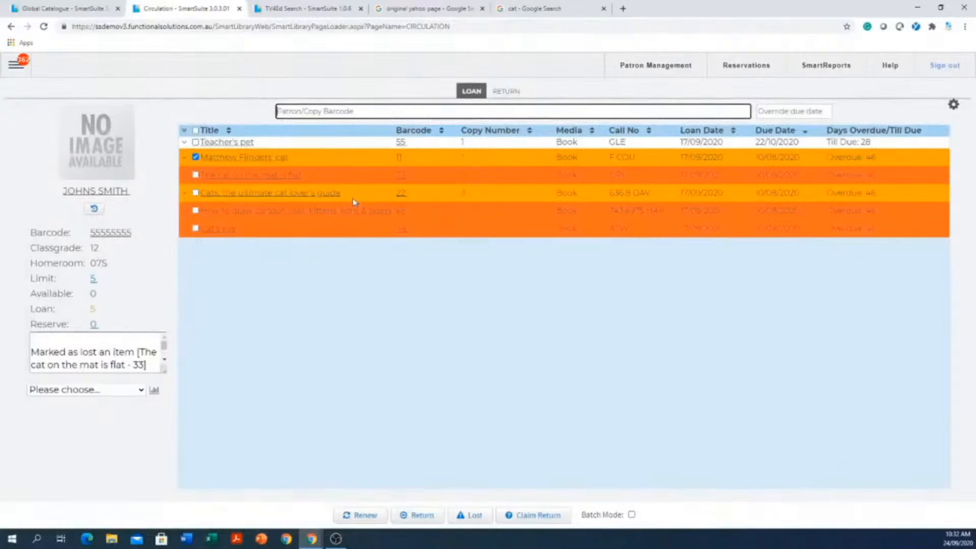
pyautogui.click(492, 411)
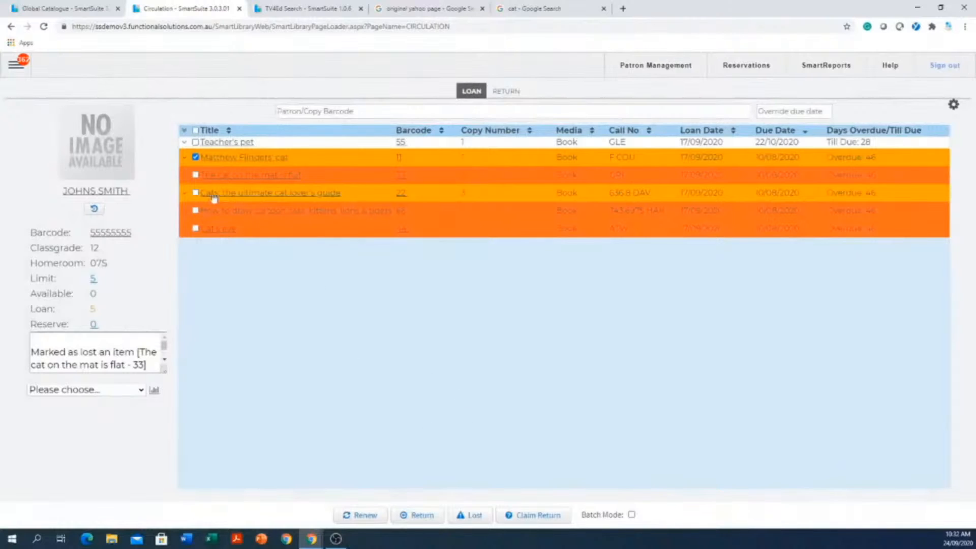
pyautogui.click(196, 157)
# - View the Return mode of circulation and go back to the patron's loans
pyautogui.click(510, 93)
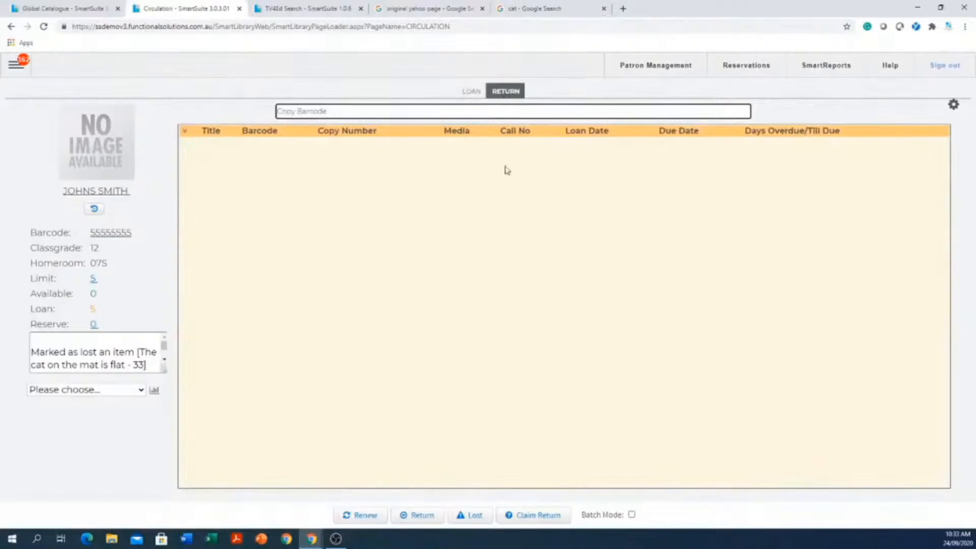
pyautogui.click(461, 93)
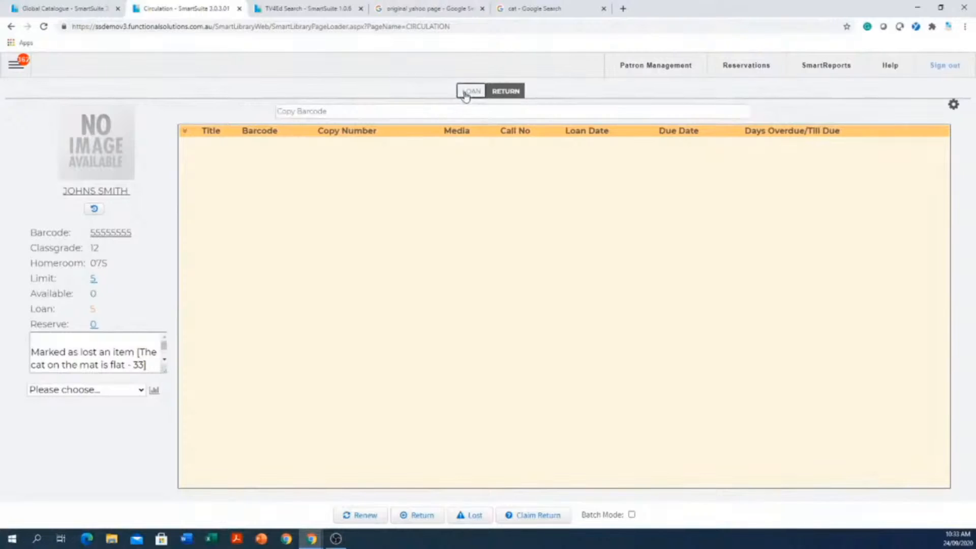
pyautogui.click(465, 191)
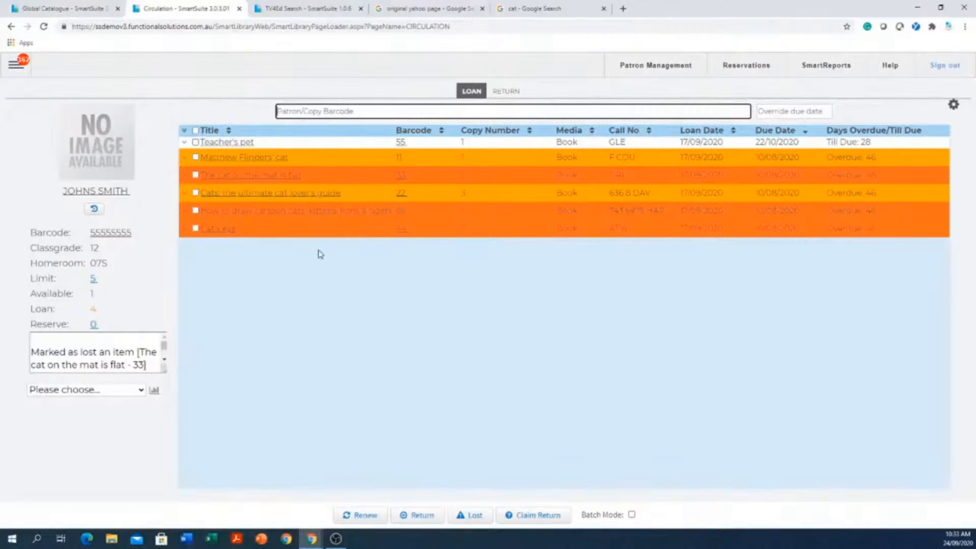
# - Generate the Overdue Items report for the loaded patron
pyautogui.click(74, 391)
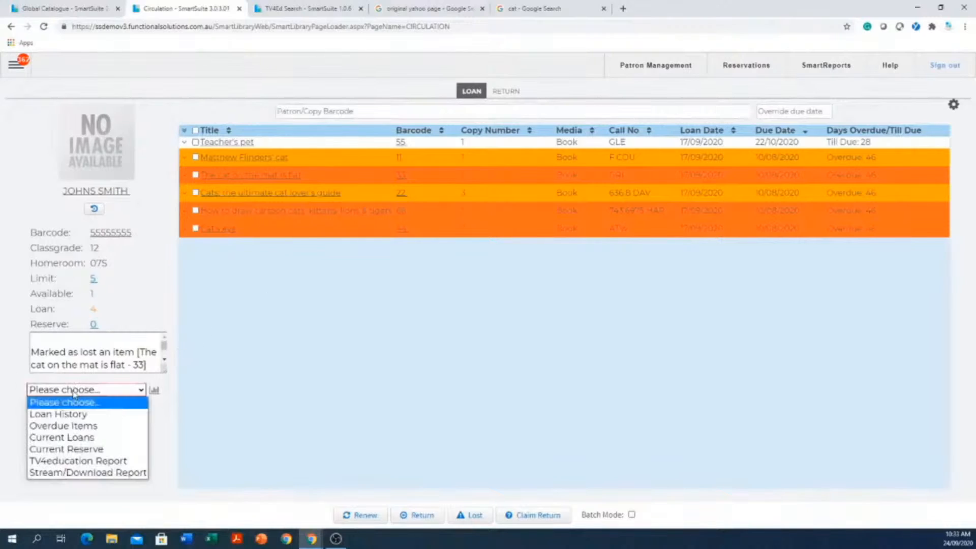
pyautogui.click(62, 426)
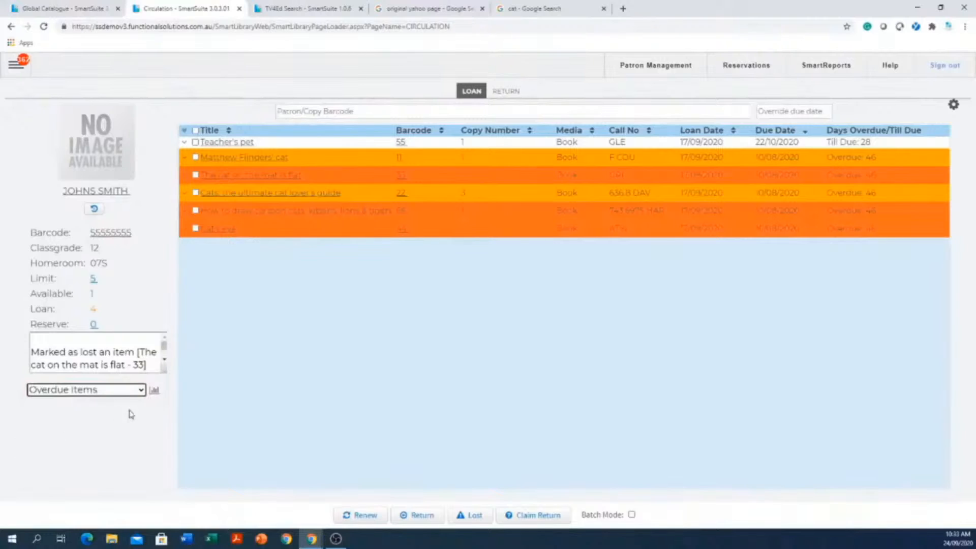
pyautogui.click(154, 390)
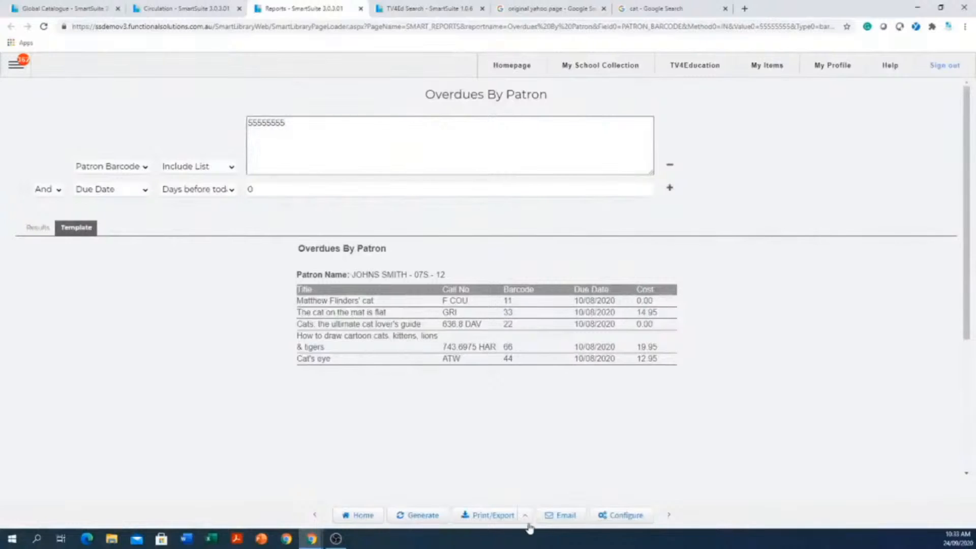
# - Look at the overdue report's email scheduling options without sending anything, and close the report
pyautogui.click(567, 522)
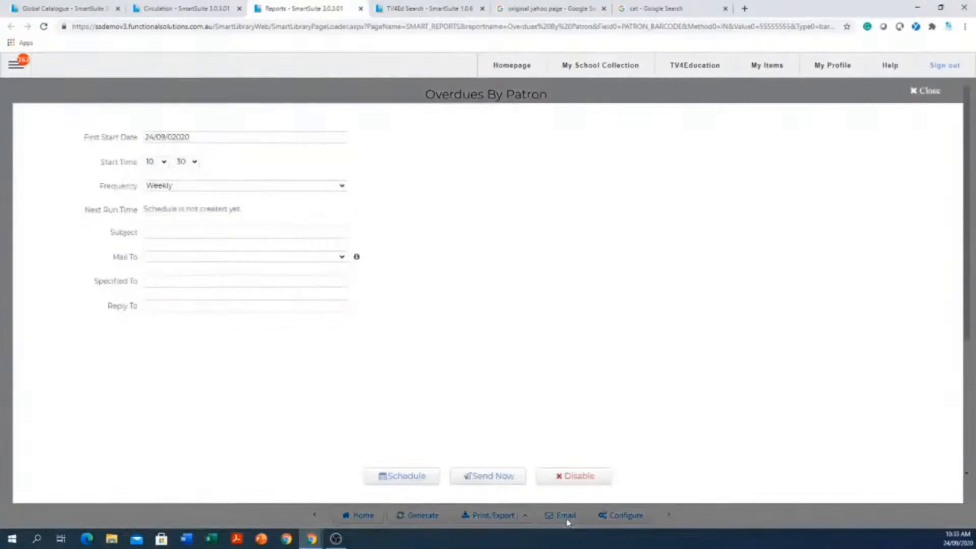
pyautogui.click(204, 232)
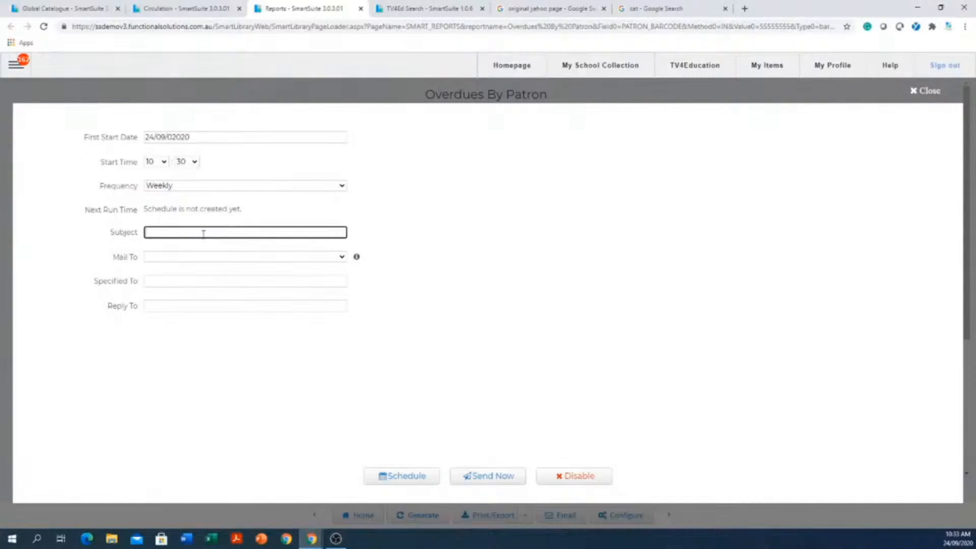
pyautogui.click(188, 283)
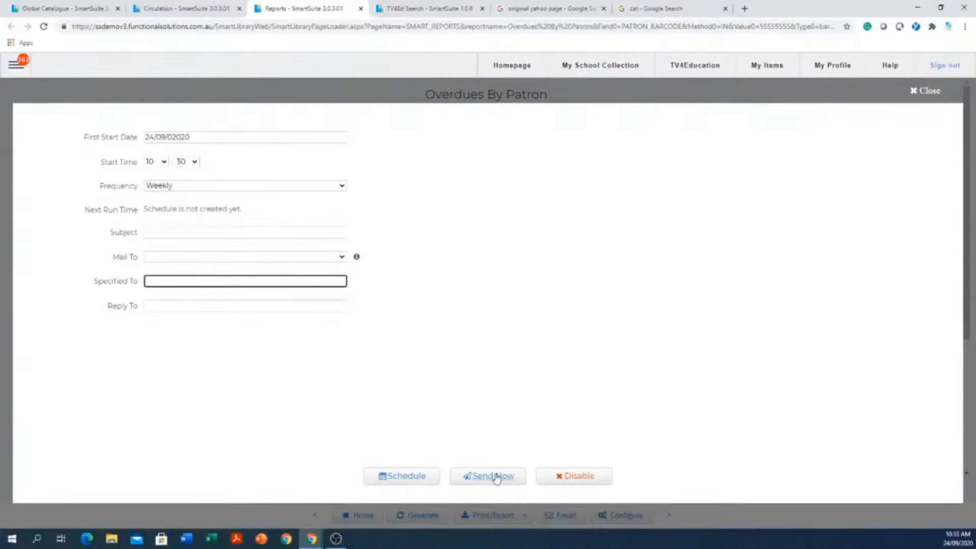
pyautogui.click(925, 90)
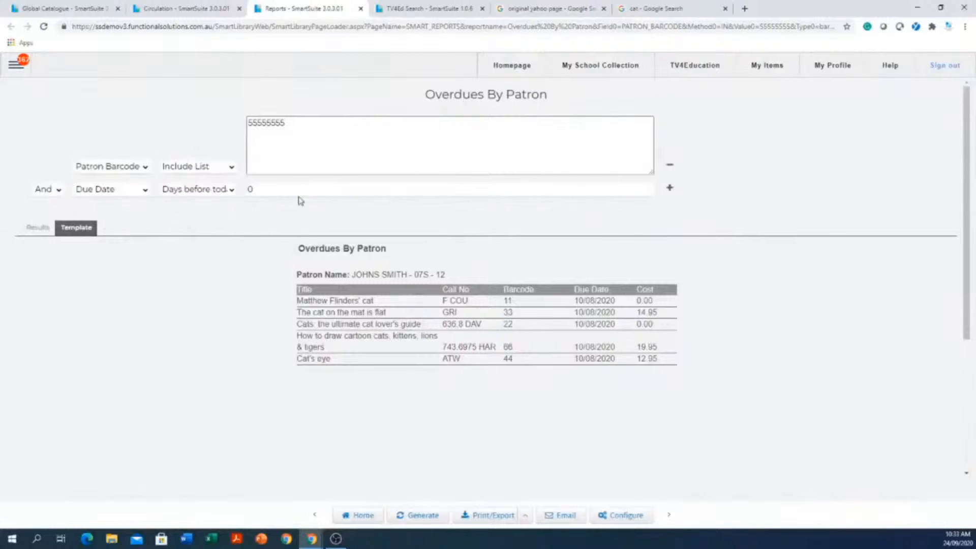
pyautogui.click(360, 9)
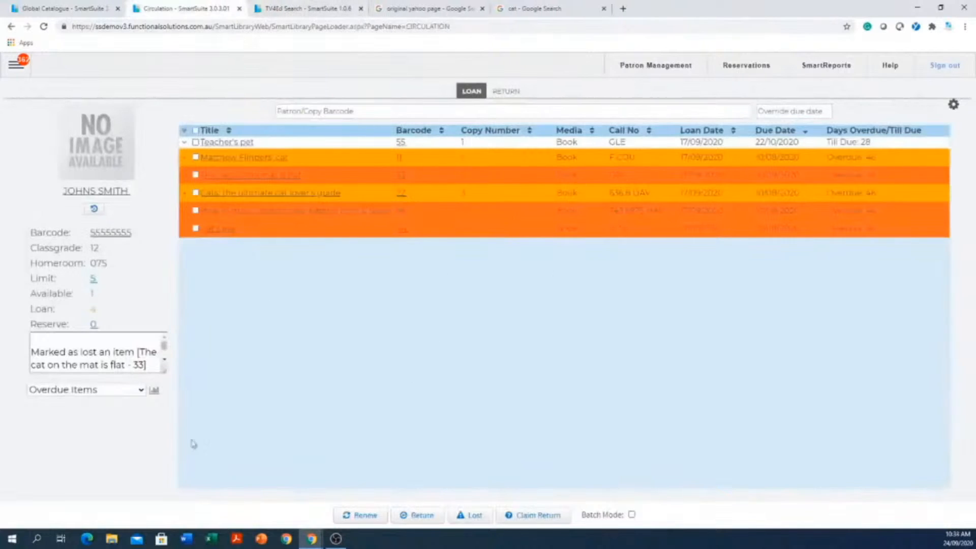
# - Generate the Current Loans report for the loaded patron, view it, and close the report
pyautogui.click(75, 394)
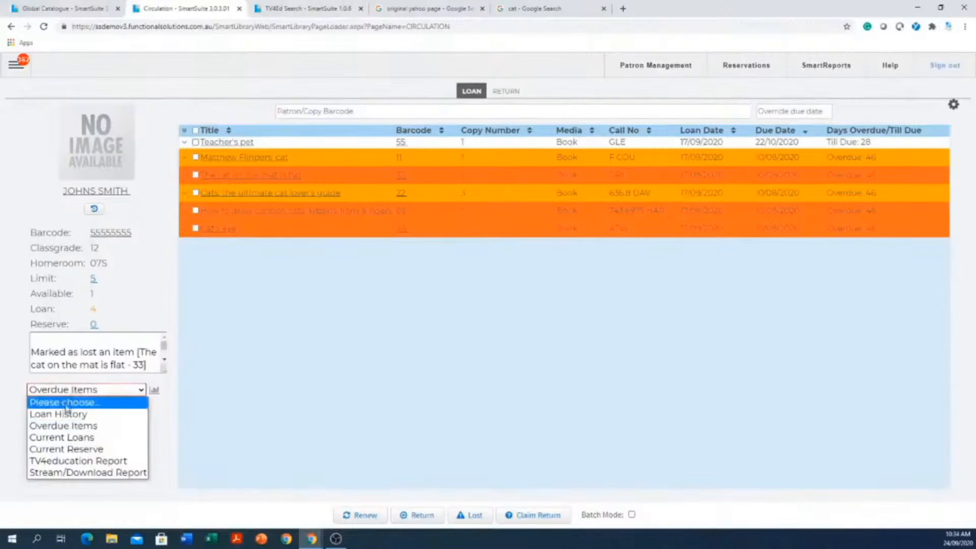
pyautogui.click(77, 438)
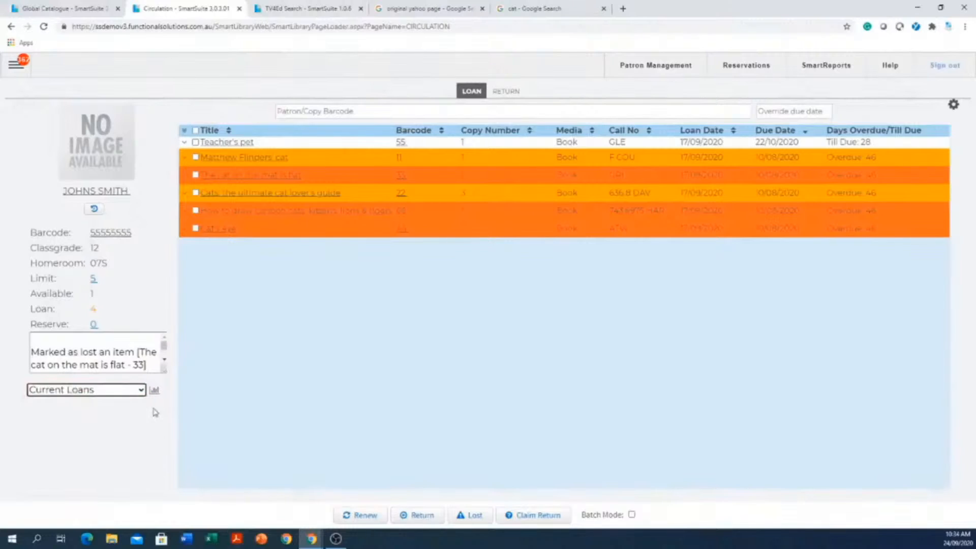
pyautogui.click(154, 391)
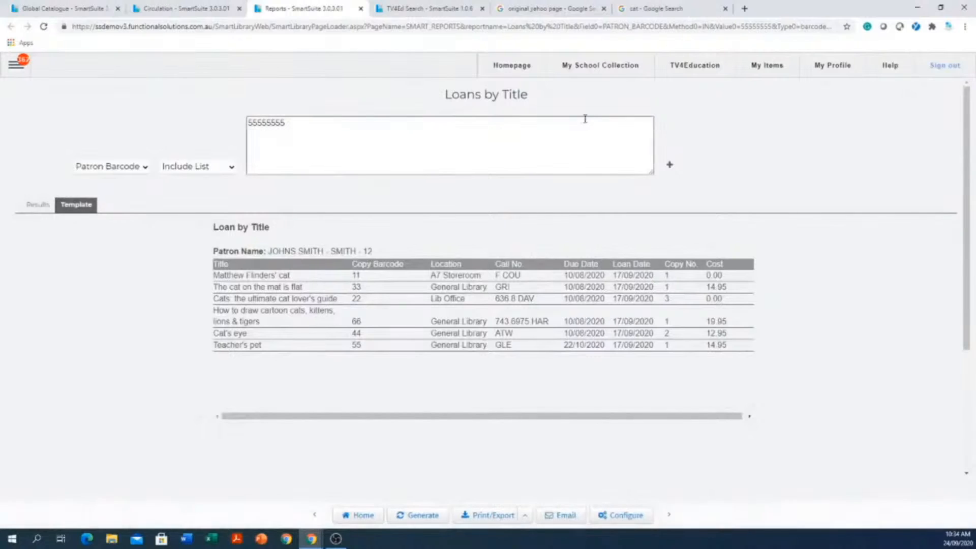
pyautogui.click(361, 9)
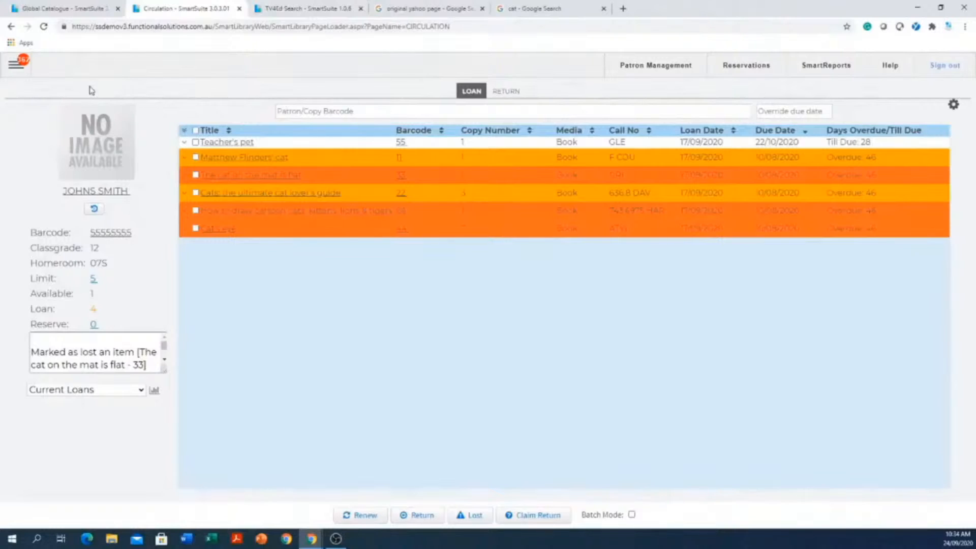
# - Open the Overdues By Classification report from the FSI-created overdue reports
pyautogui.click(15, 66)
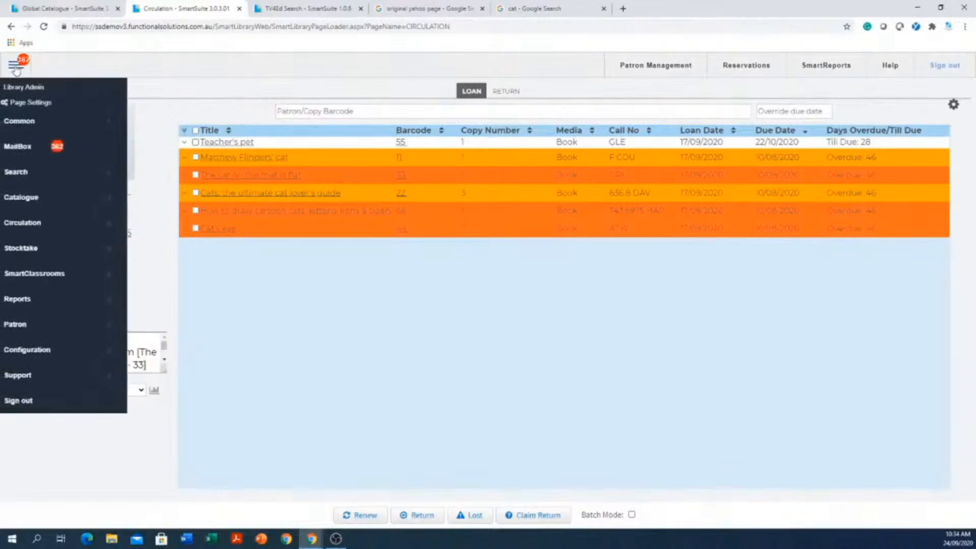
pyautogui.moveTo(49, 299)
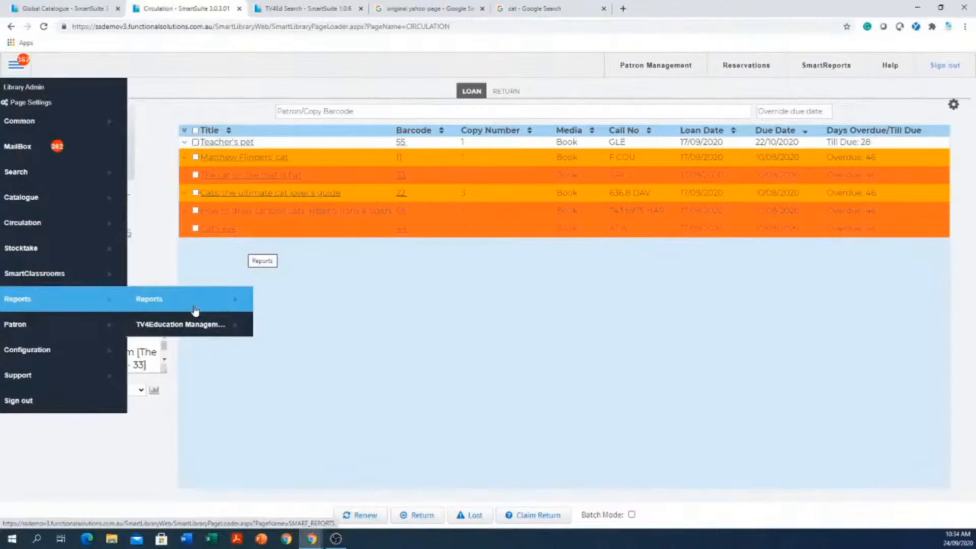
pyautogui.click(155, 308)
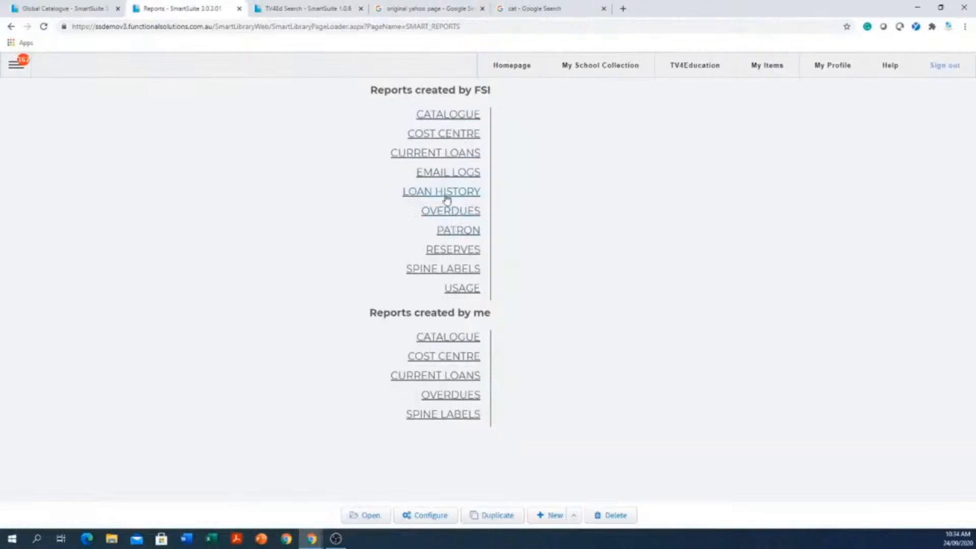
pyautogui.click(448, 215)
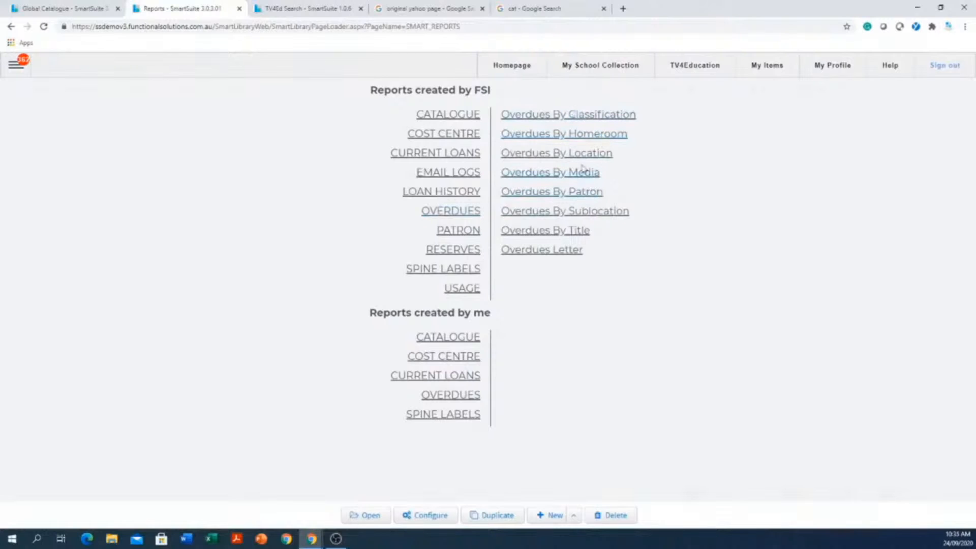
pyautogui.click(592, 122)
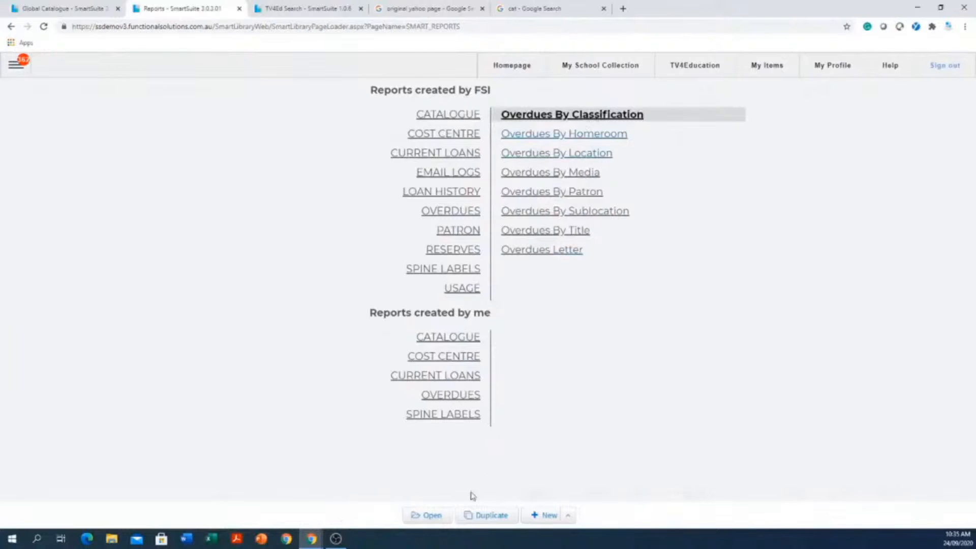
pyautogui.click(432, 515)
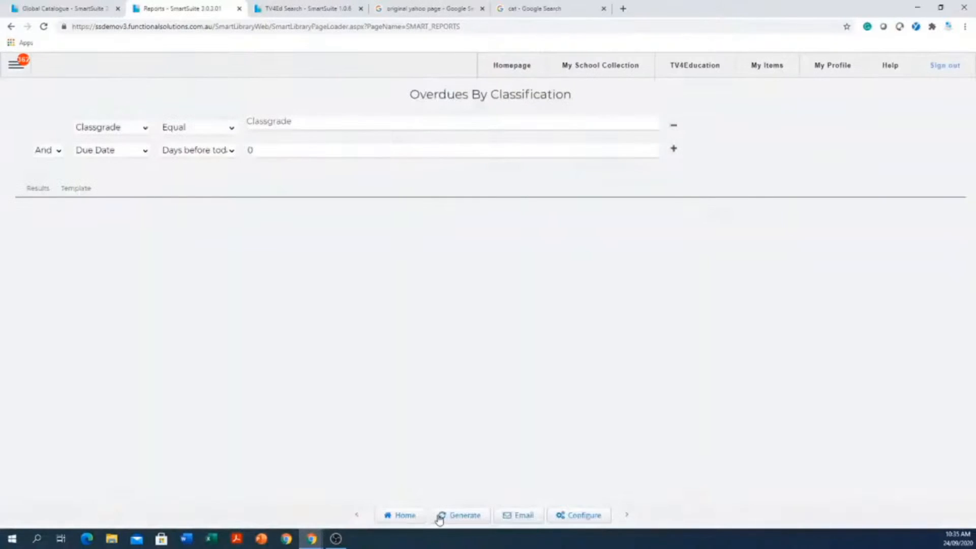
# - Generate the overdues report for Classgrade equal to 12 and look through the patrons' overdue items
pyautogui.click(410, 123)
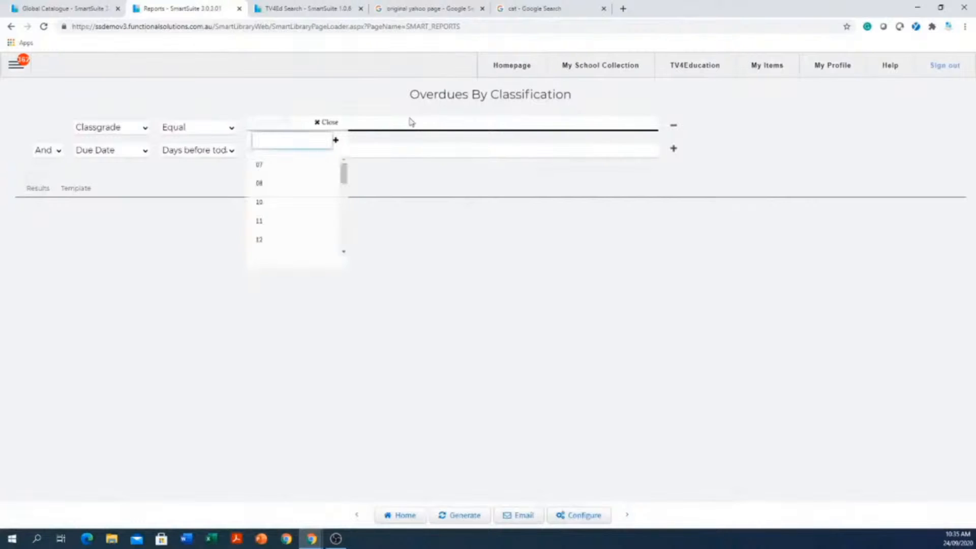
pyautogui.click(260, 243)
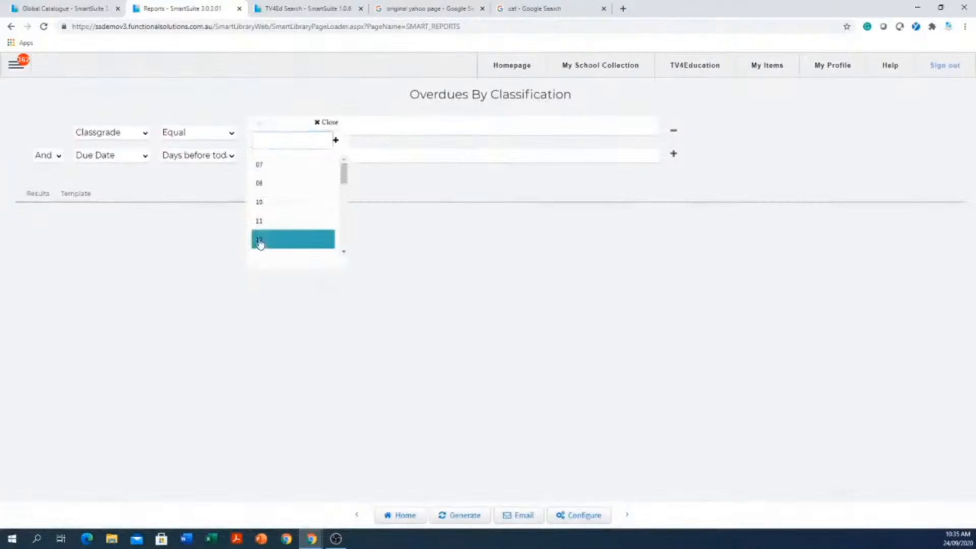
pyautogui.click(584, 318)
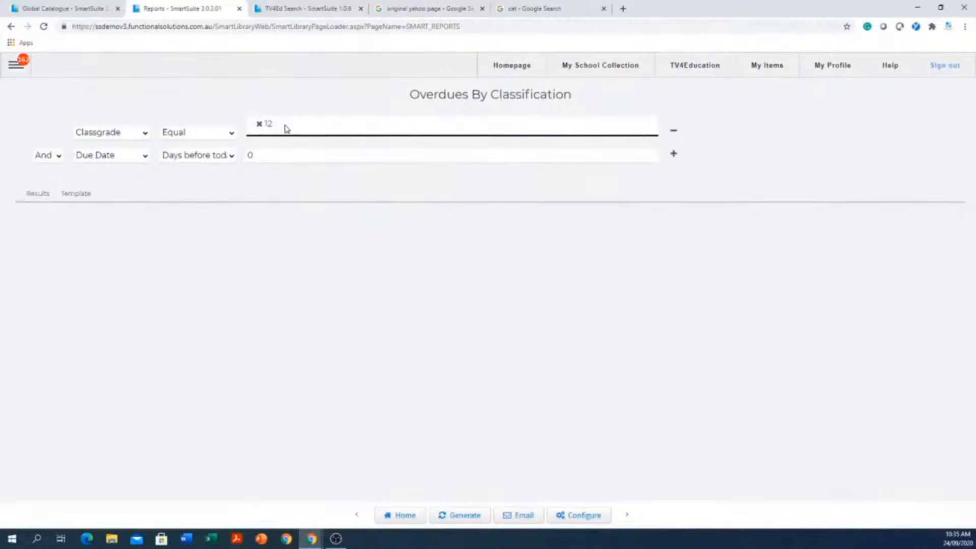
pyautogui.click(464, 518)
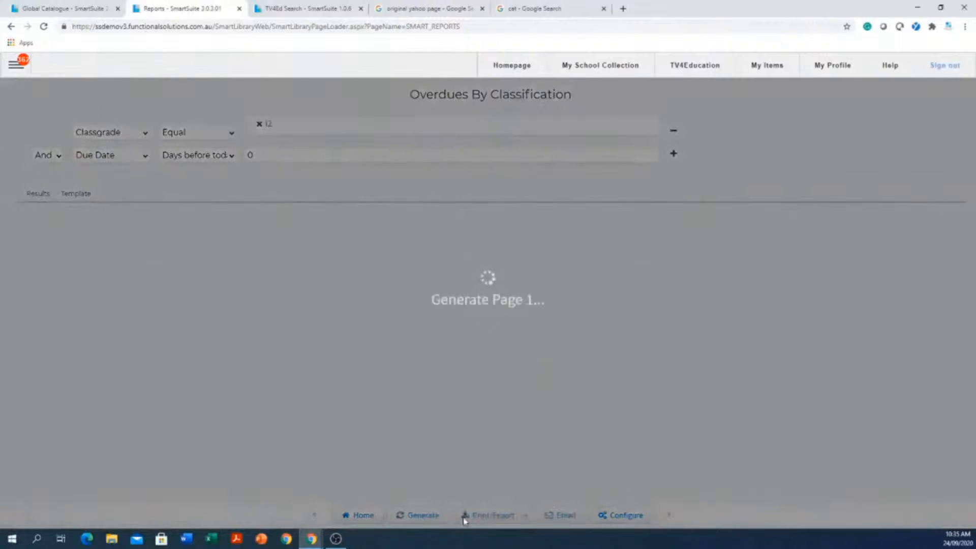
pyautogui.scroll(-1, 304, 340)
pyautogui.scroll(-4, 303, 340)
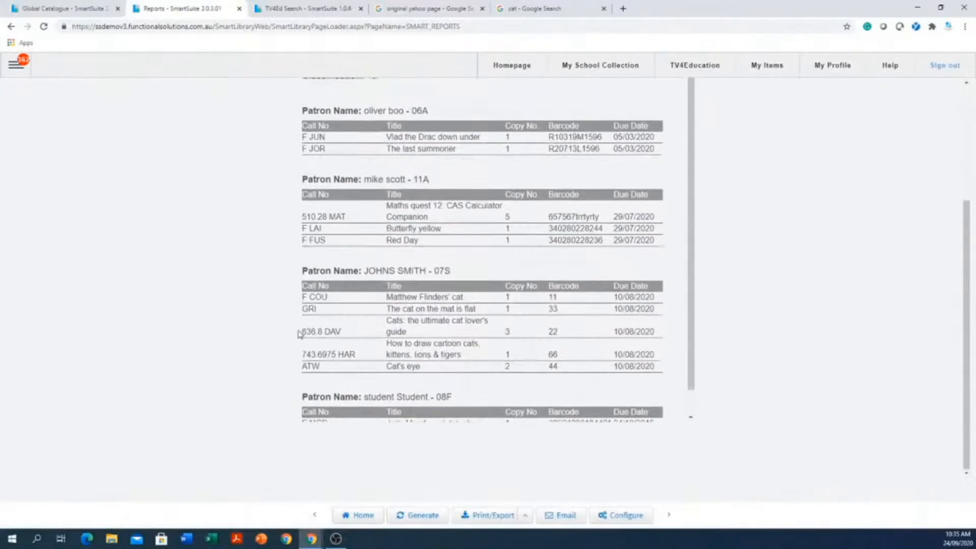
pyautogui.scroll(5, 753, 305)
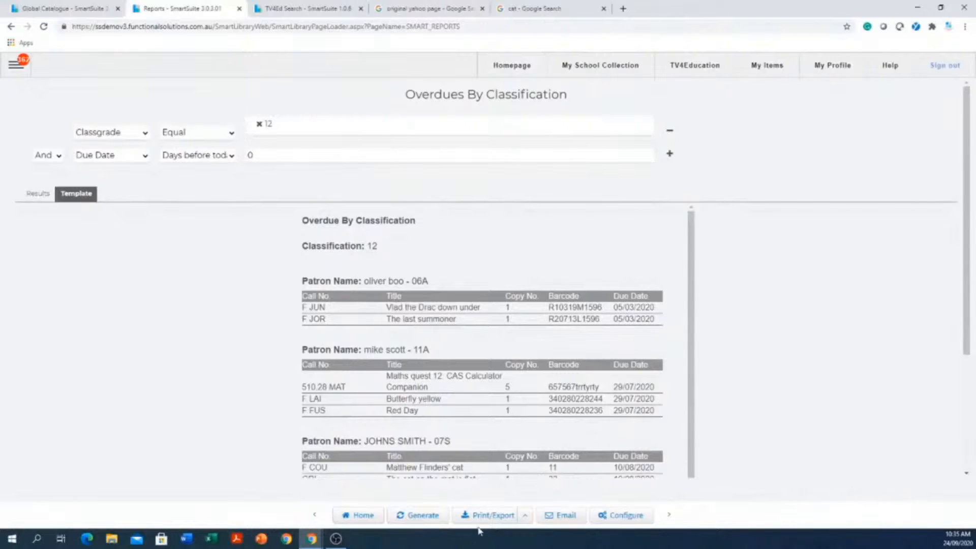
# - Review the recipient and subject in the report's email options, and request an immediate send without confirming it
pyautogui.click(568, 520)
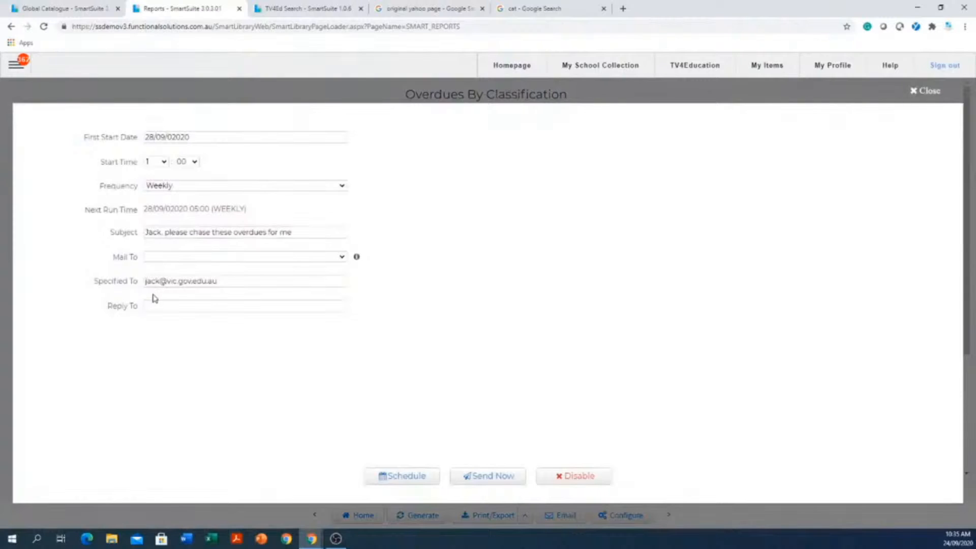
pyautogui.moveTo(242, 279); pyautogui.dragTo(113, 272)
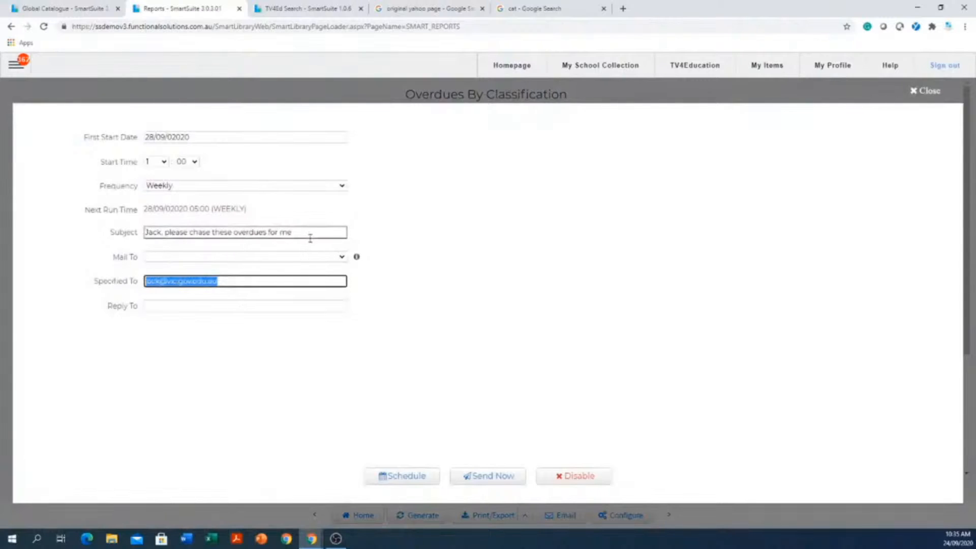
pyautogui.moveTo(312, 234); pyautogui.dragTo(133, 231)
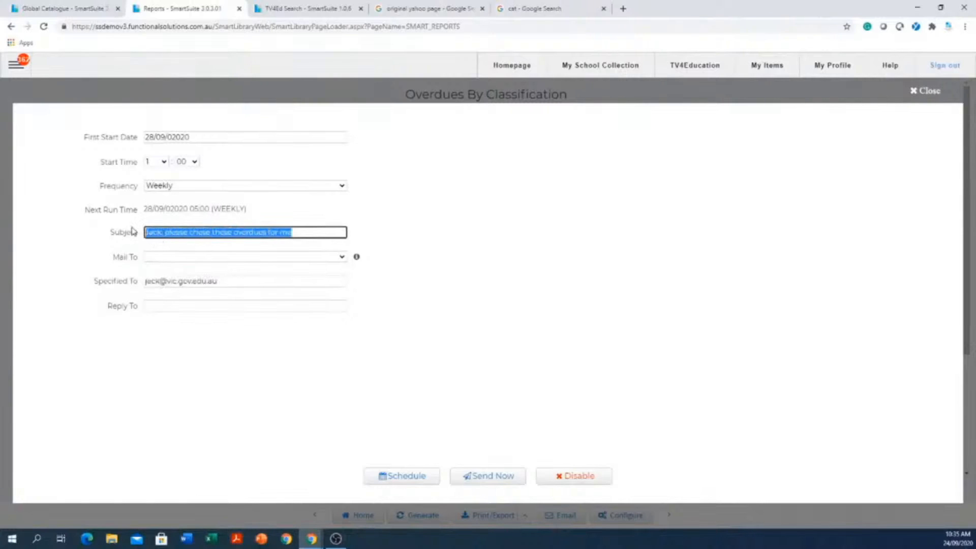
pyautogui.click(482, 477)
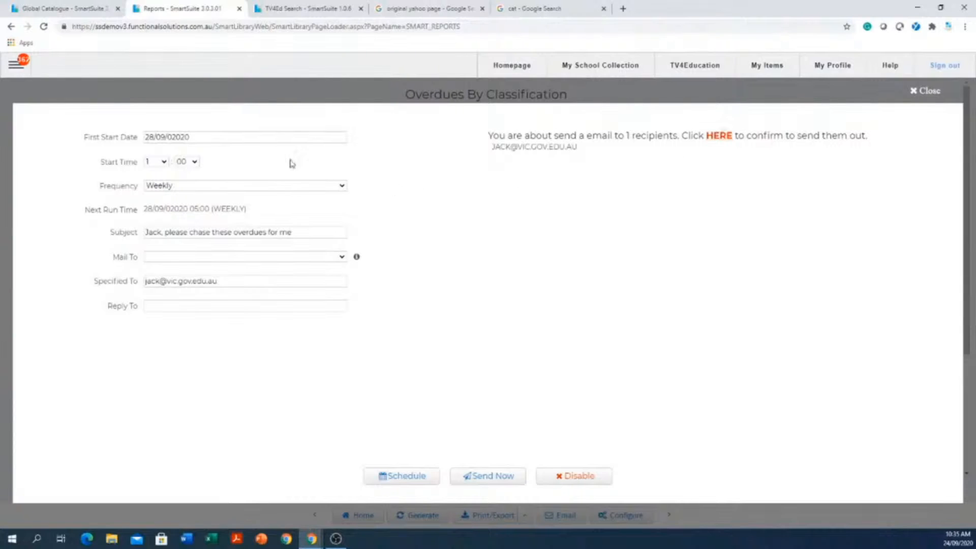
# - Schedule the weekly report email with first start date 28/09/2020 and start time 6:00, and close the email options
pyautogui.click(199, 139)
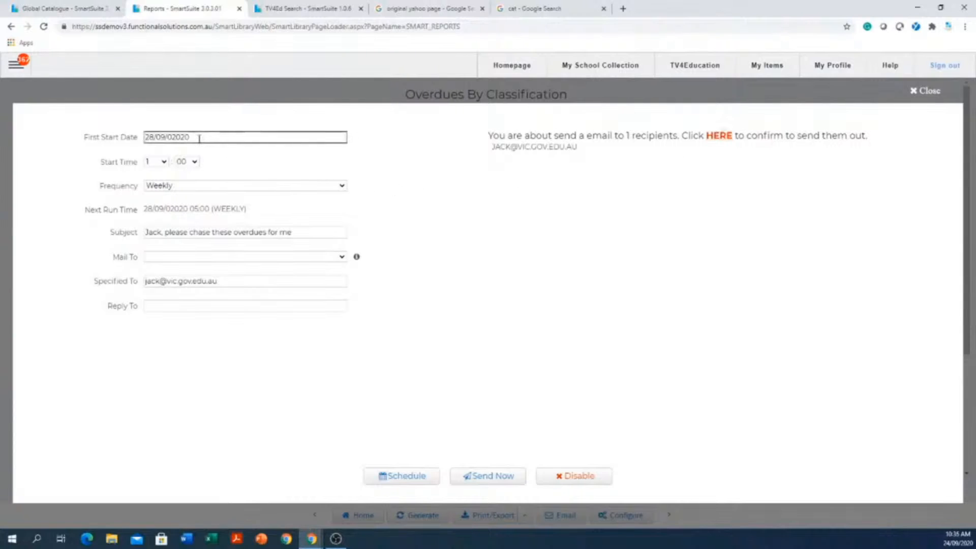
pyautogui.click(198, 138)
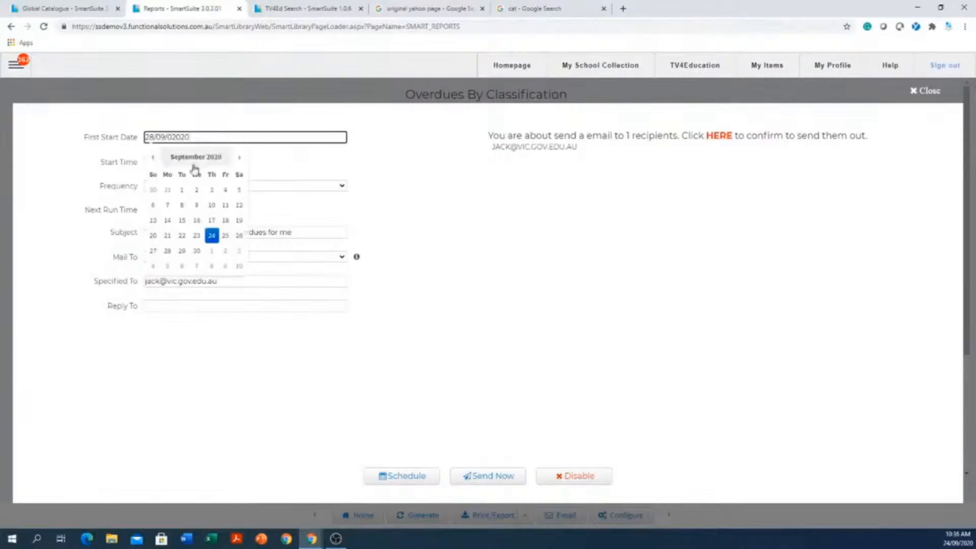
pyautogui.click(168, 255)
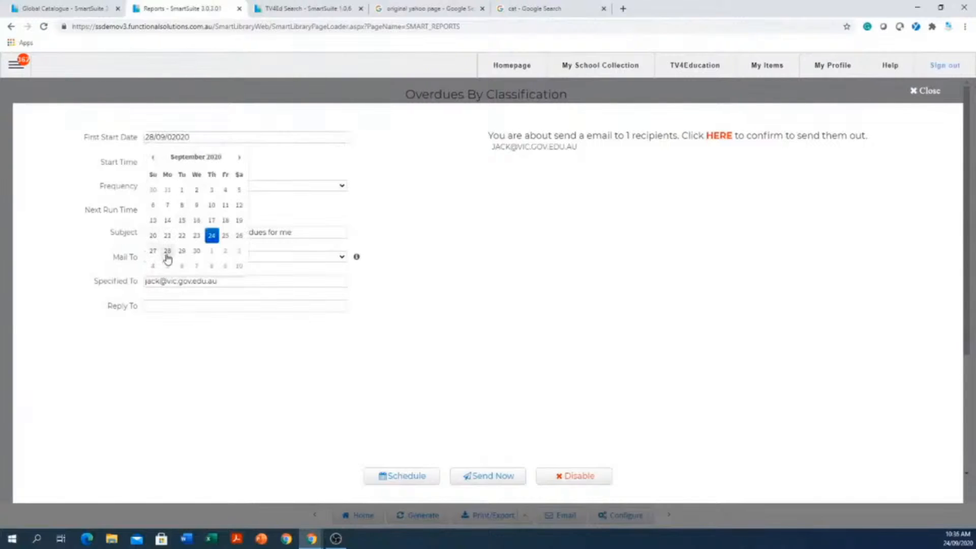
pyautogui.click(163, 161)
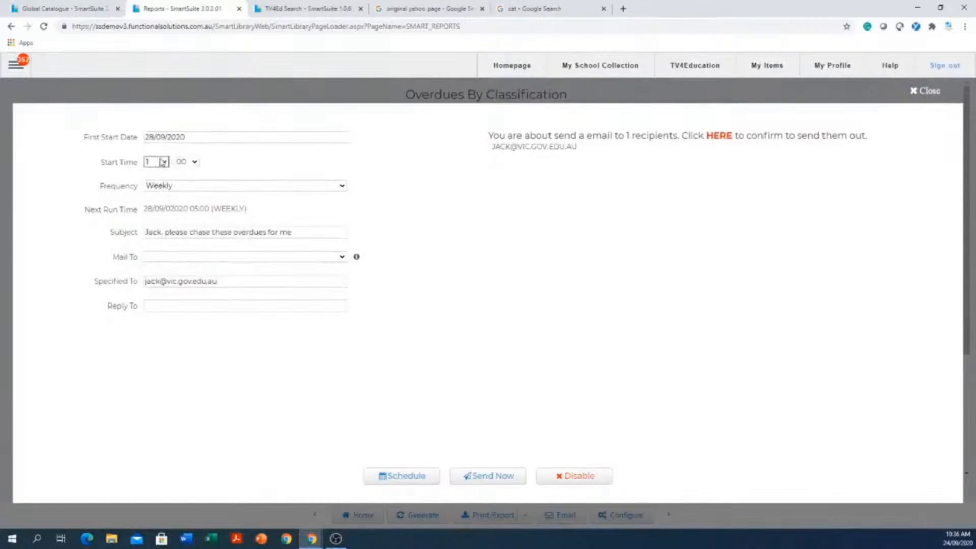
pyautogui.click(166, 164)
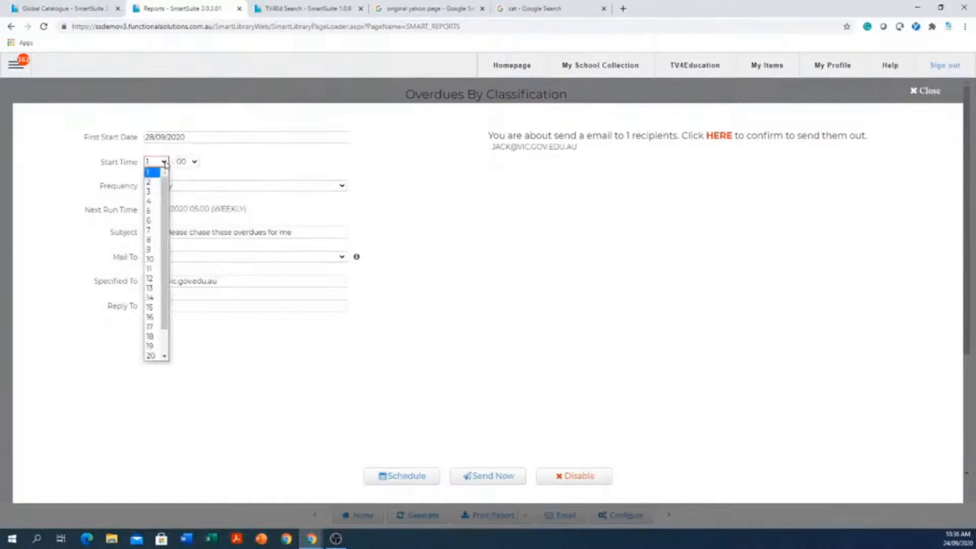
pyautogui.click(158, 226)
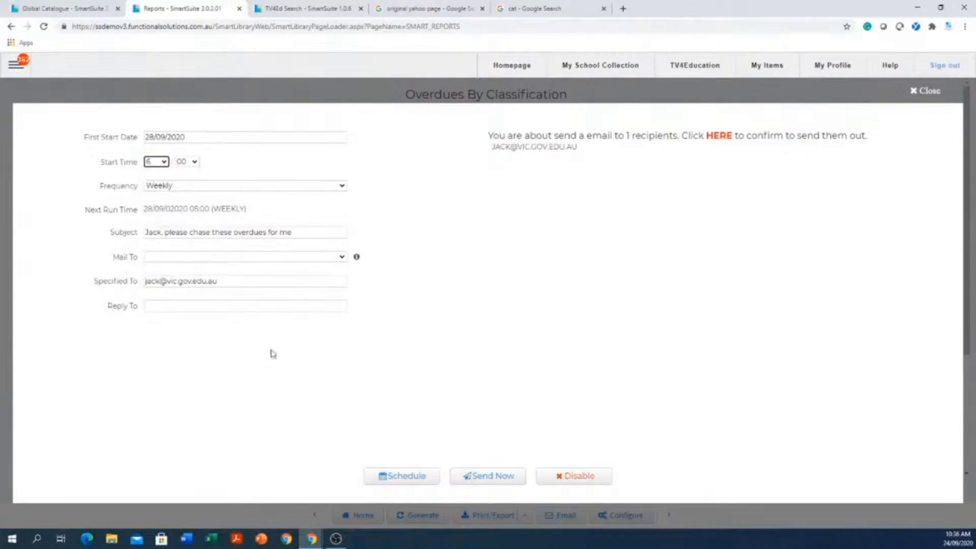
pyautogui.click(405, 478)
pyautogui.click(929, 91)
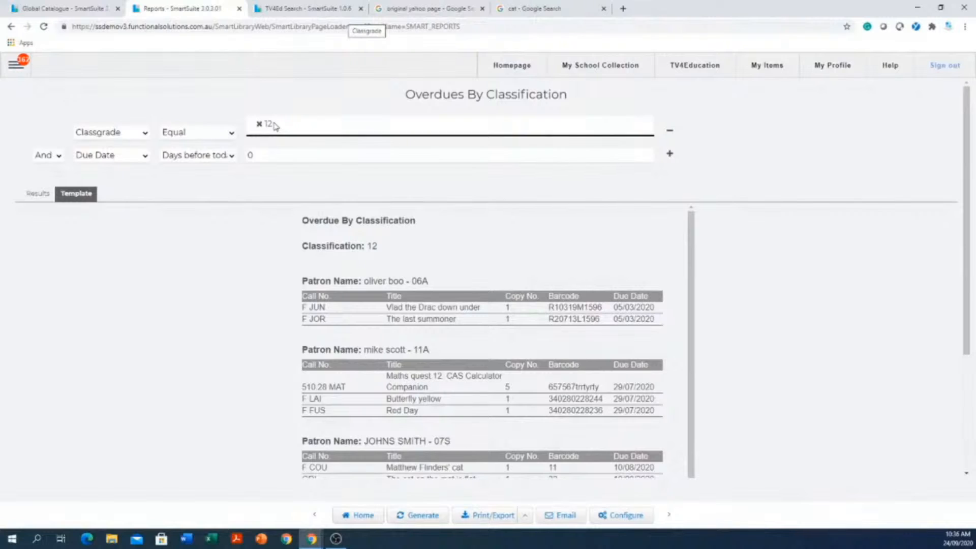
# - Go to the My School Collection page
pyautogui.click(588, 66)
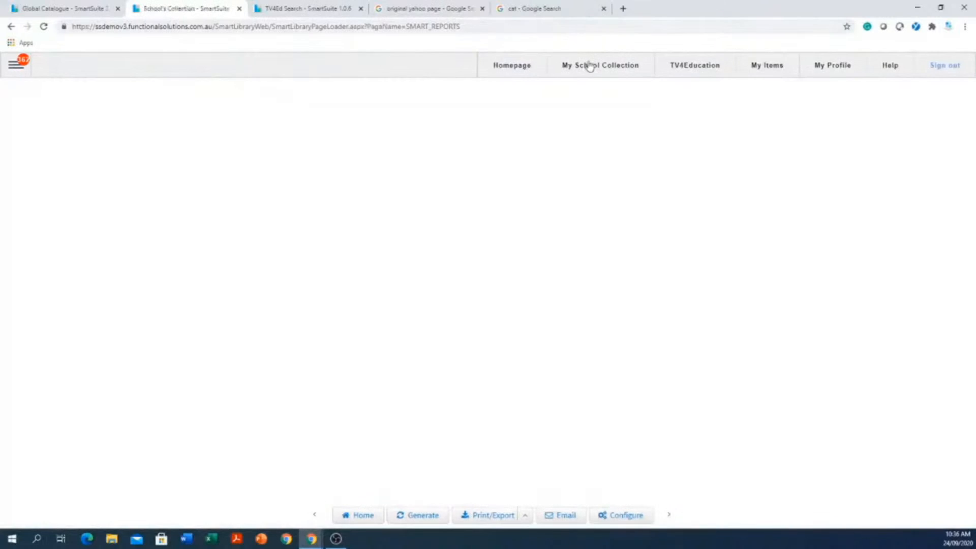